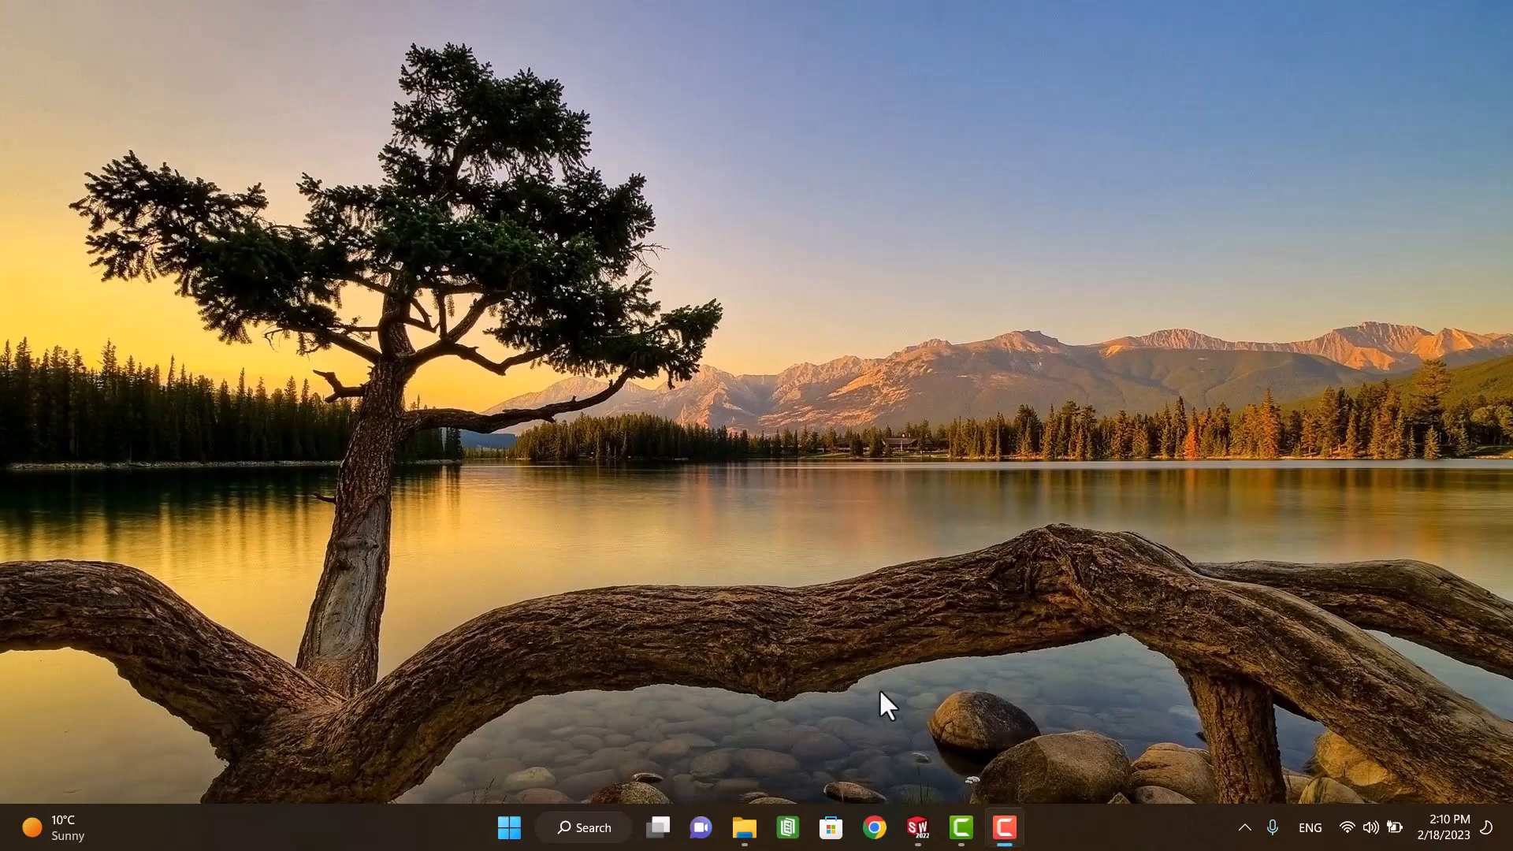
Step: Restore the muffler part window, rotate it, and turn Section View off to show it whole
left_click(918, 828)
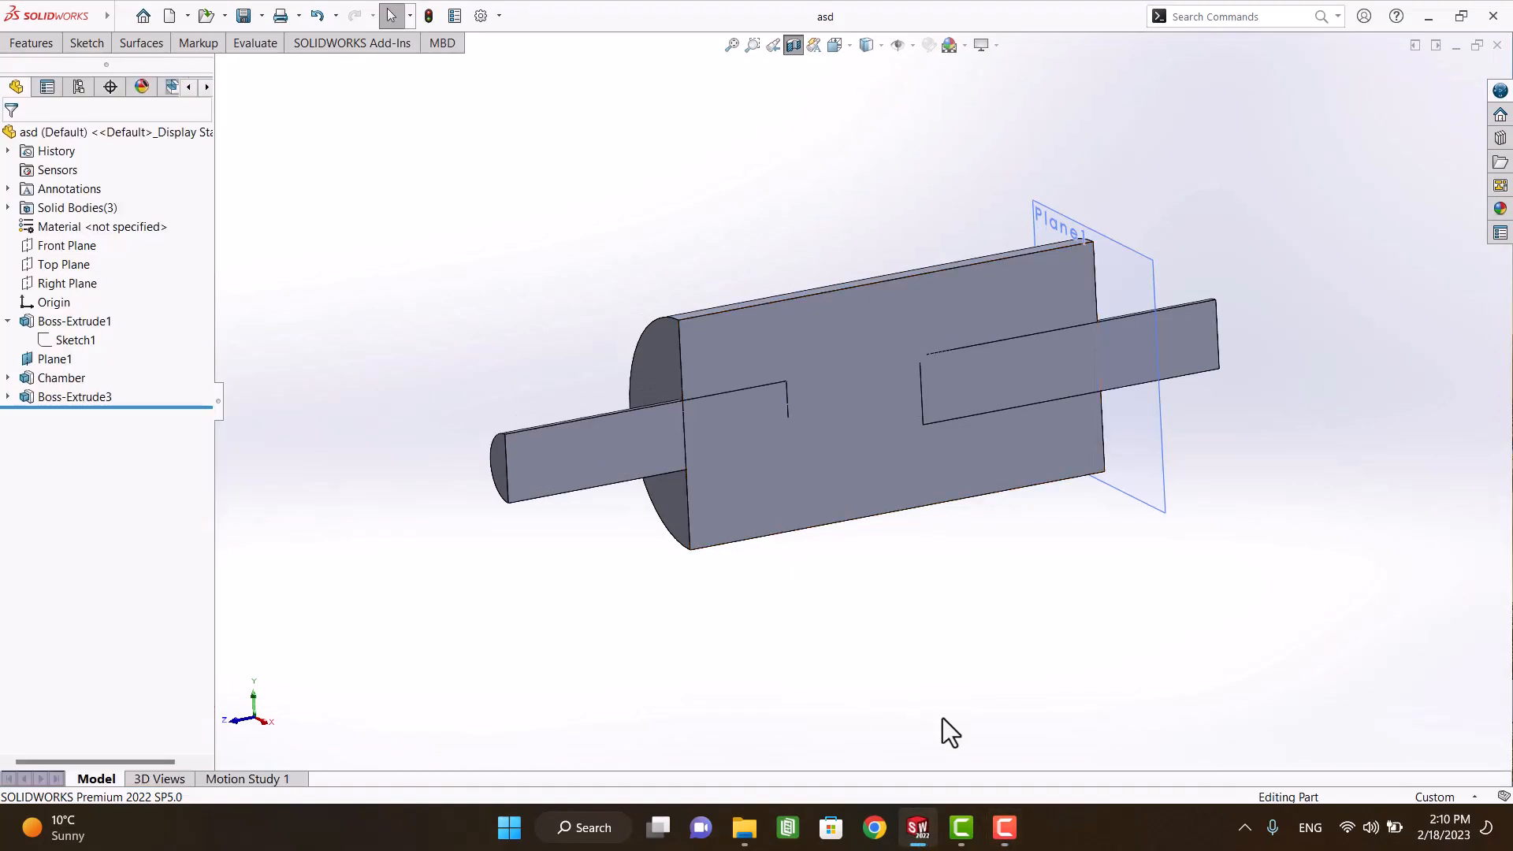
mouse_move(942, 717)
middle_mouse_down()
mouse_move(810, 674)
mouse_move(736, 672)
mouse_move(968, 697)
middle_mouse_up()
left_click(794, 45)
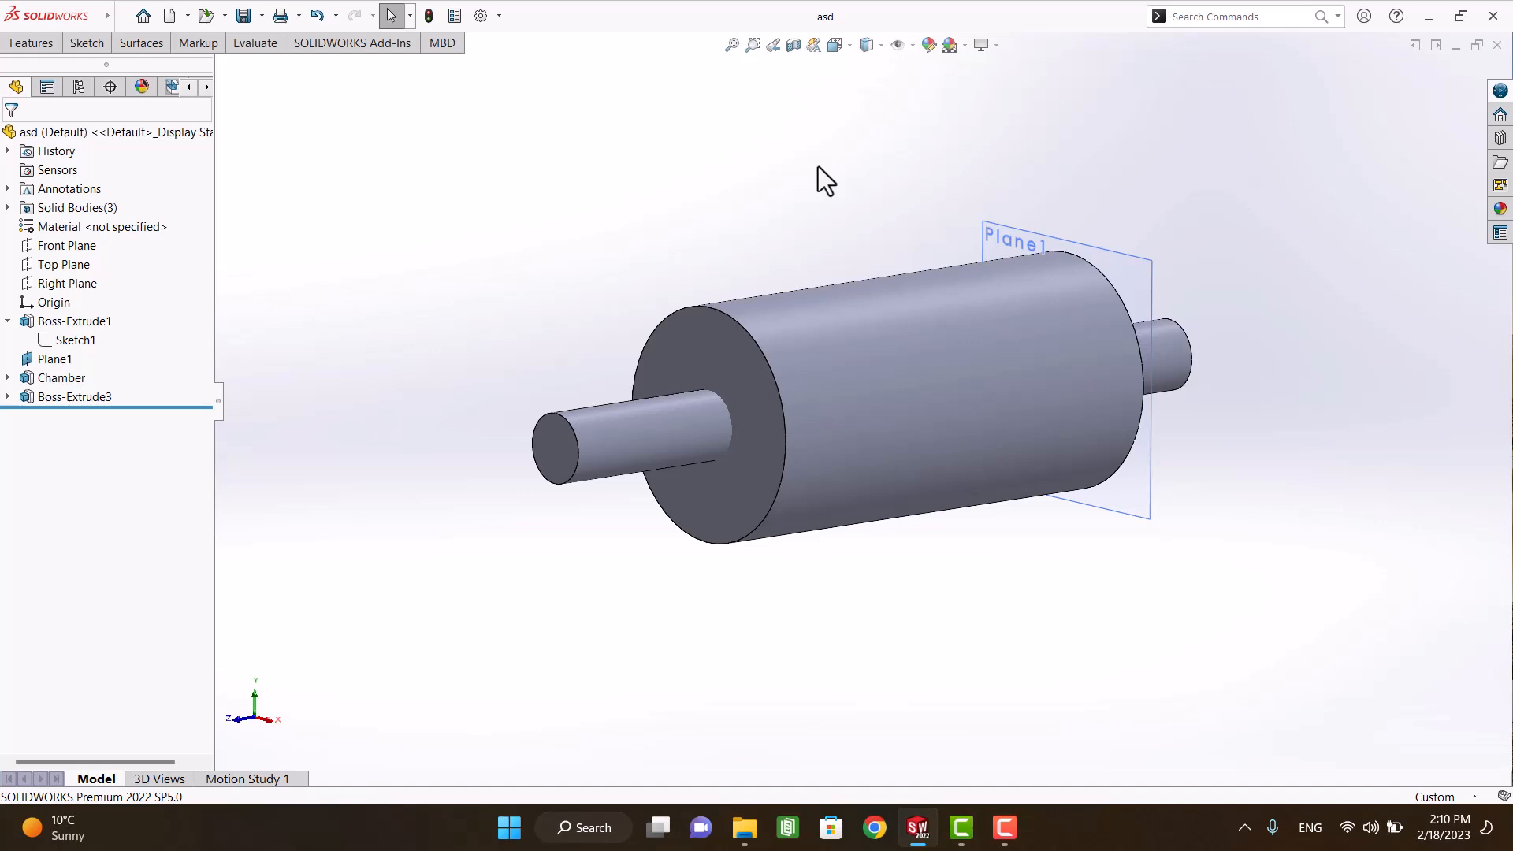
Step: Edit Sketch1 behind the first pipe and start Offset Entities from the Sketch ribbon
left_click(54, 344)
left_click(67, 296)
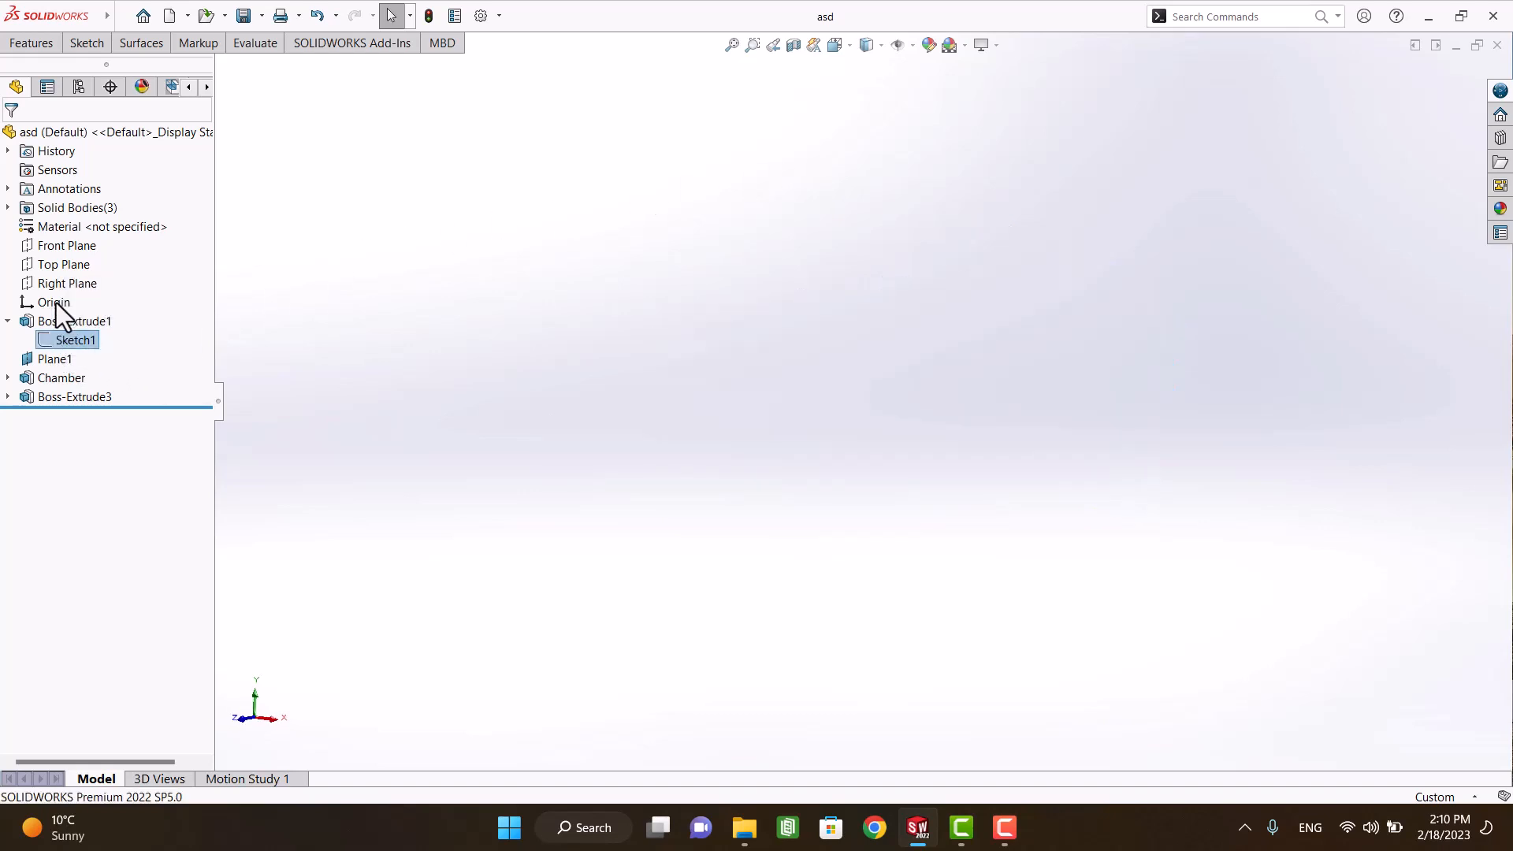
left_click(28, 42)
left_click(87, 43)
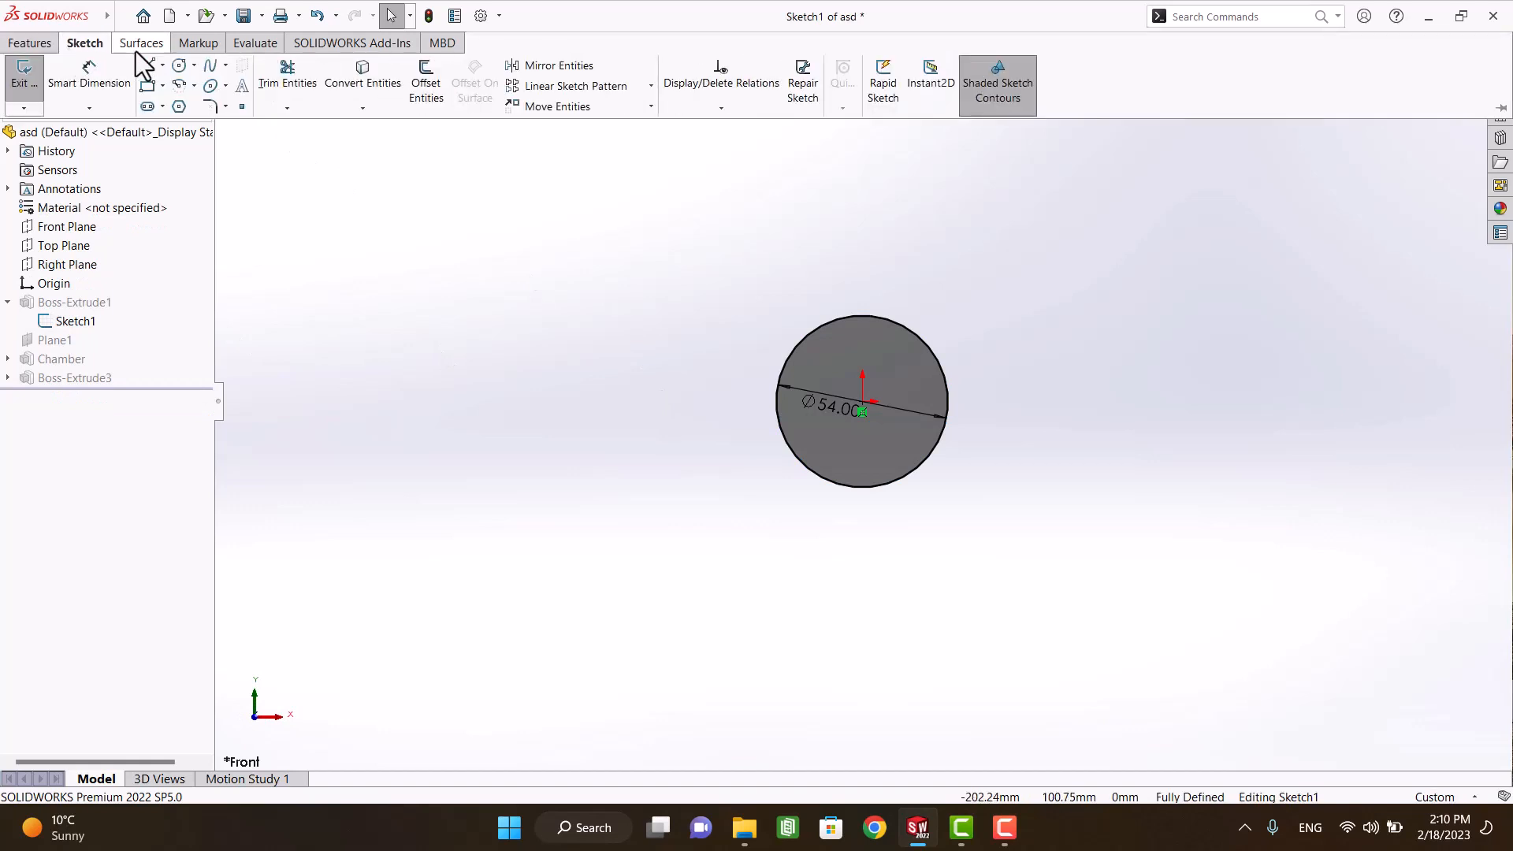
left_click(426, 80)
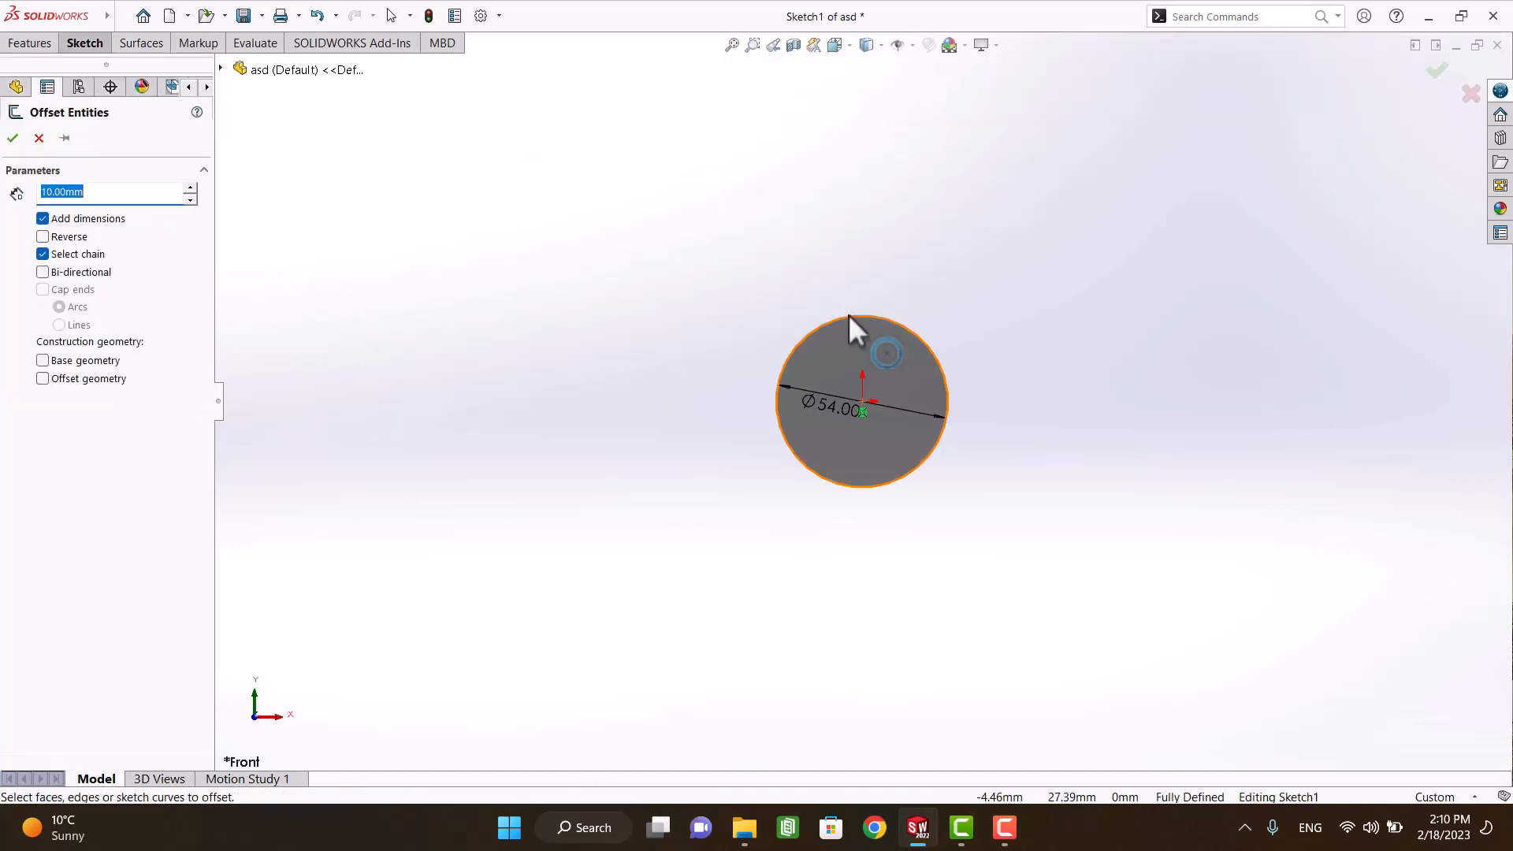
Step: Offset the 54 mm circle inward by 1.5 mm with Reverse, accept, and rebuild the hollow pipe
left_click(868, 336)
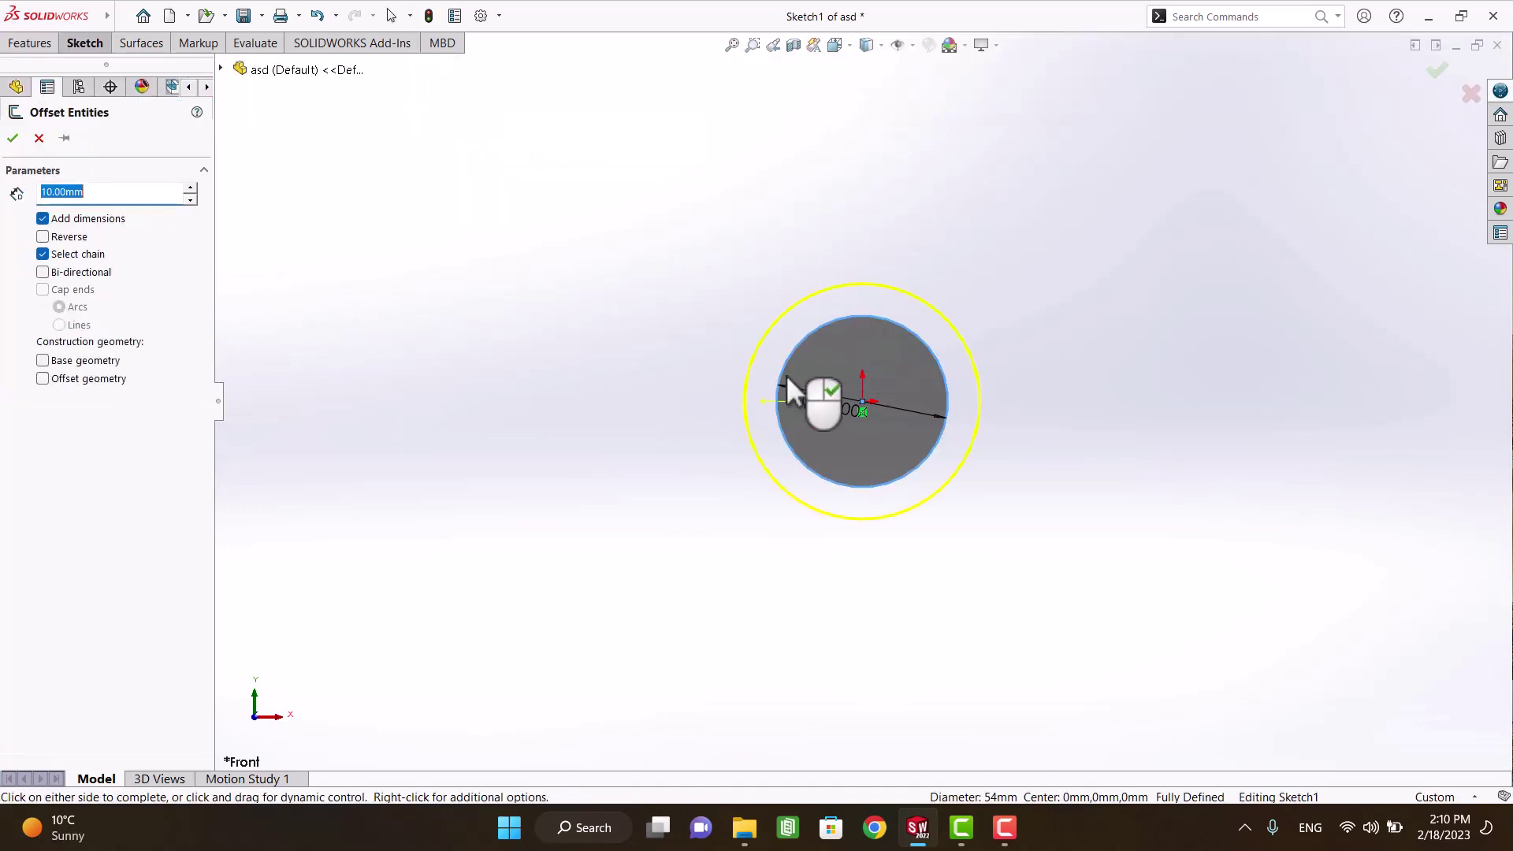
left_click(42, 236)
type("1.5")
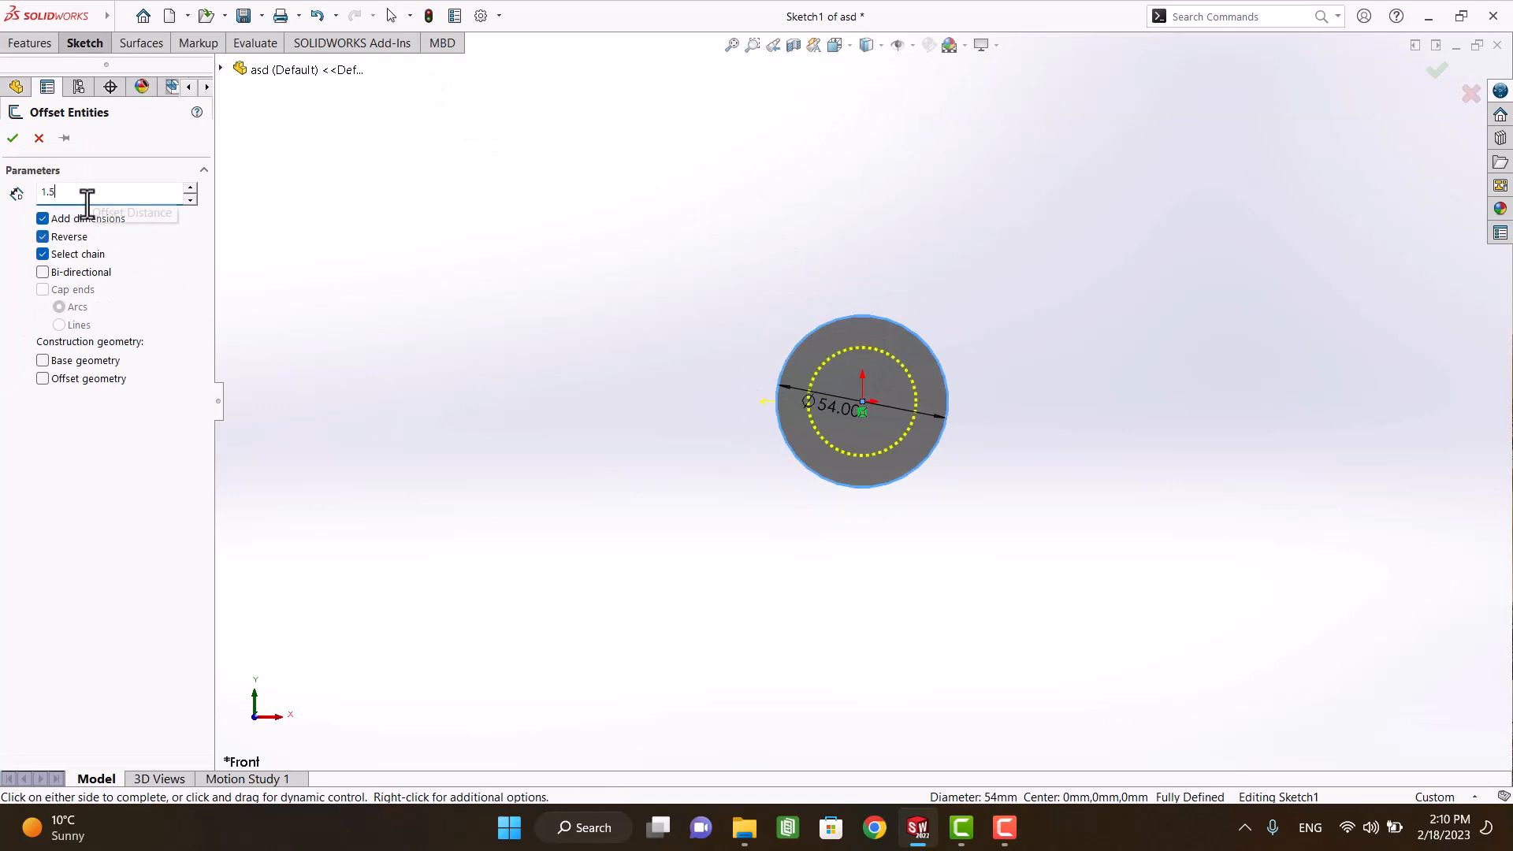
key("Return")
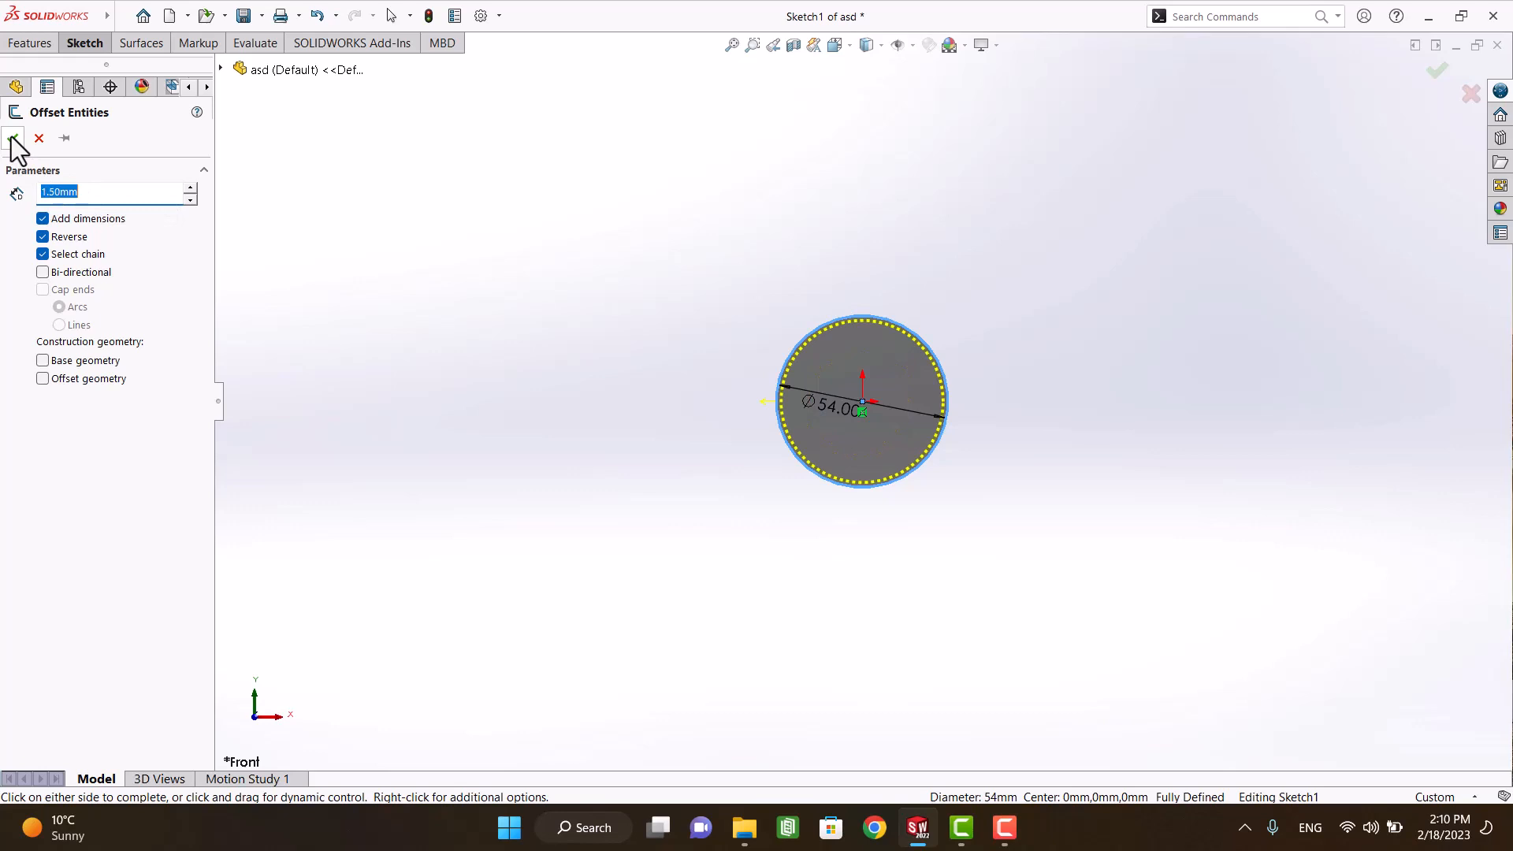
left_click(16, 139)
left_click(1441, 71)
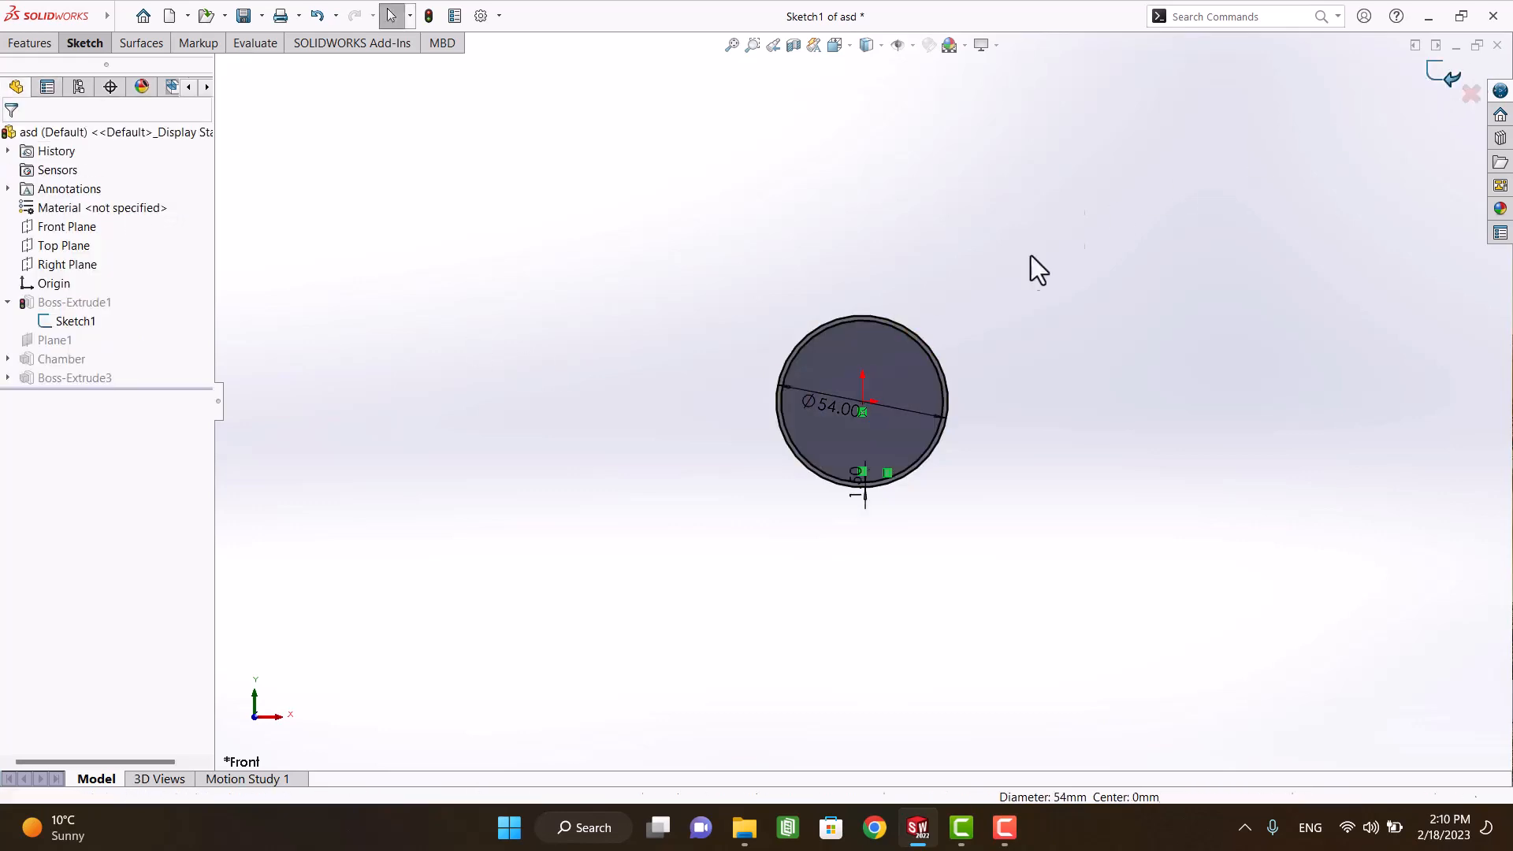
mouse_move(1049, 301)
middle_mouse_down()
mouse_move(895, 299)
mouse_move(1016, 305)
middle_mouse_up()
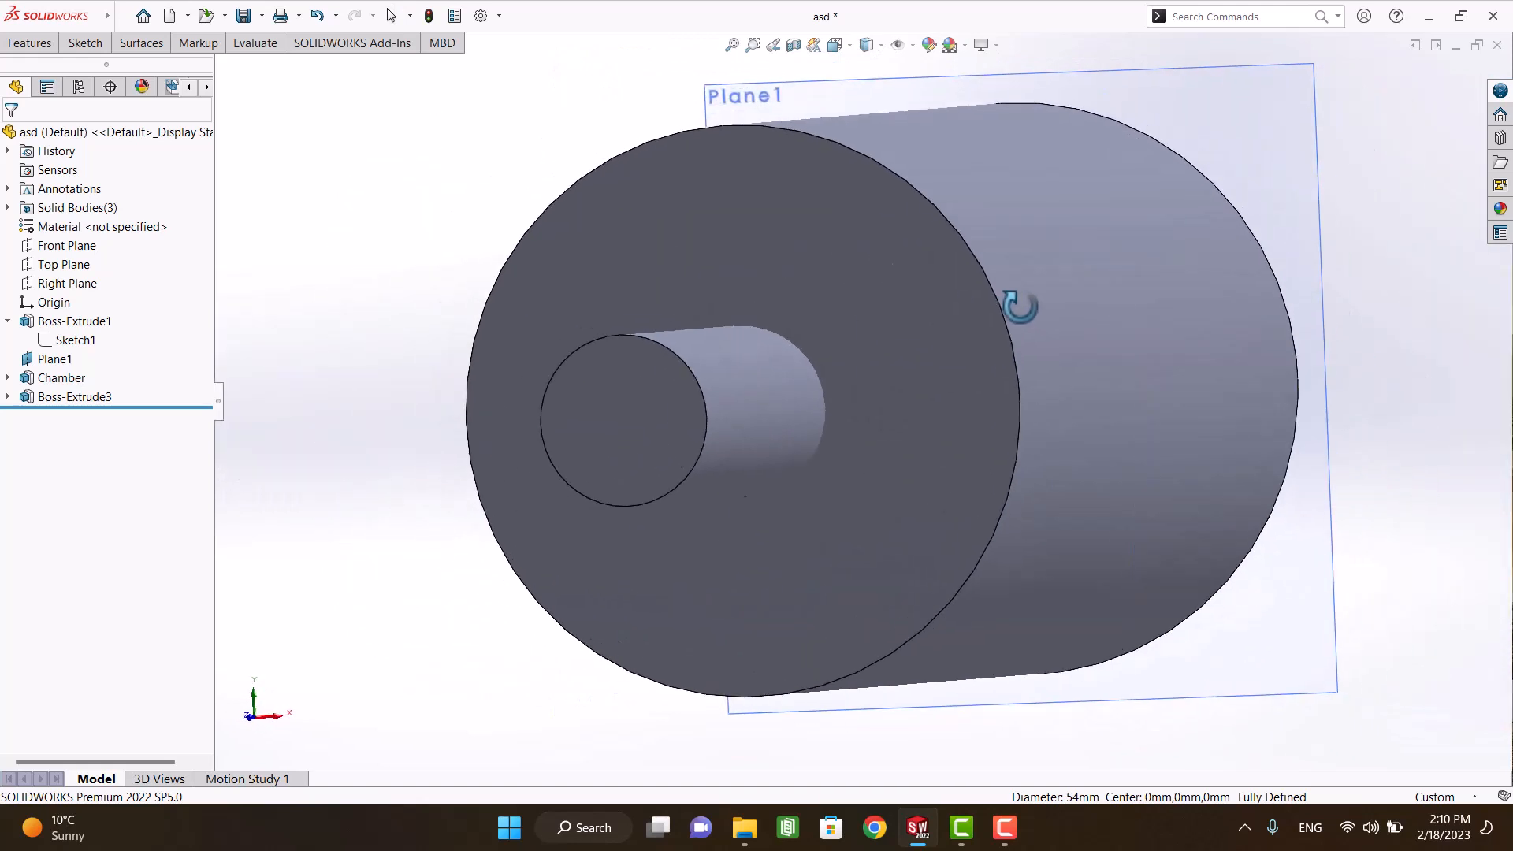
Step: Edit Sketch3 under Boss-Extrude3 and start Offset Entities from the Sketch ribbon
left_click(65, 395)
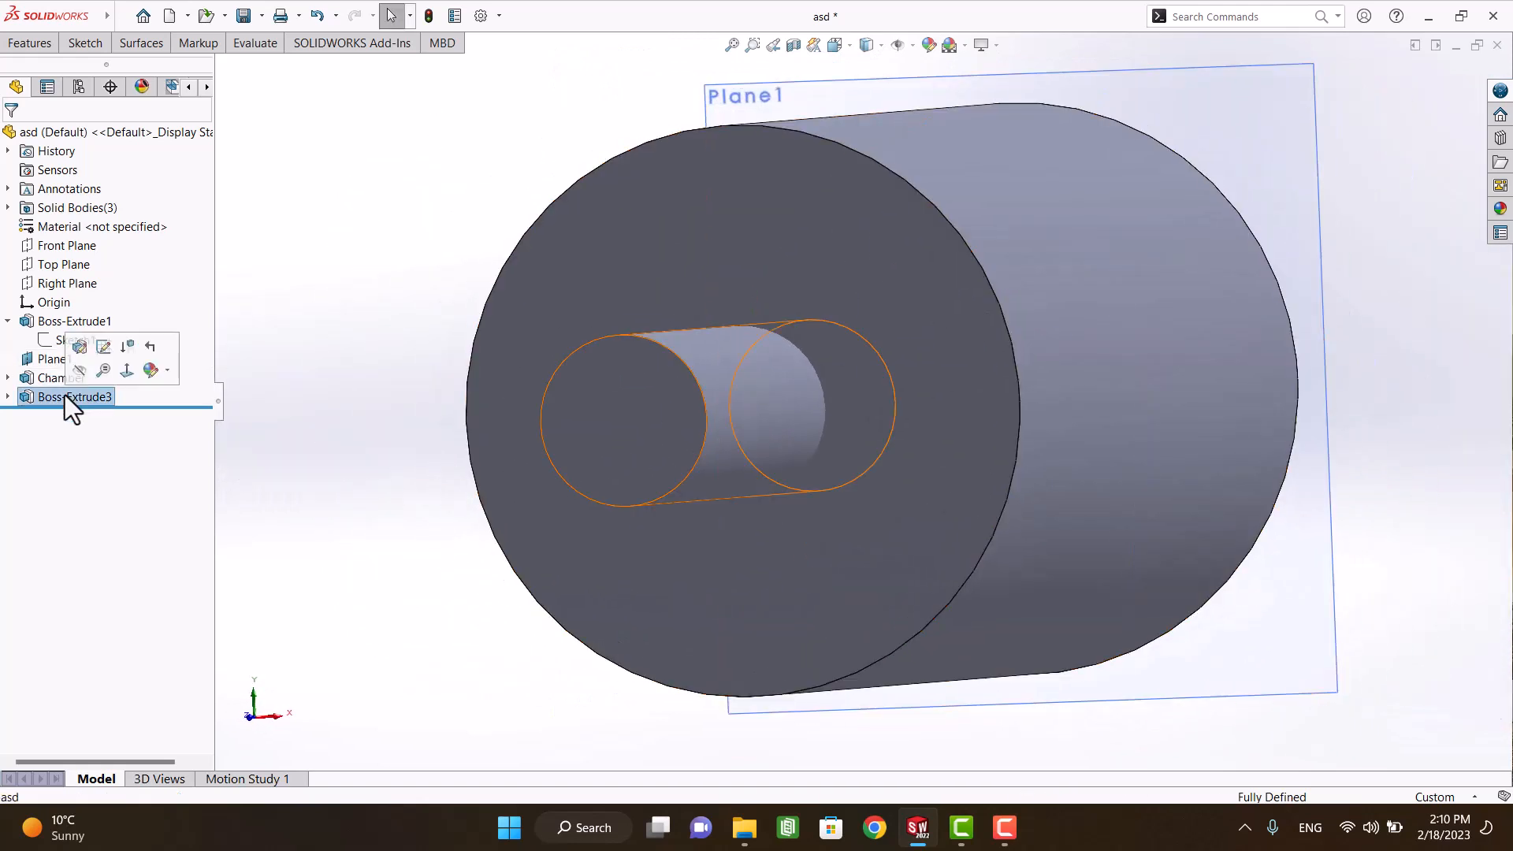
left_click(10, 398)
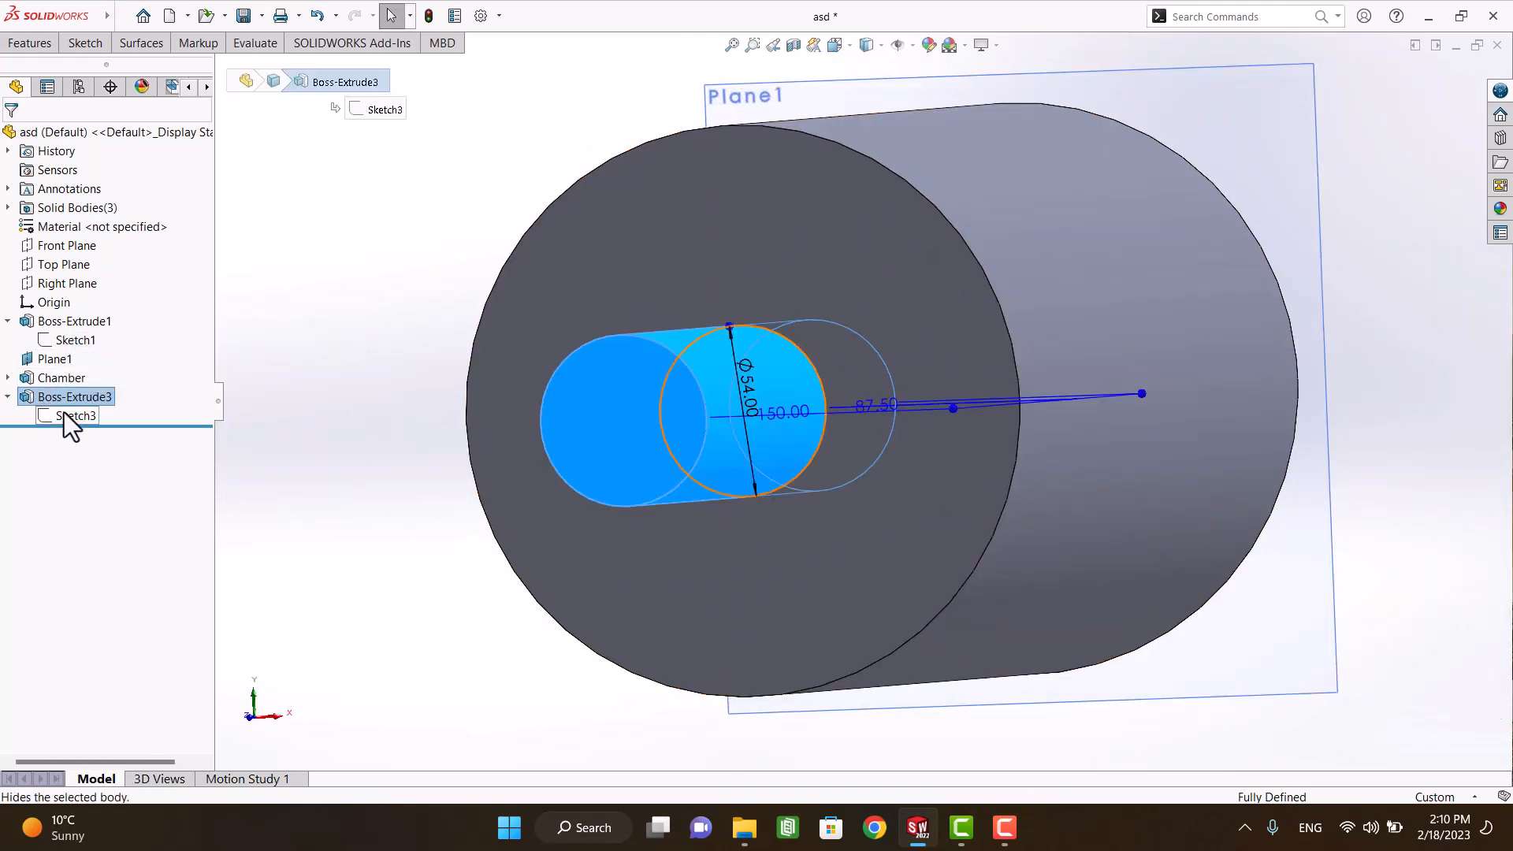
left_click(76, 414)
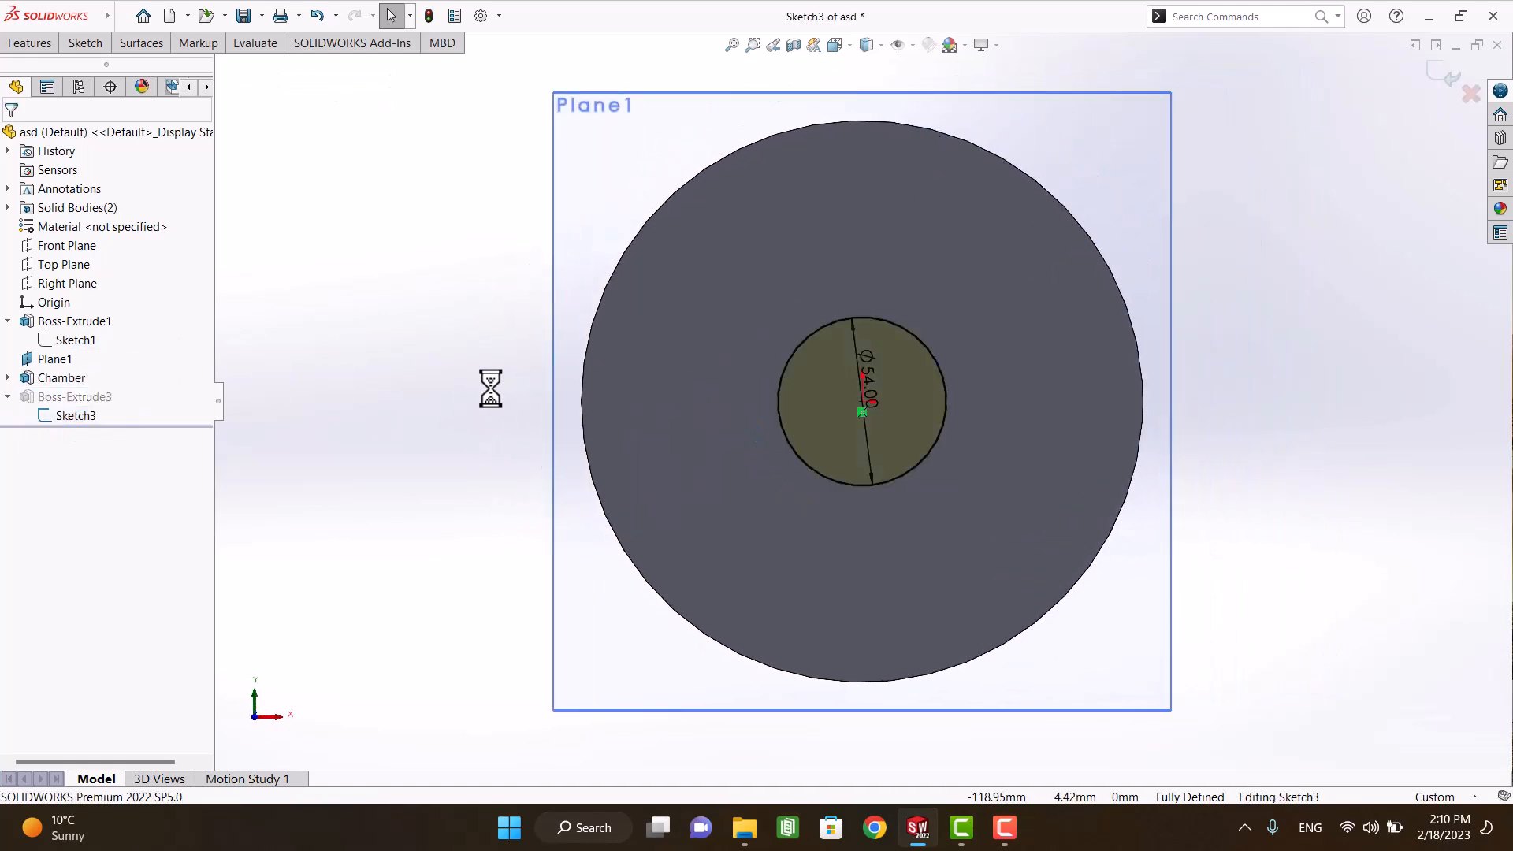
left_click(86, 42)
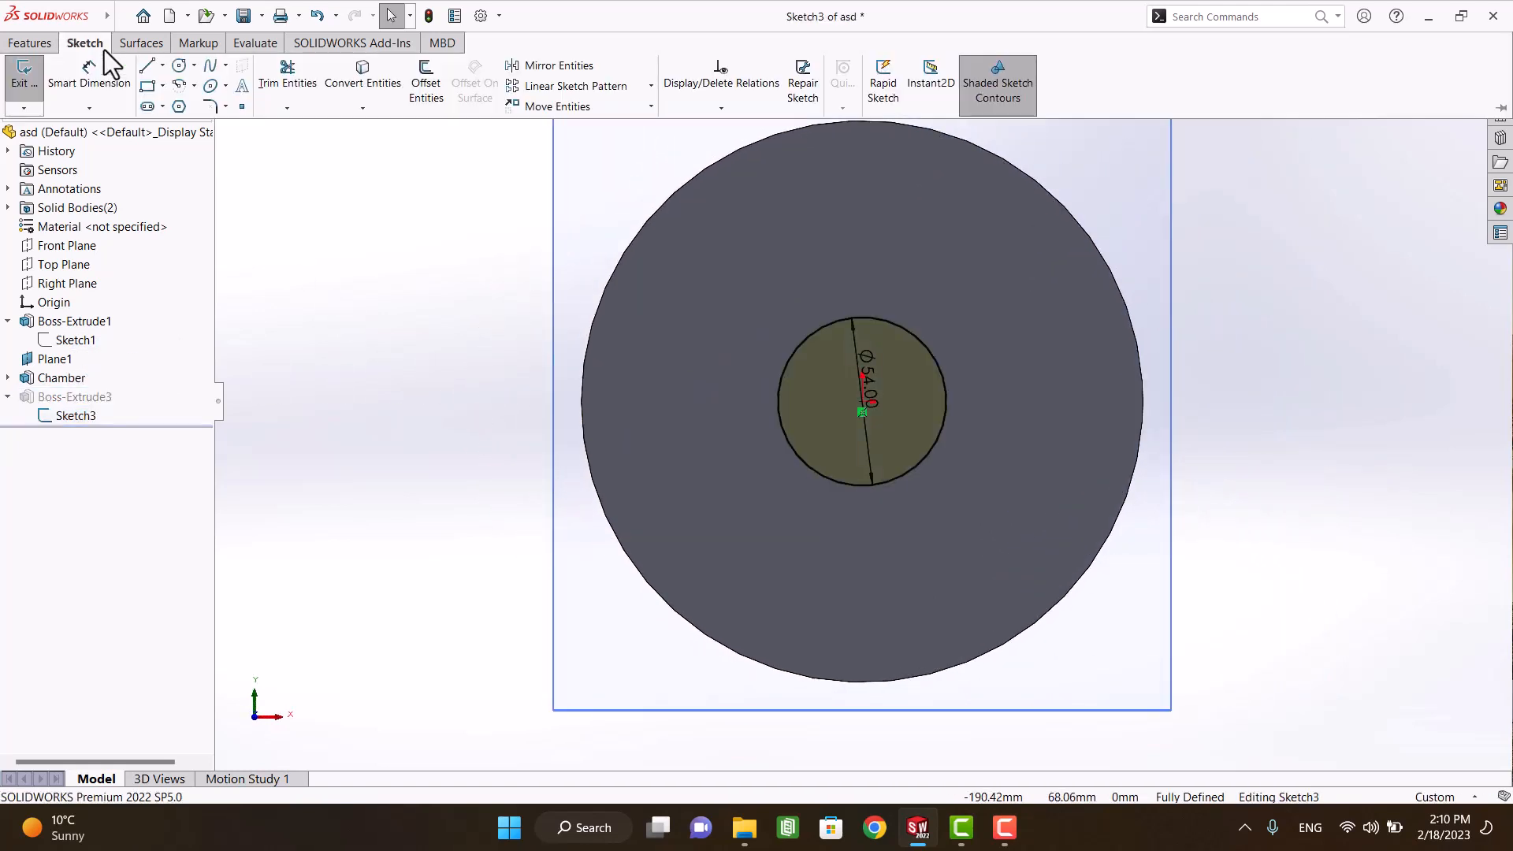
left_click(422, 81)
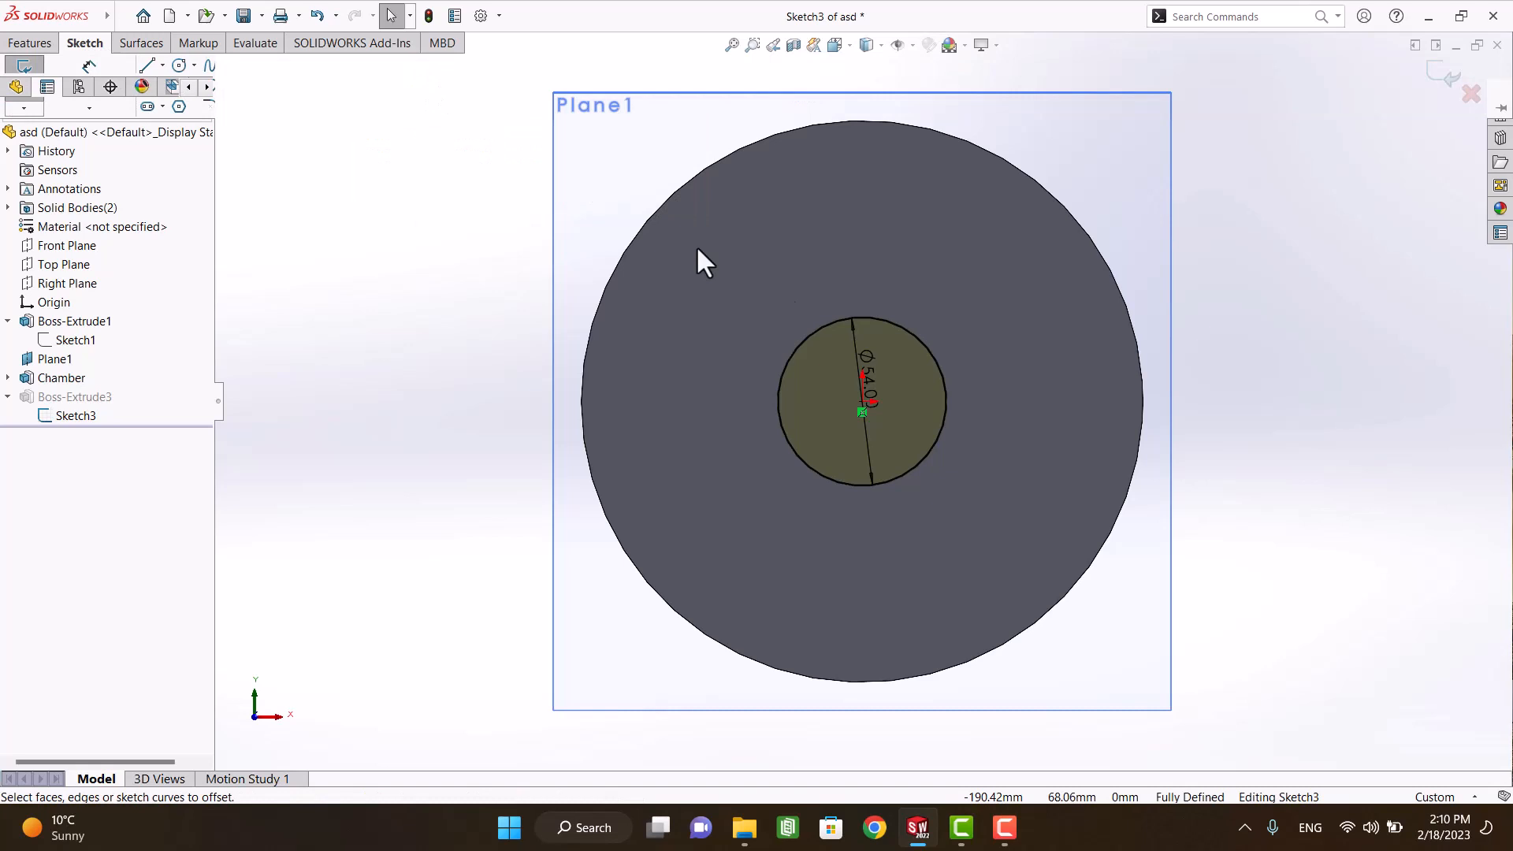
Step: Offset the 54 mm circle inward 1.5 mm with Reverse, accept, and rebuild the second hollow pipe
left_click(862, 330)
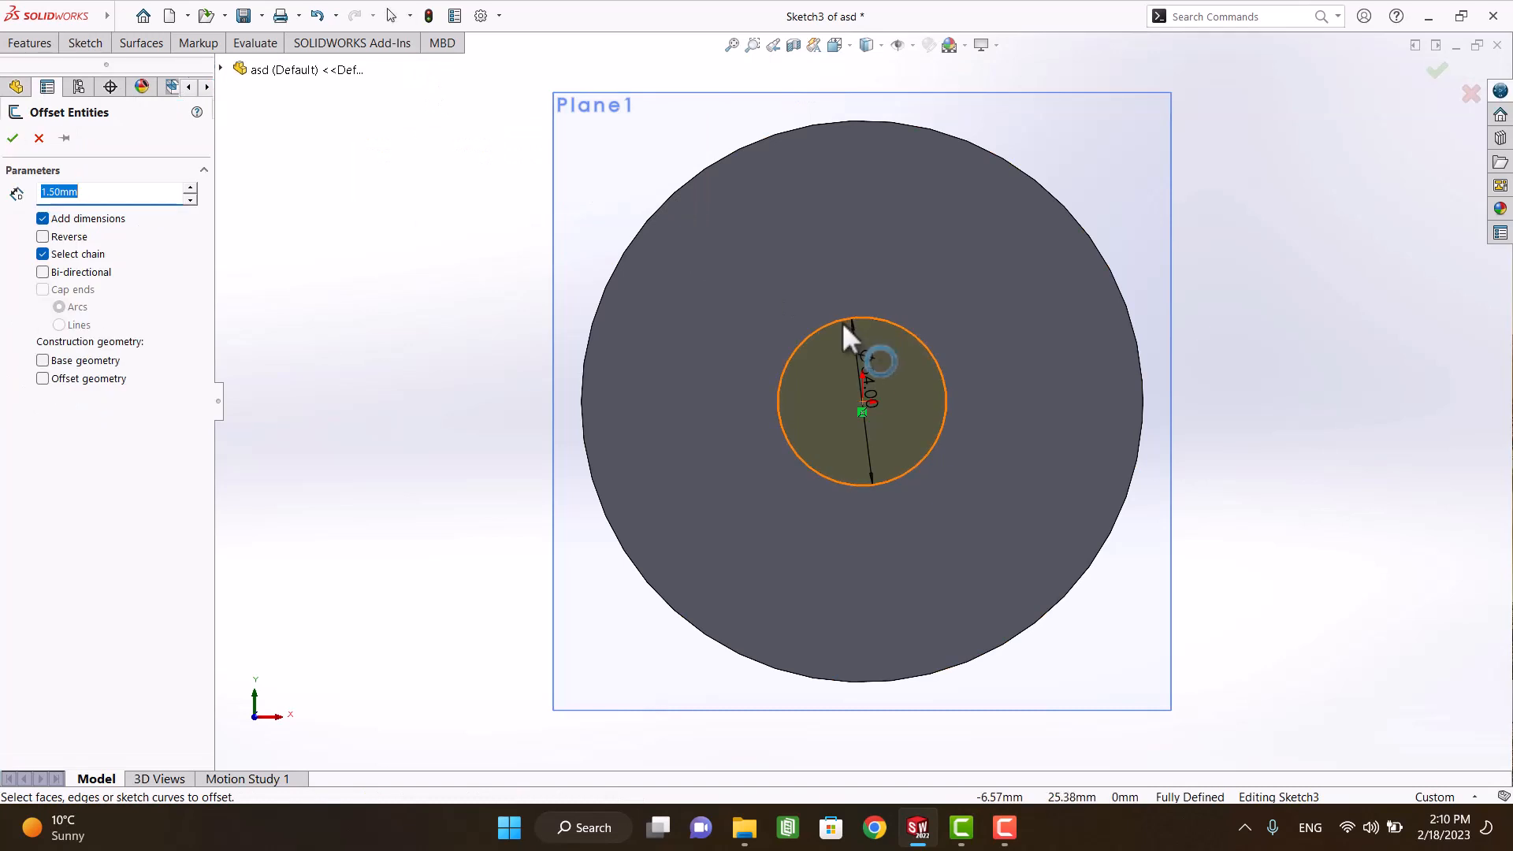
left_click(840, 319)
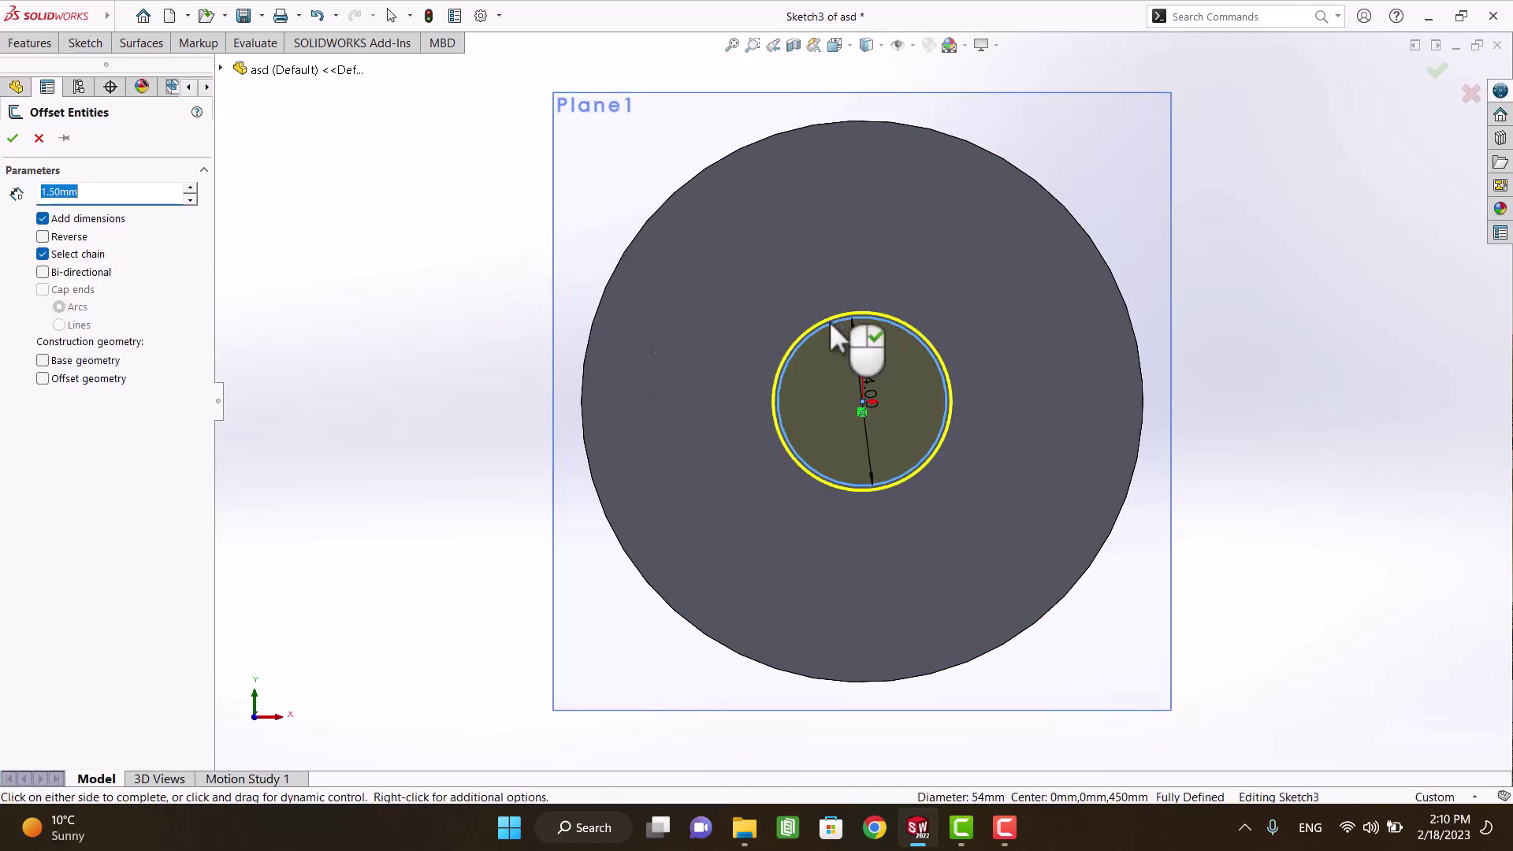
left_click(43, 238)
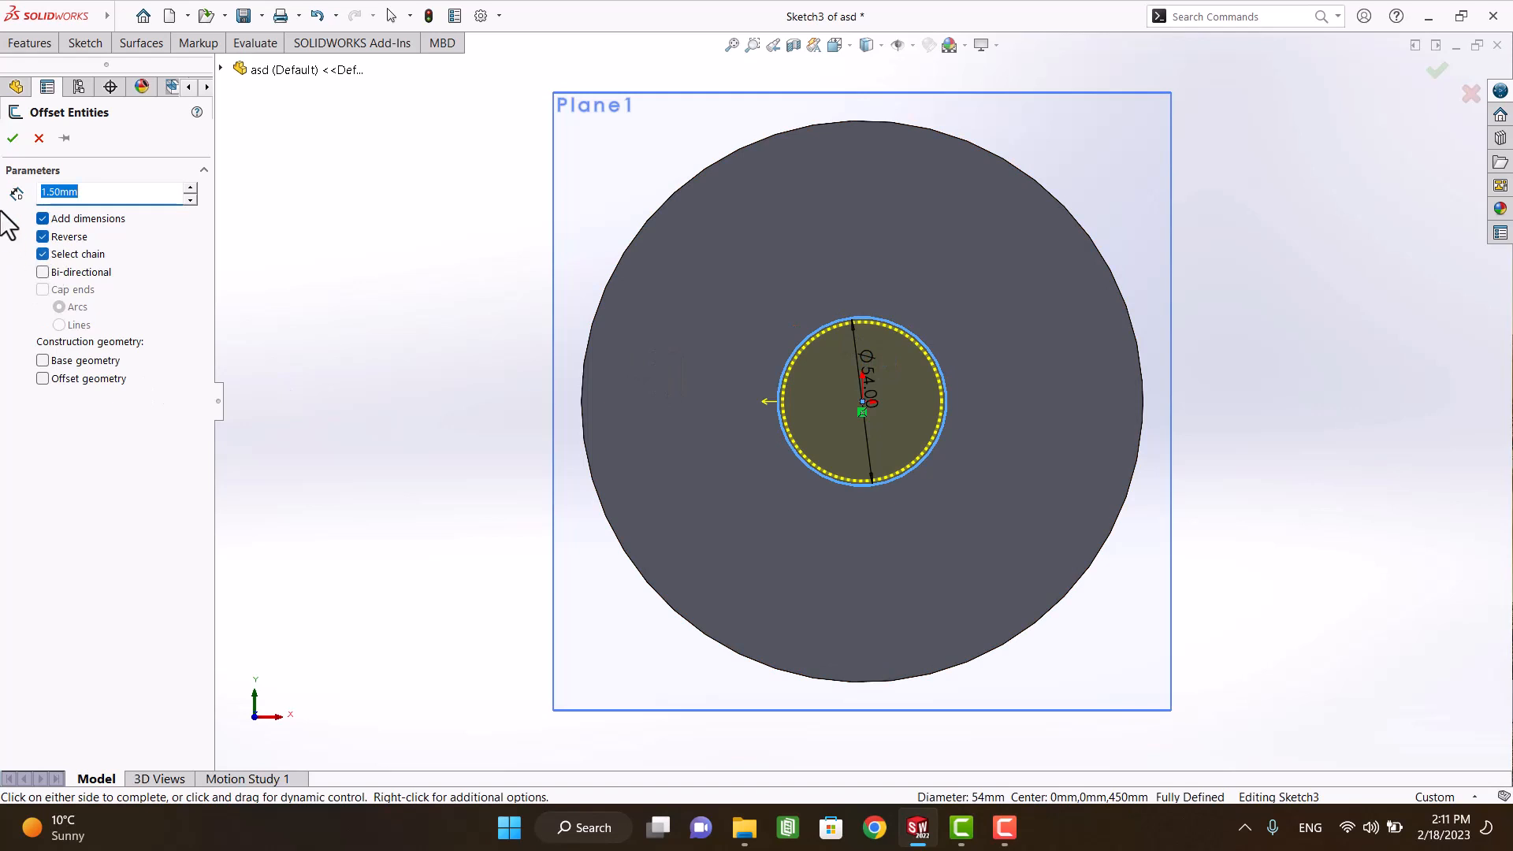
left_click(20, 141)
middle_click_drag(555, 375, 1063, 295)
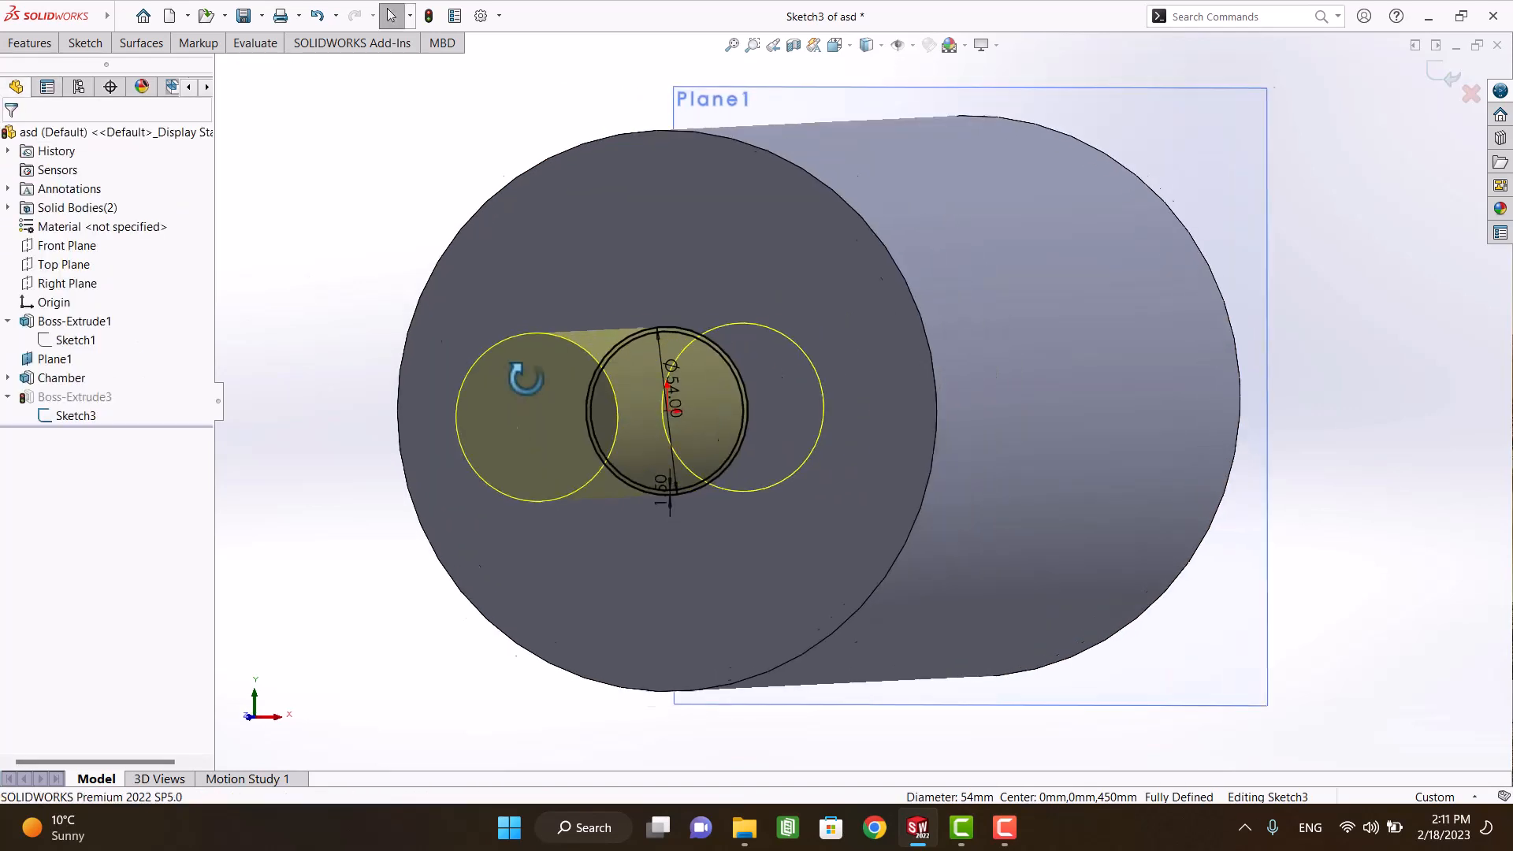
left_click(1449, 74)
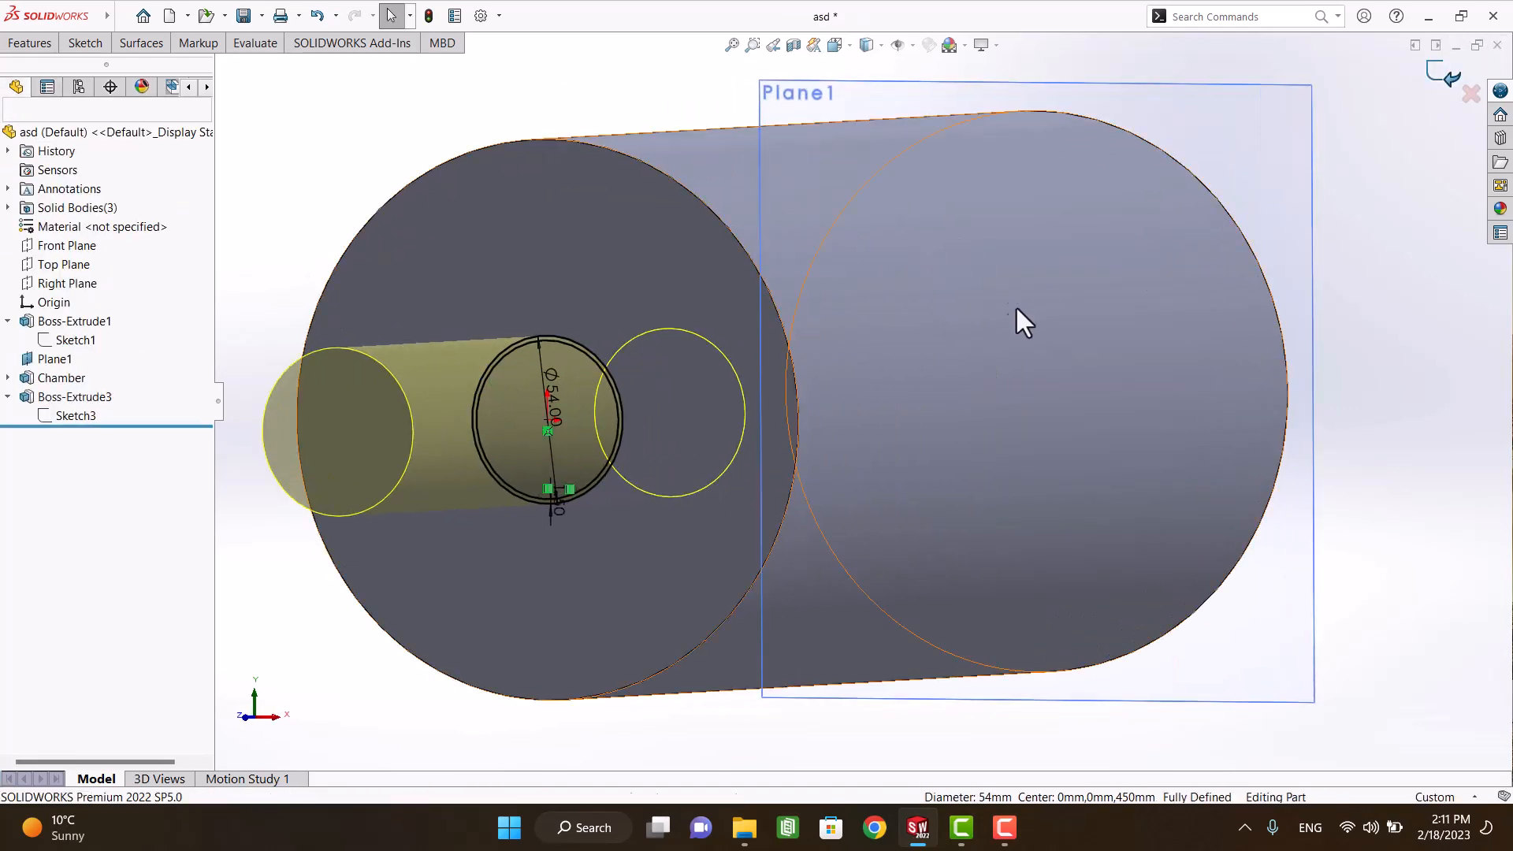
scroll(1015, 347, "down", 3)
mouse_move(798, 553)
middle_mouse_down()
mouse_move(700, 553)
mouse_move(737, 575)
middle_mouse_up()
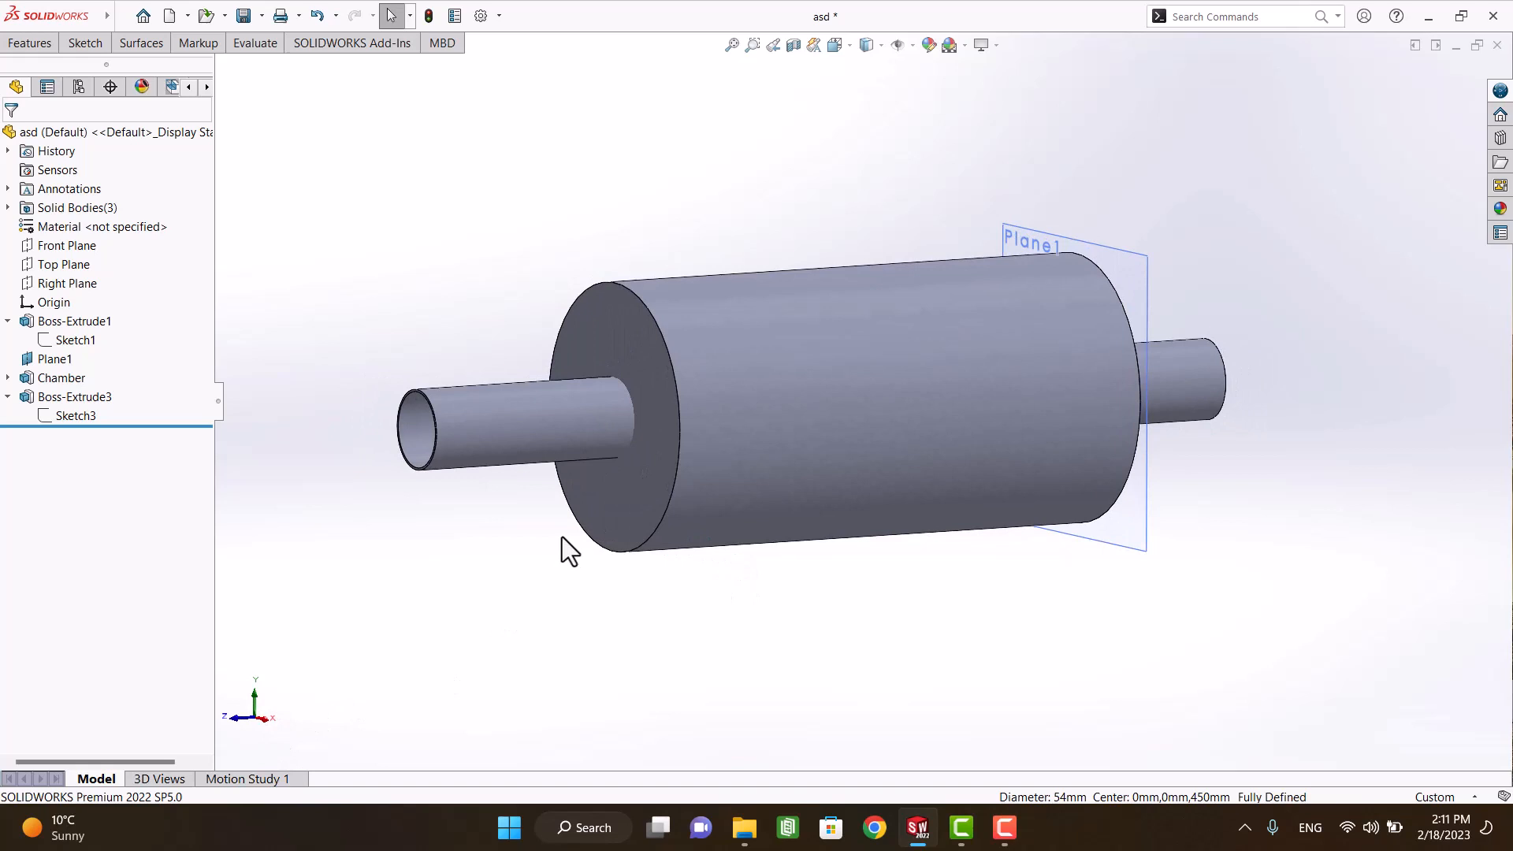
left_click(793, 45)
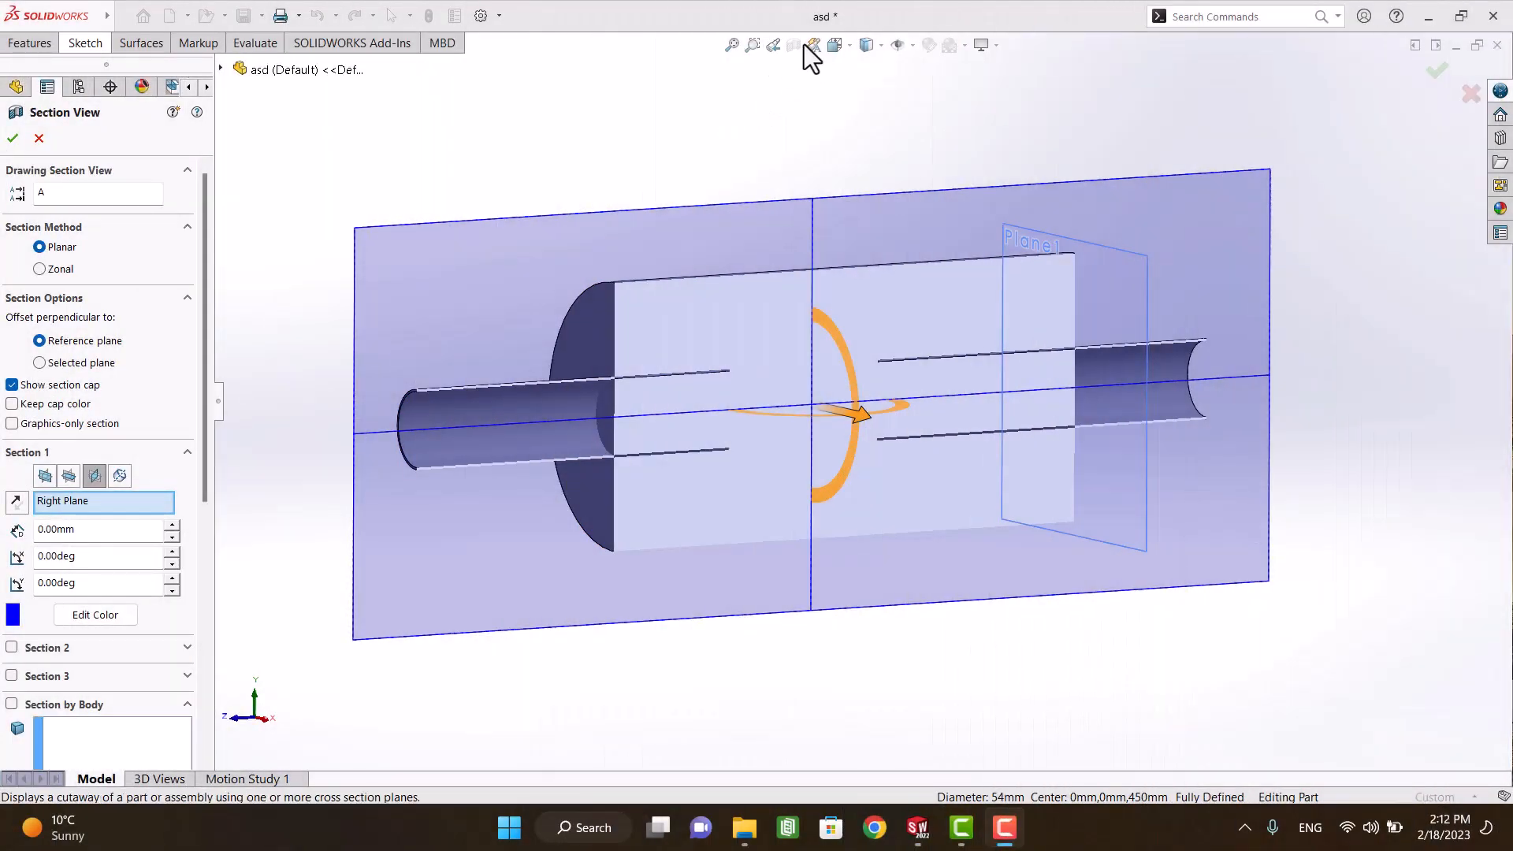
left_click(1469, 96)
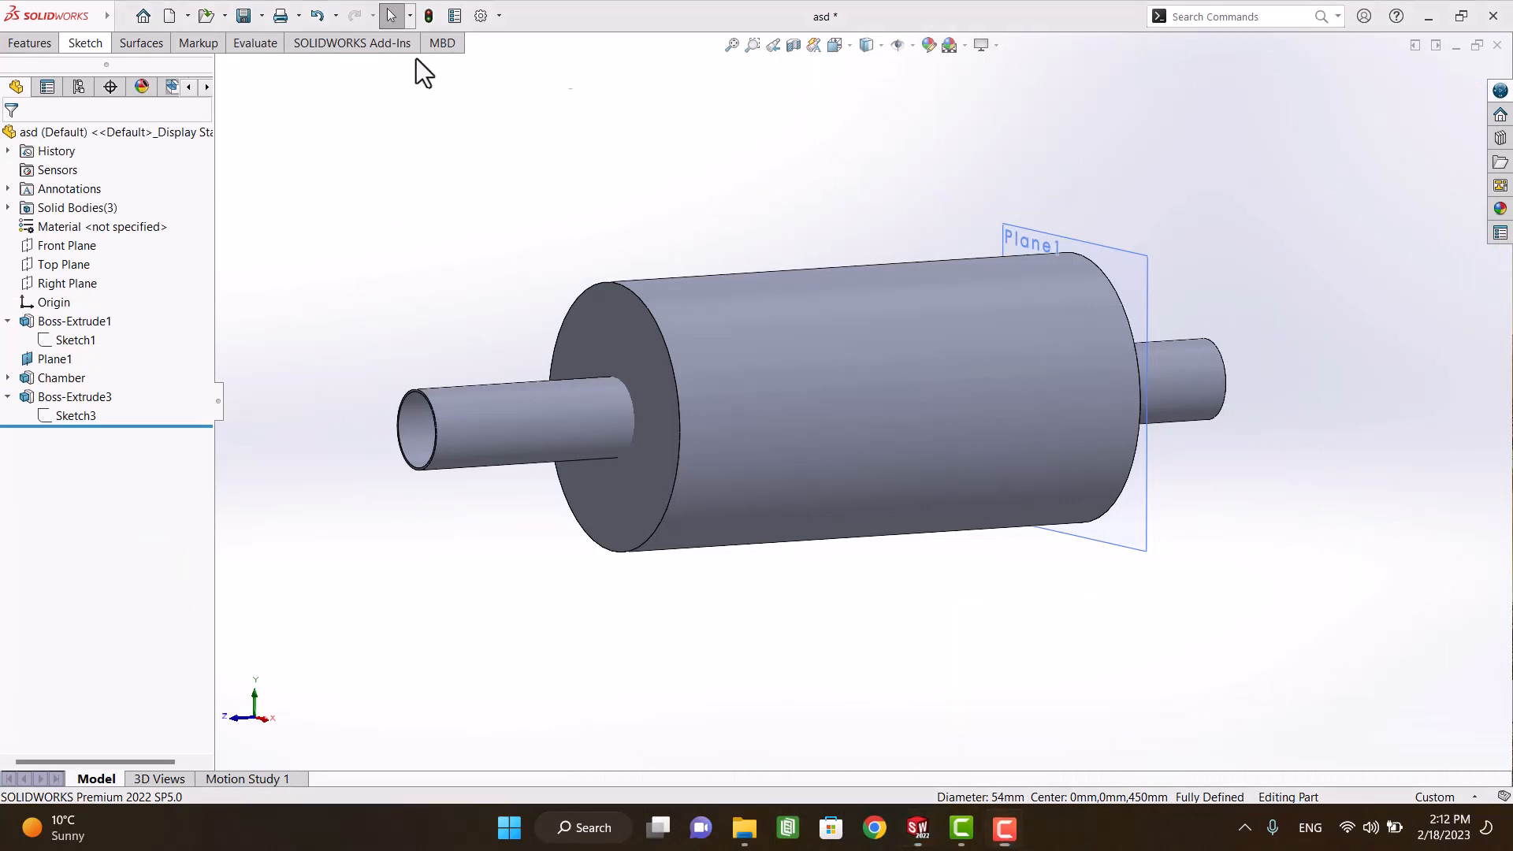
Step: Combine with Subtract, keeping Chamber and removing the Boss-Extrude1 and Boss-Extrude3 pipe bodies
left_click(1220, 16)
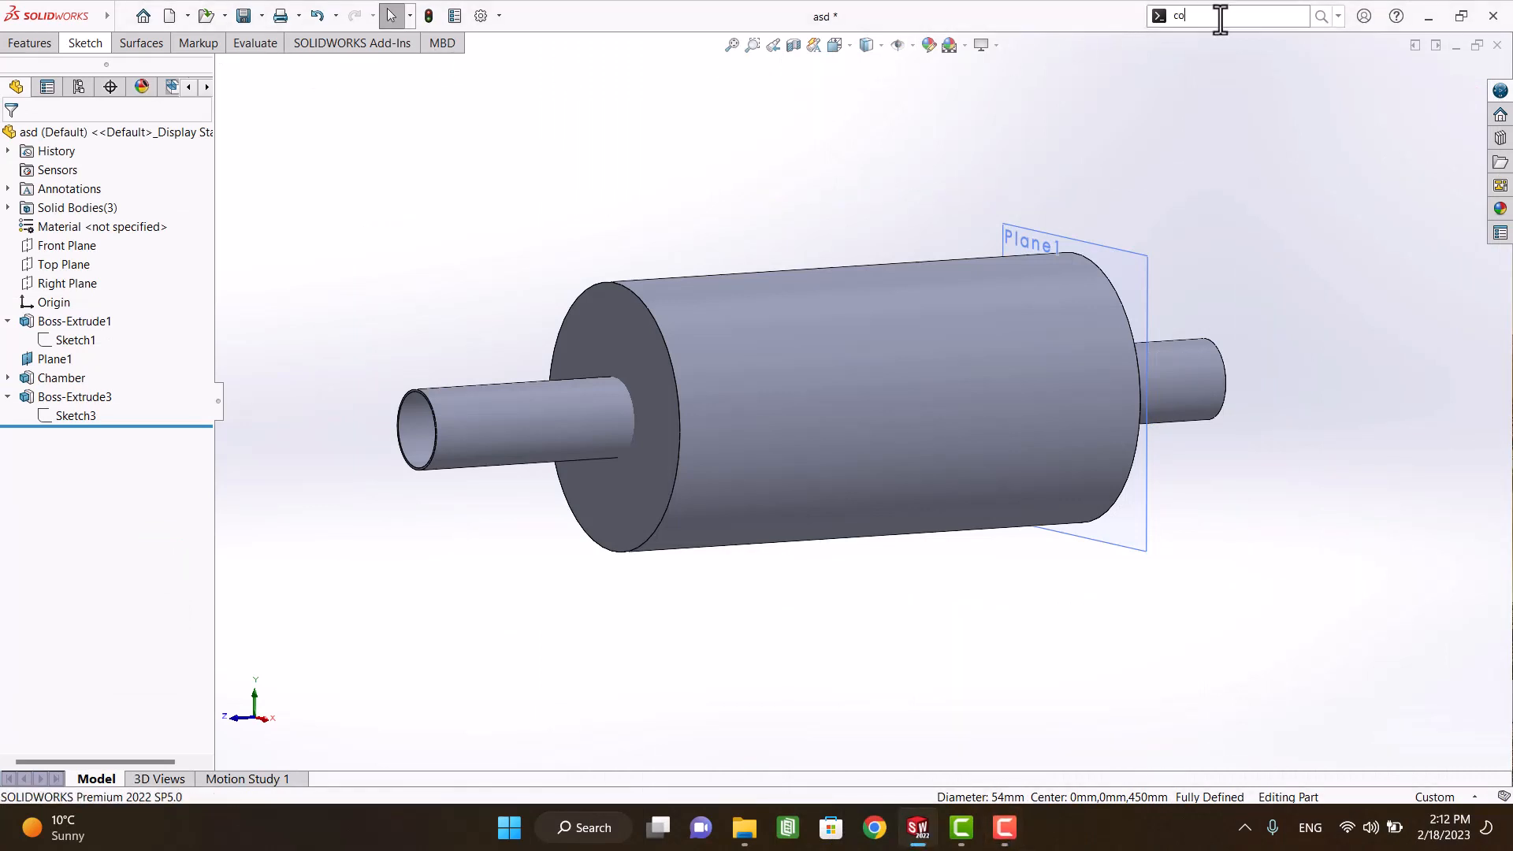
type("combine")
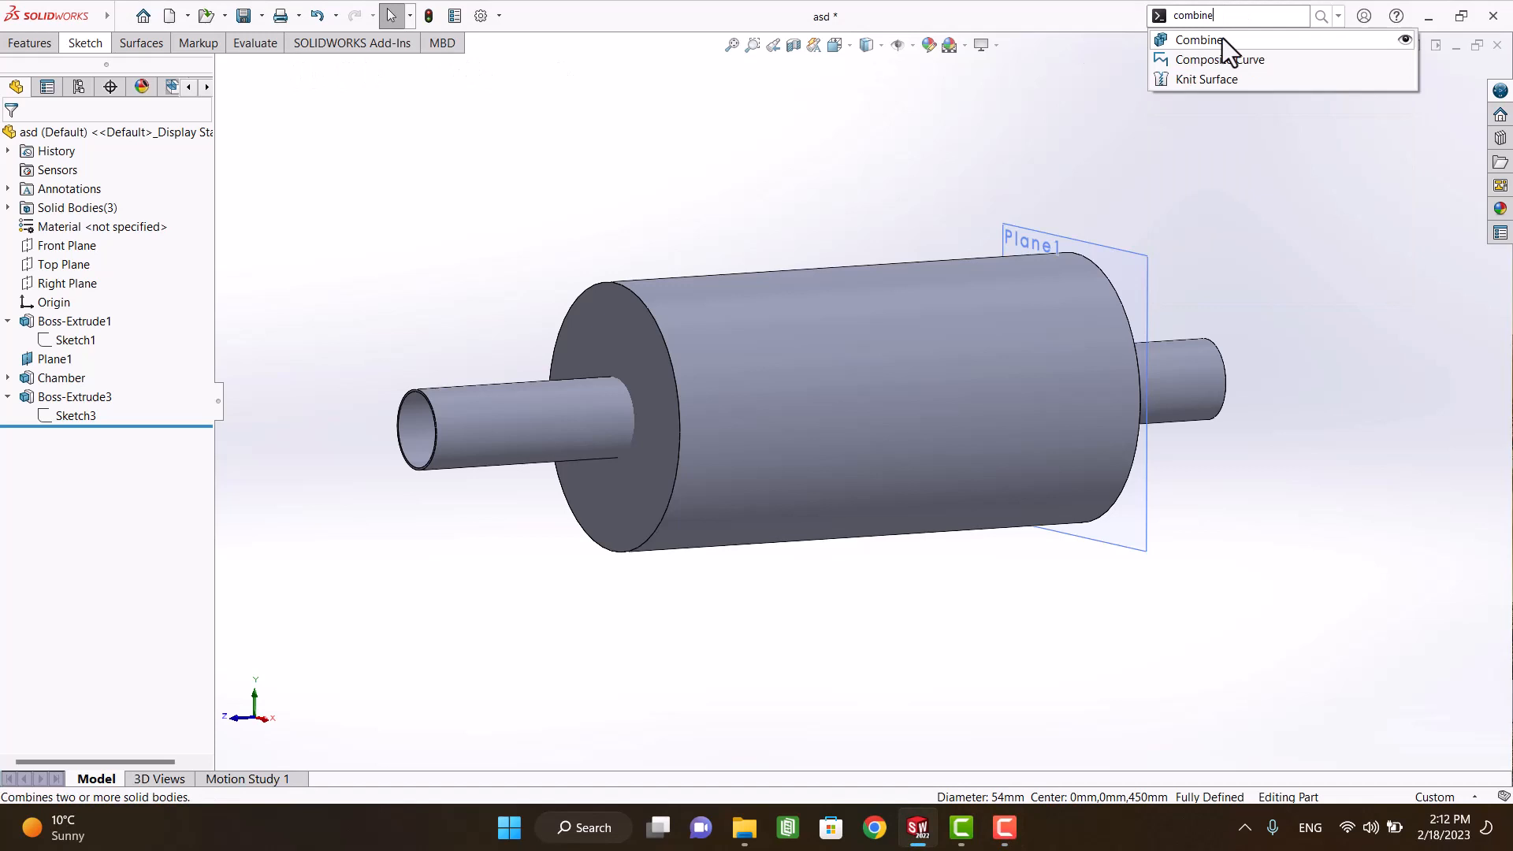
left_click(1224, 38)
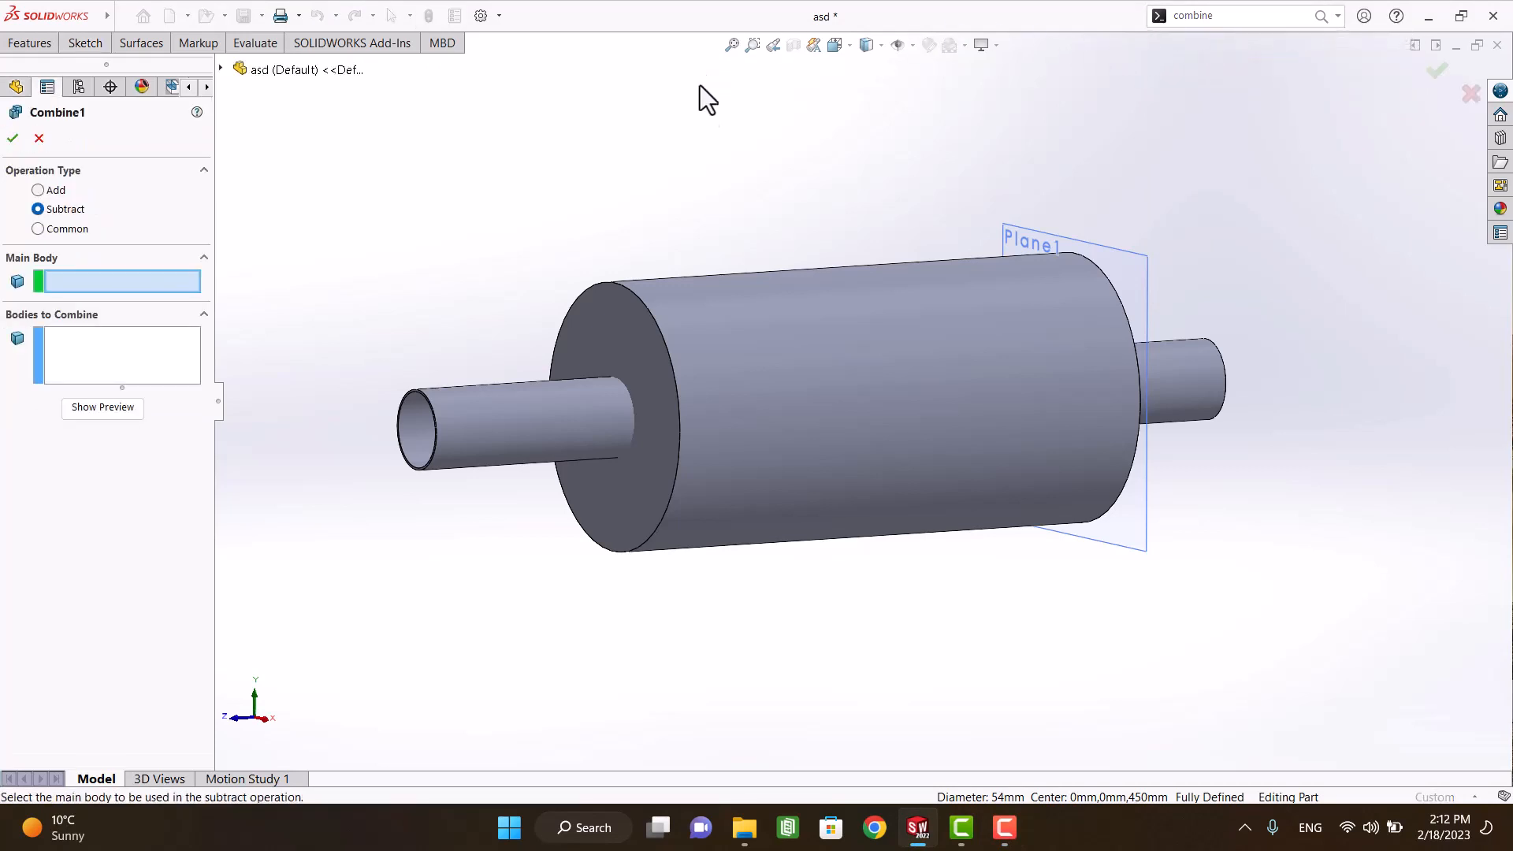
left_click(654, 302)
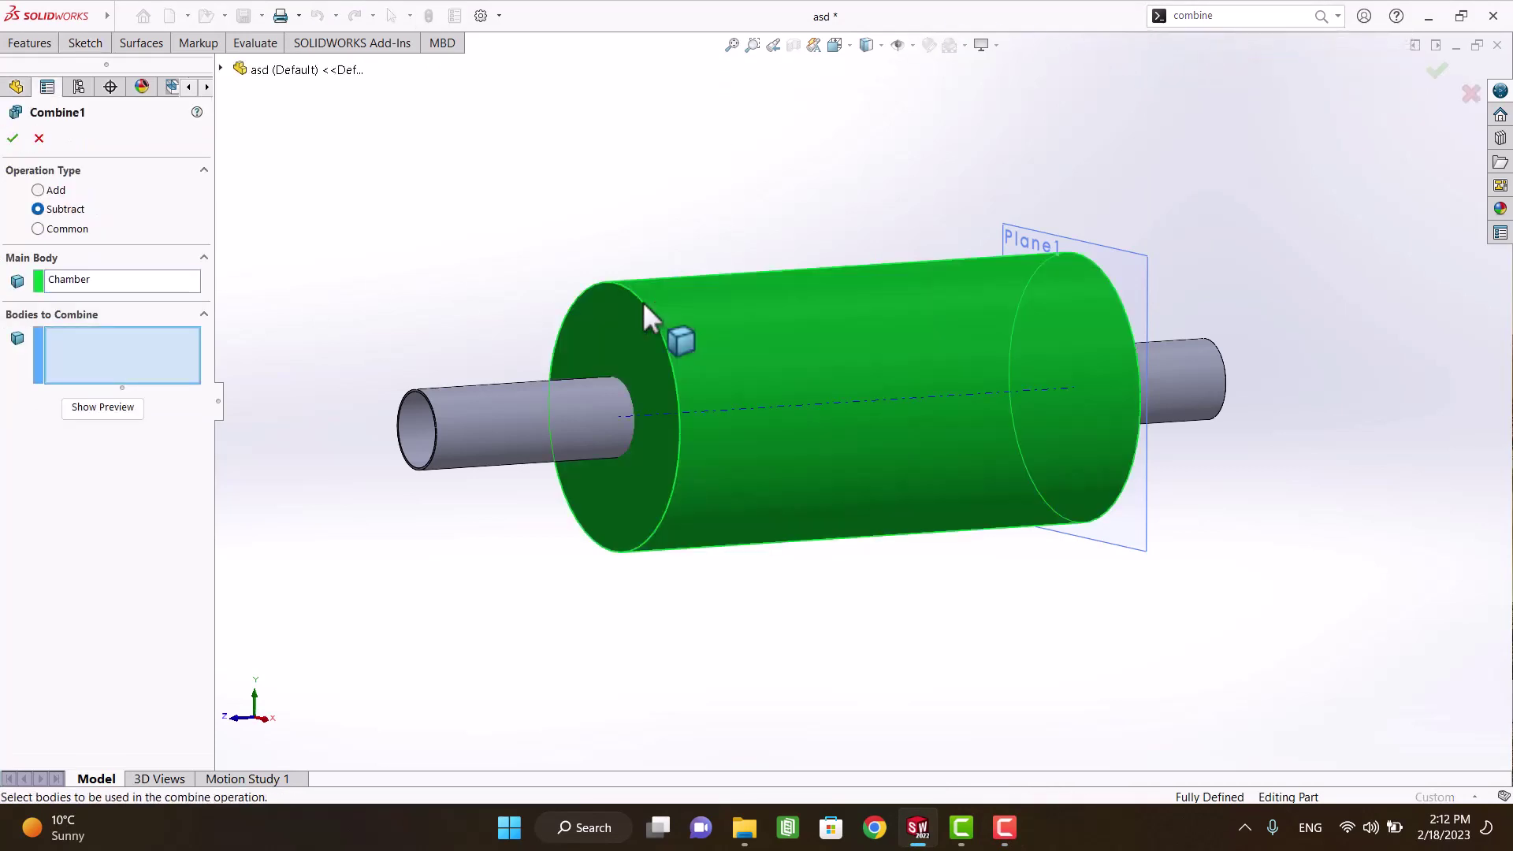
left_click(469, 424)
left_click(1169, 400)
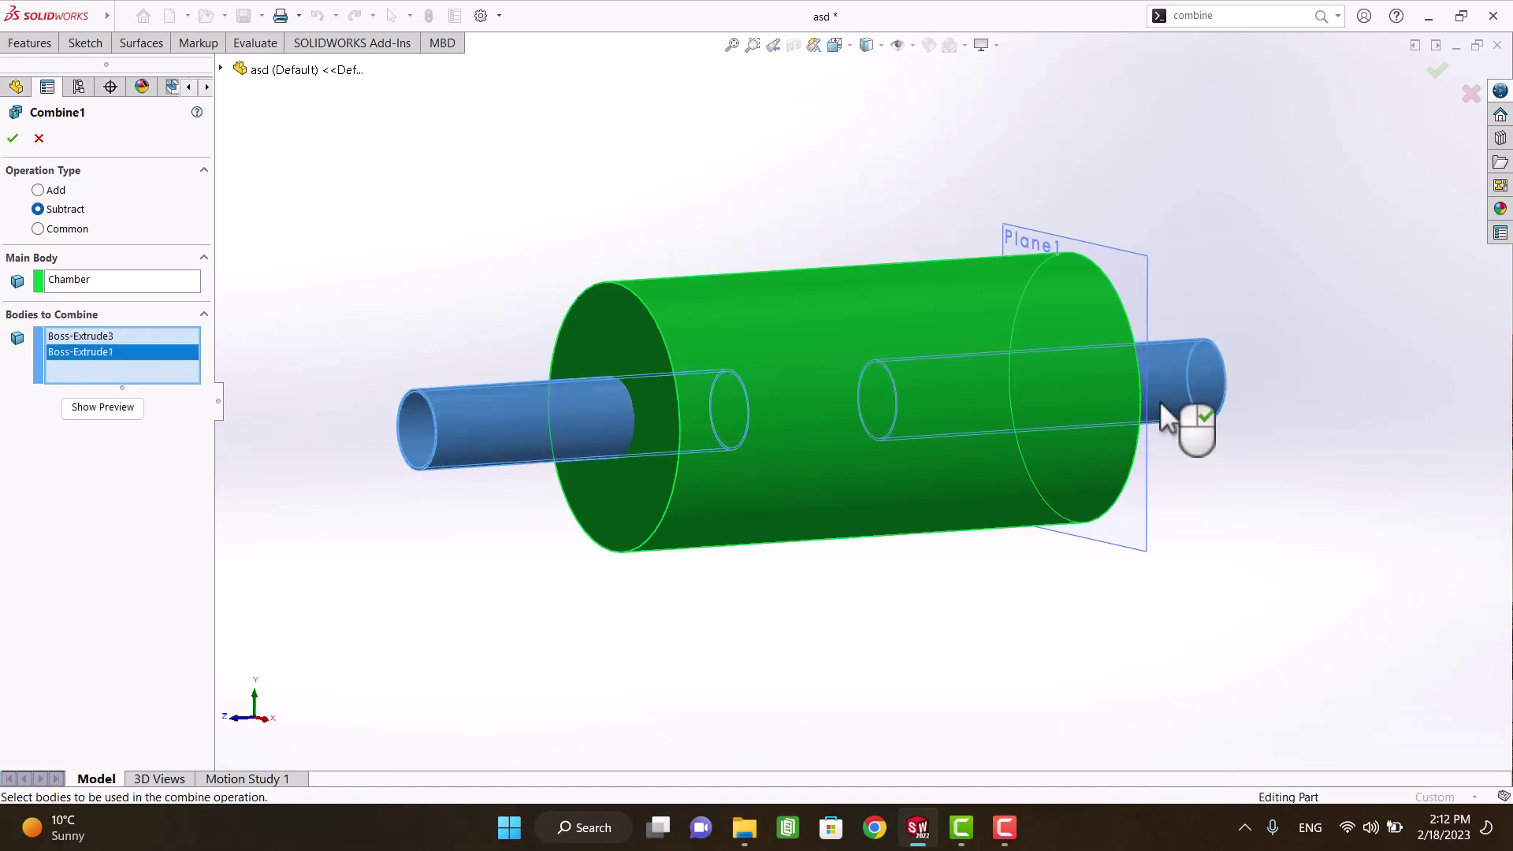
left_click(103, 407)
left_click(12, 138)
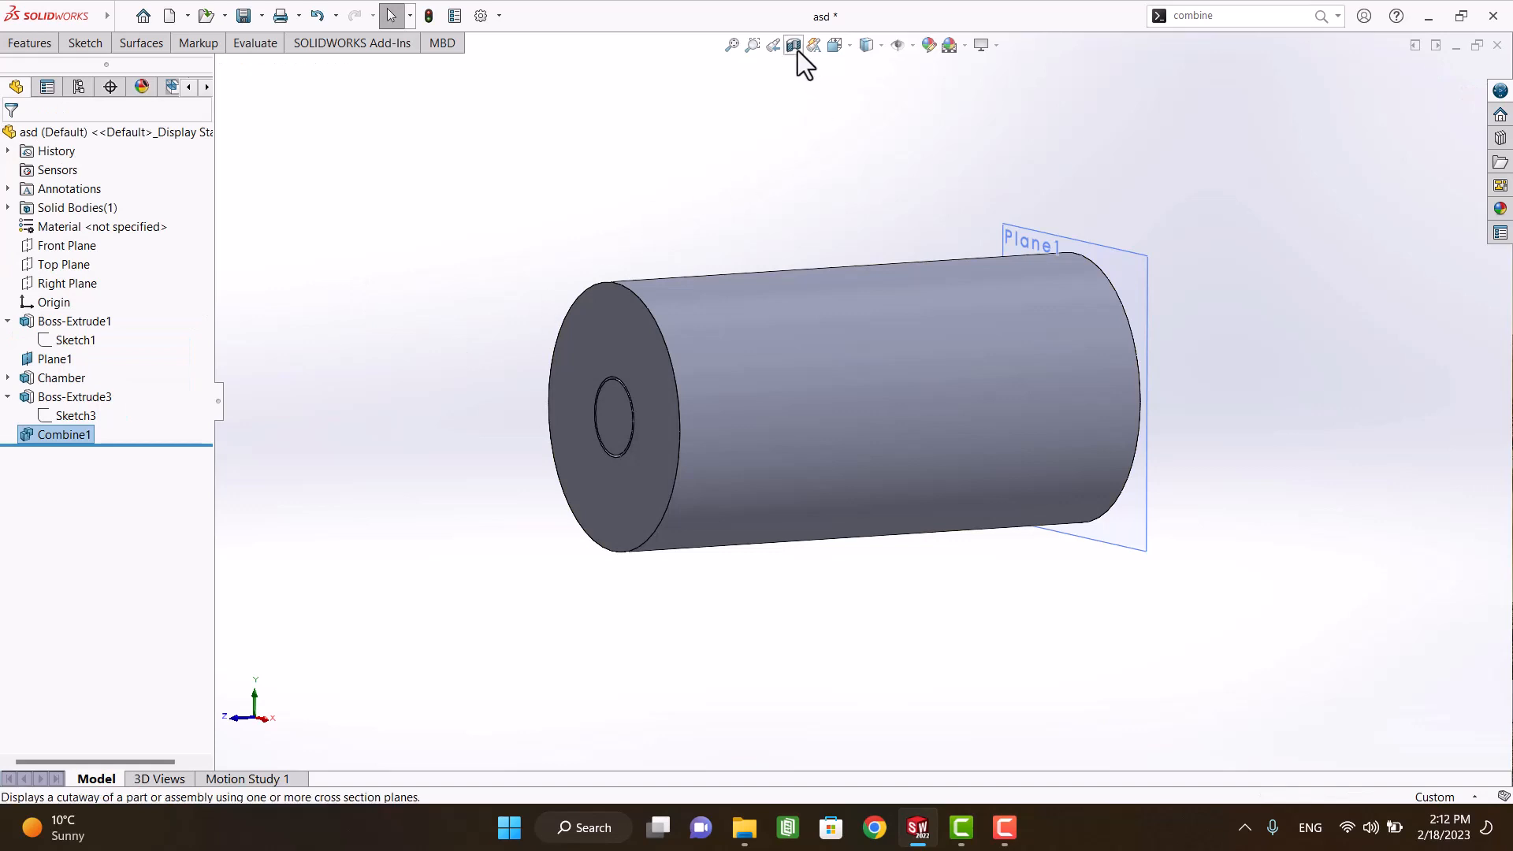
Step: Start a Section View cutaway and orbit to see the internal tubes
left_click(798, 45)
mouse_move(617, 195)
middle_mouse_down()
mouse_move(561, 166)
mouse_move(656, 337)
middle_mouse_up()
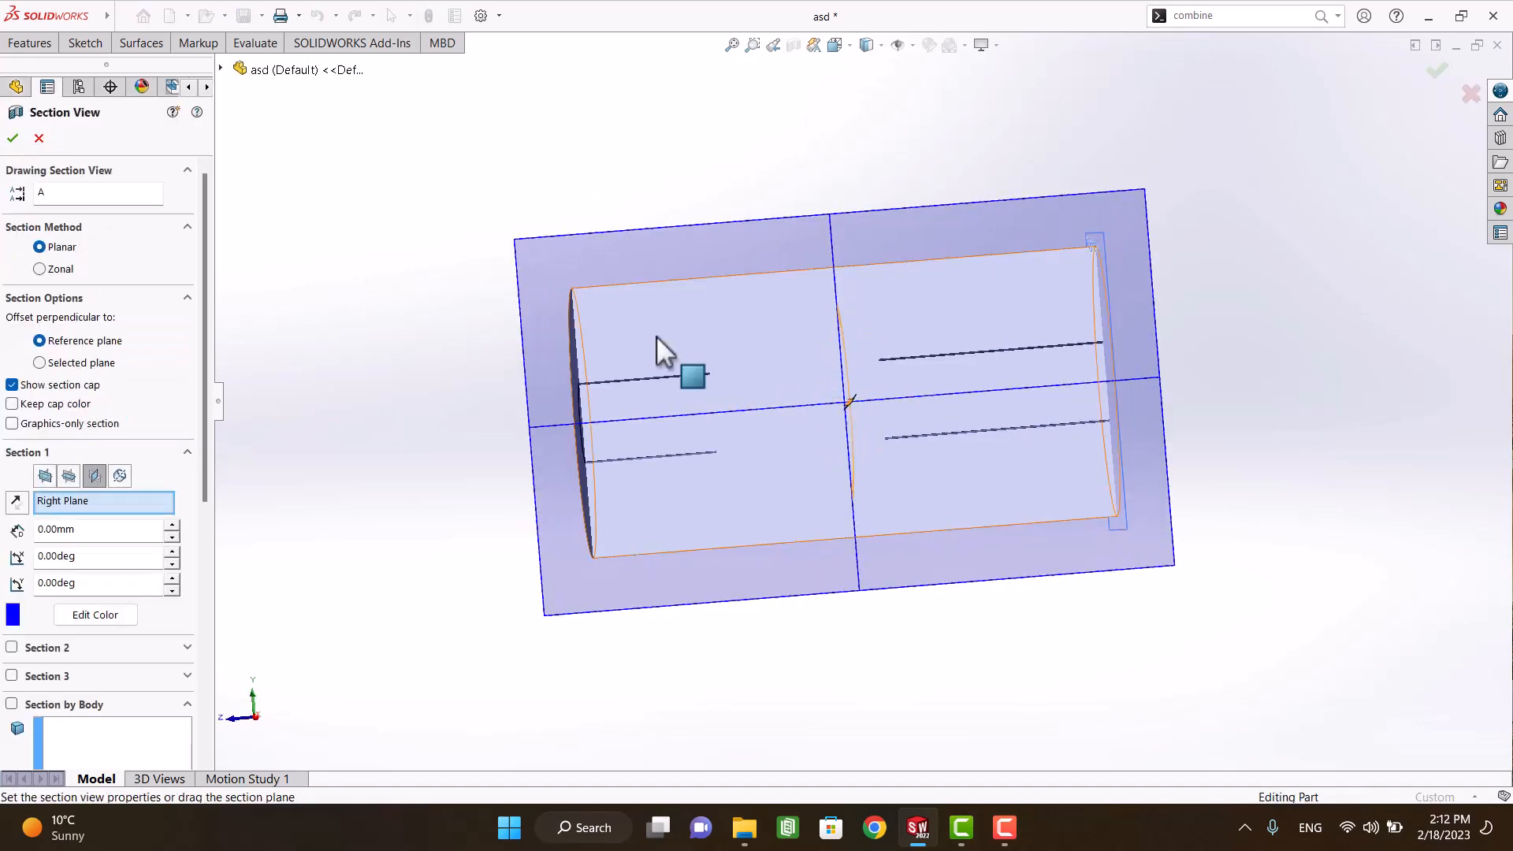
scroll(656, 336, "down", 4)
scroll(744, 429, "down", 4)
mouse_move(743, 429)
middle_mouse_down()
mouse_move(839, 449)
mouse_move(850, 437)
middle_mouse_up()
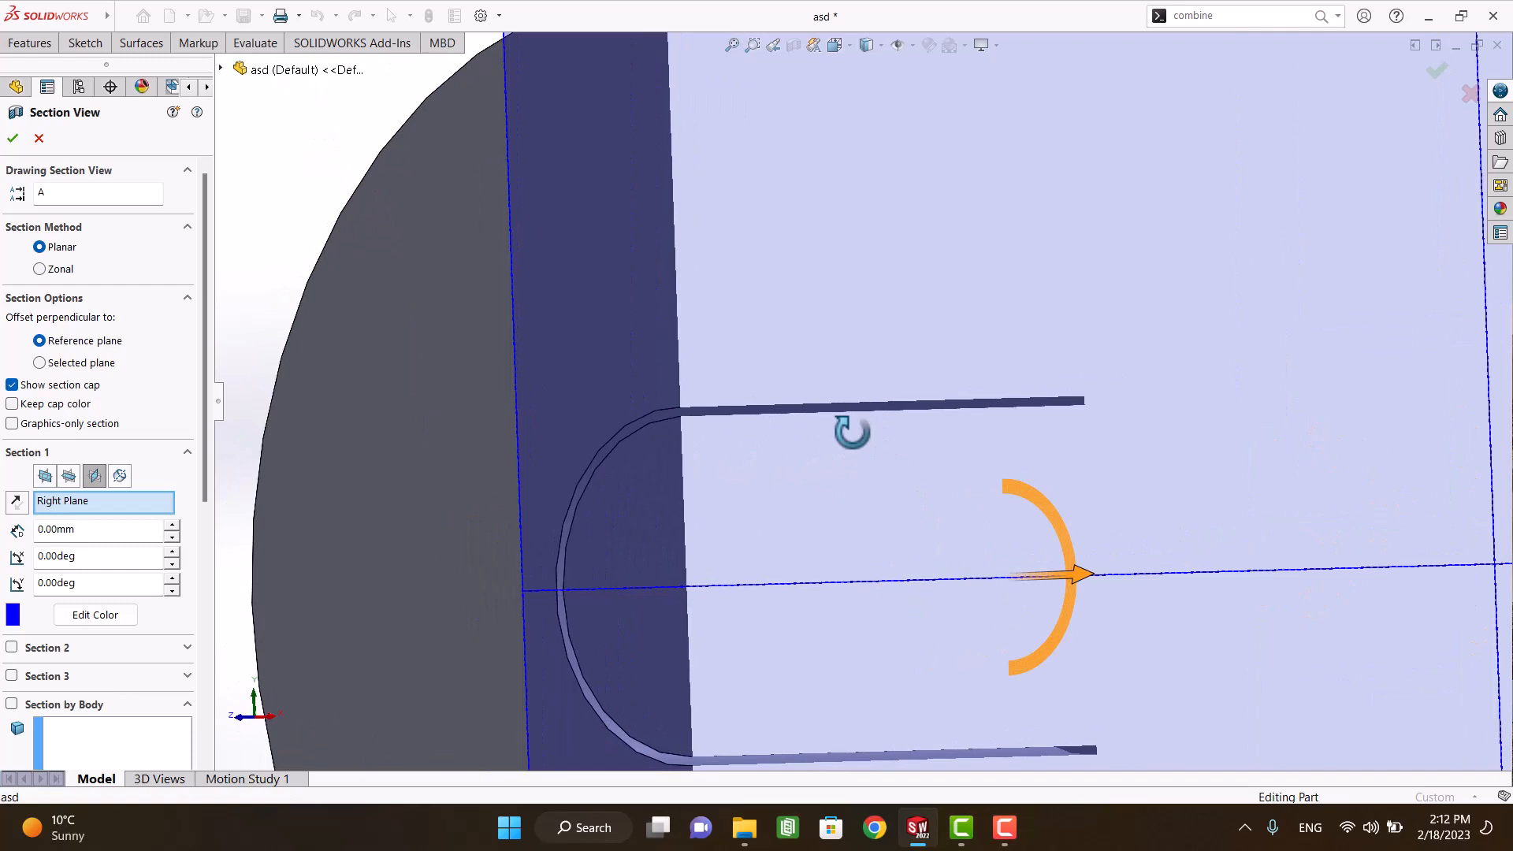
scroll(854, 434, "up", 5)
scroll(1210, 429, "down", 2)
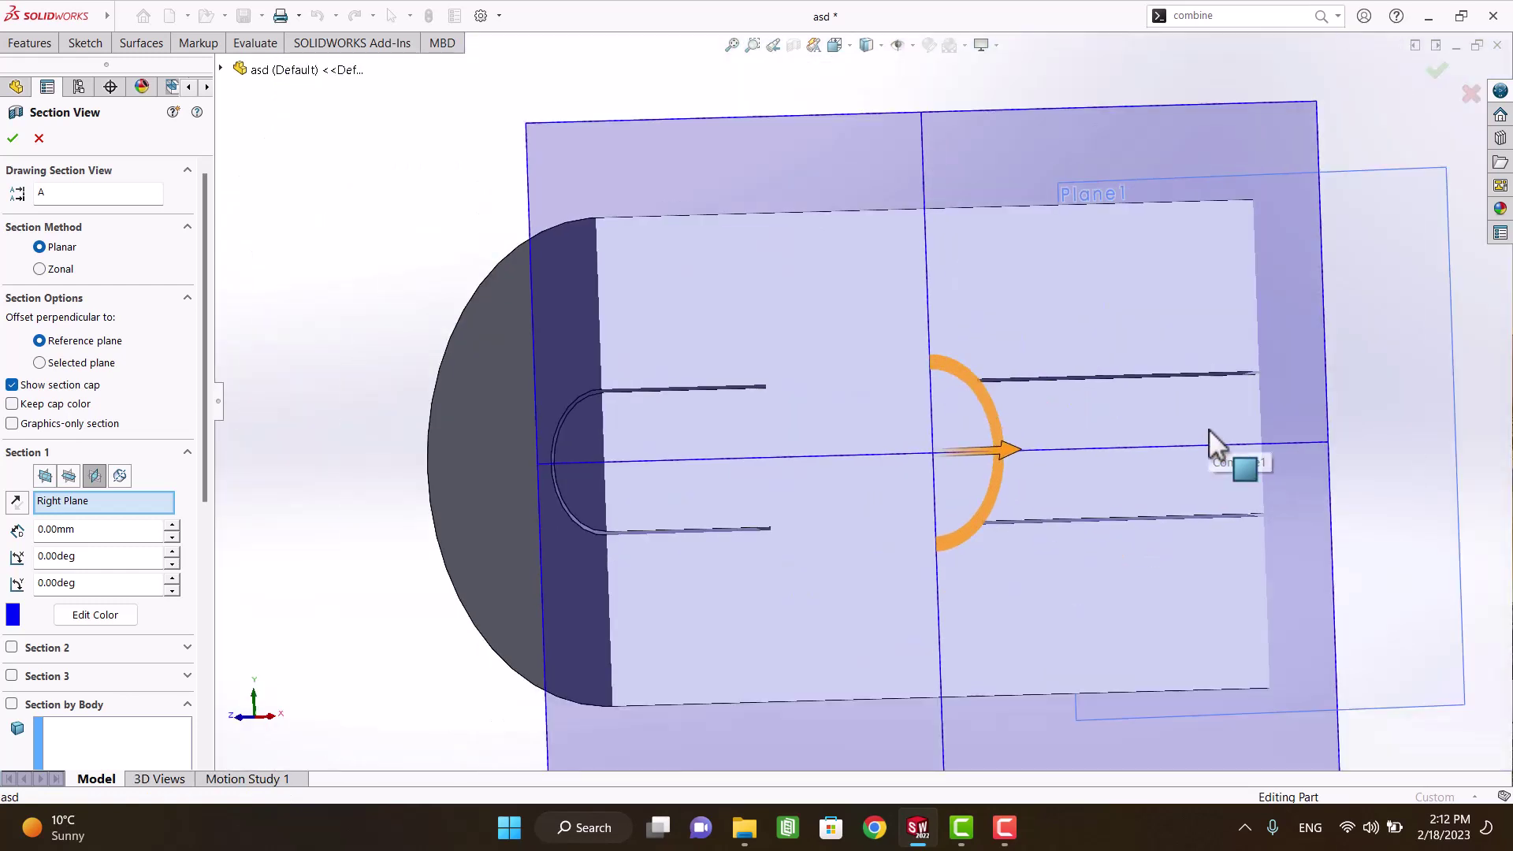
Step: Accept the section, then turn Section View off to show the full combined body
left_click(1438, 73)
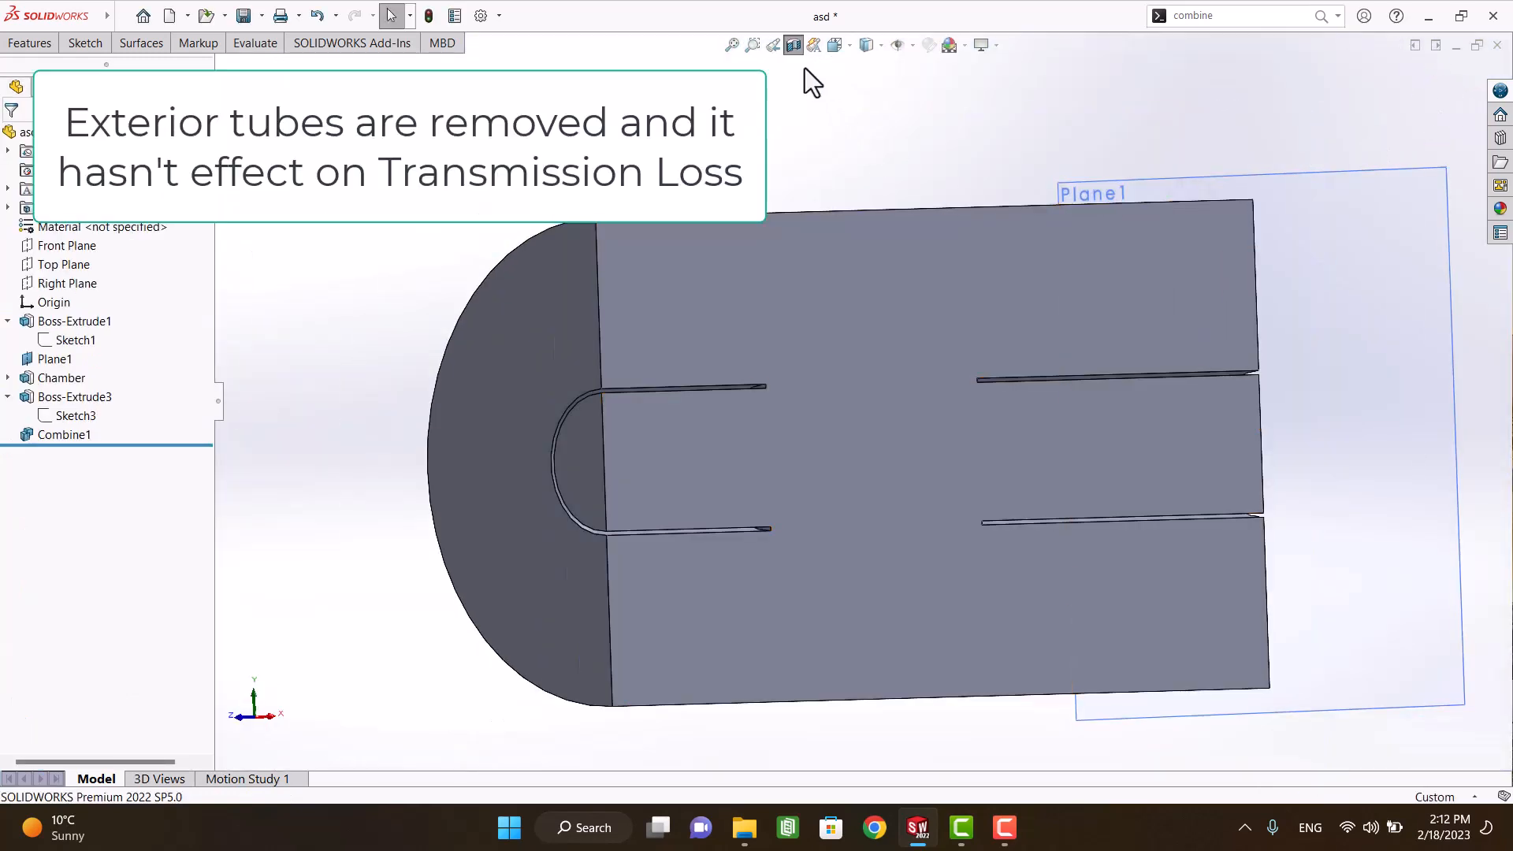
left_click(794, 45)
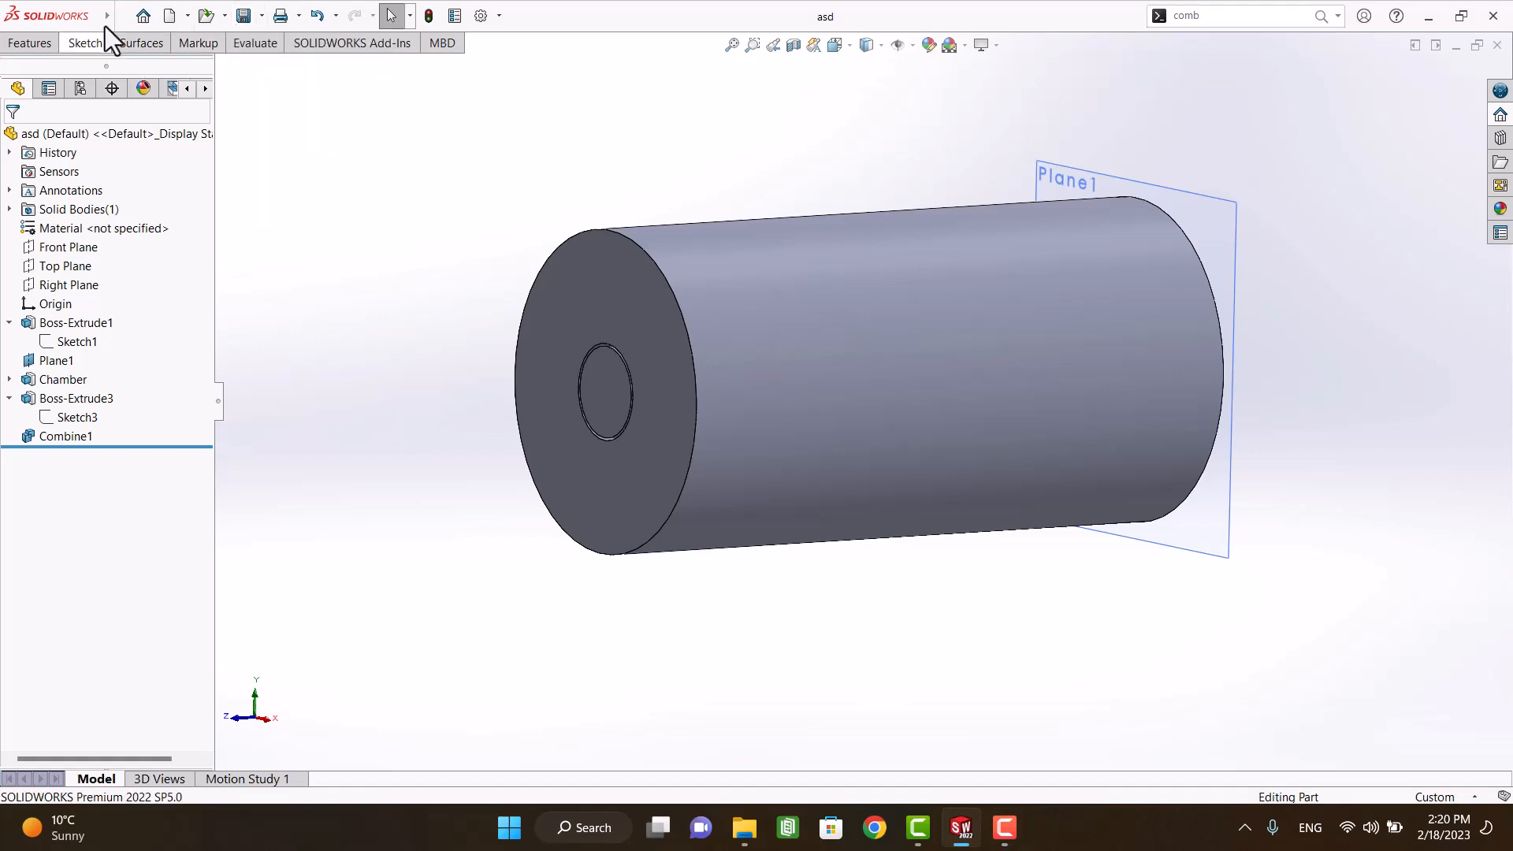
Step: Launch Ansys Workbench from the ANSYS 2023 R1 add-in and drop Harmonic Acoustics onto the muffler geometry
left_click(256, 13)
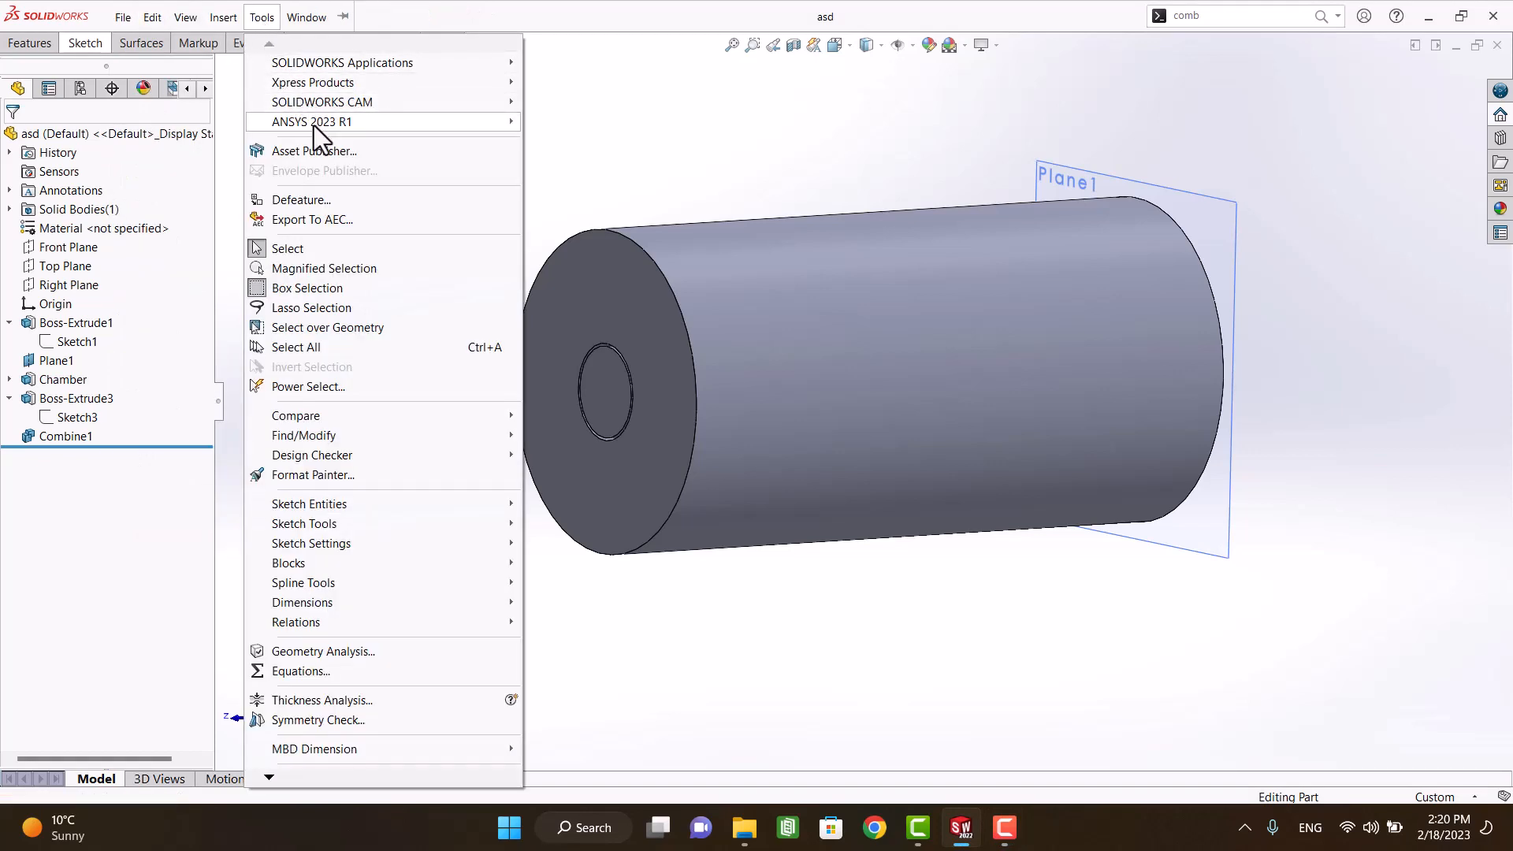
mouse_move(310, 122)
left_click(596, 119)
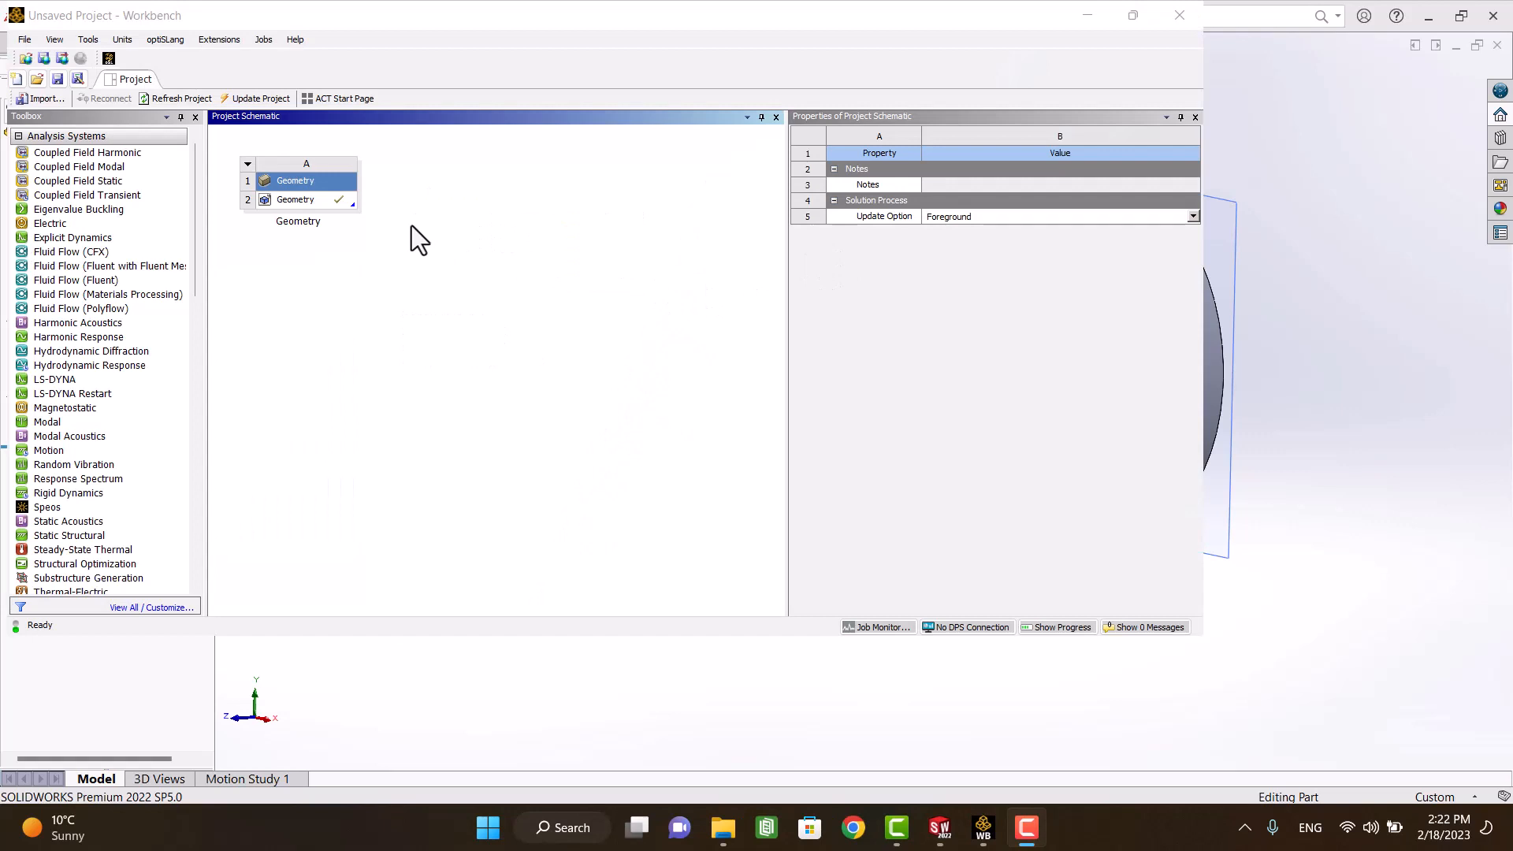
left_click(72, 238)
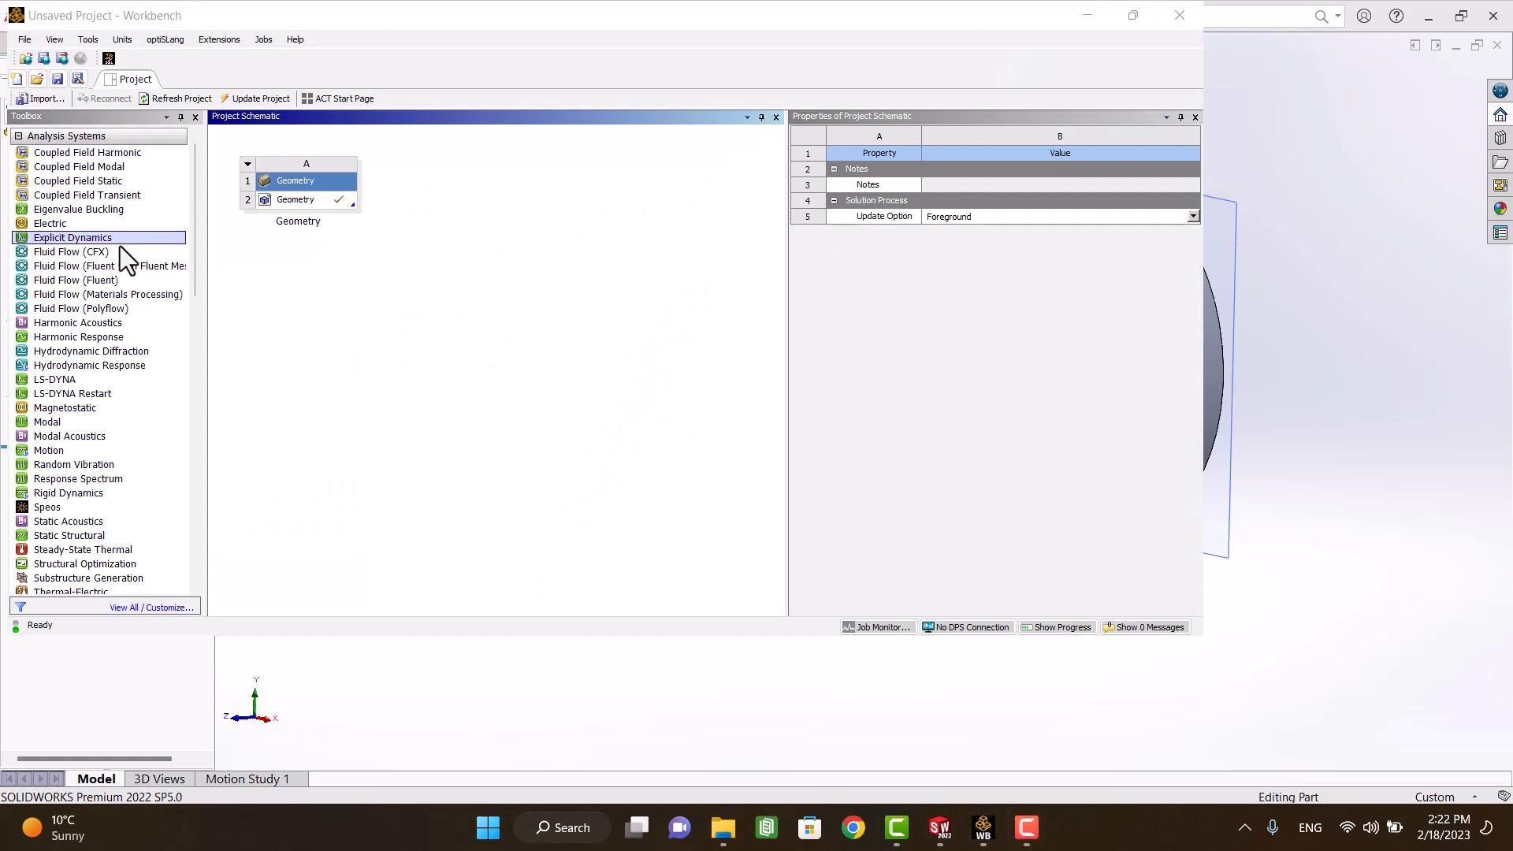
mouse_move(77, 322)
left_mouse_down()
mouse_move(187, 294)
mouse_move(301, 205)
left_mouse_up()
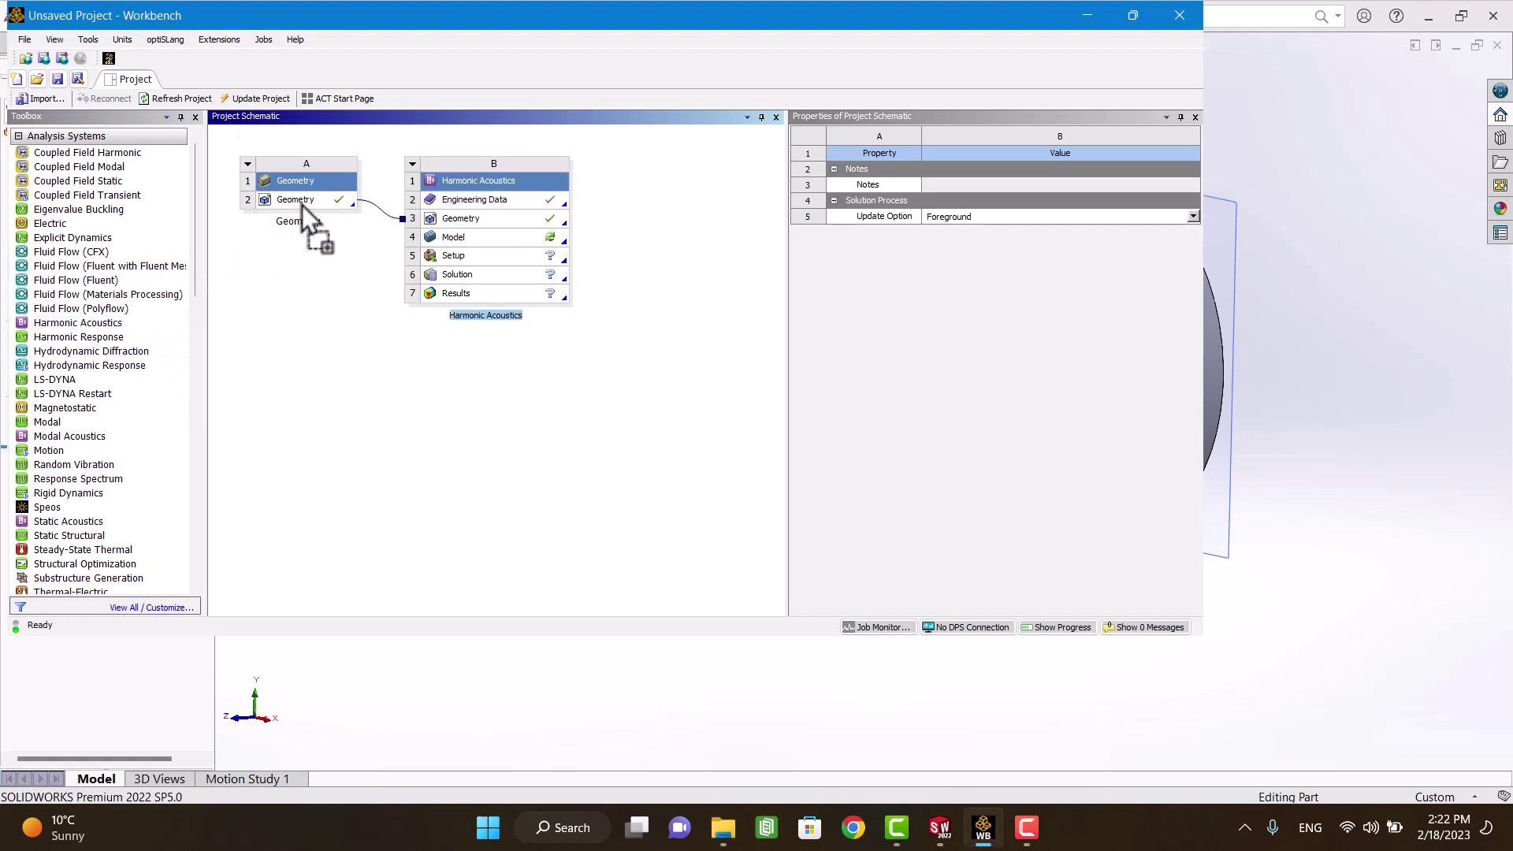
Step: Start Mechanical on the Harmonic Acoustics model and close SOLIDWORKS
left_click(455, 240)
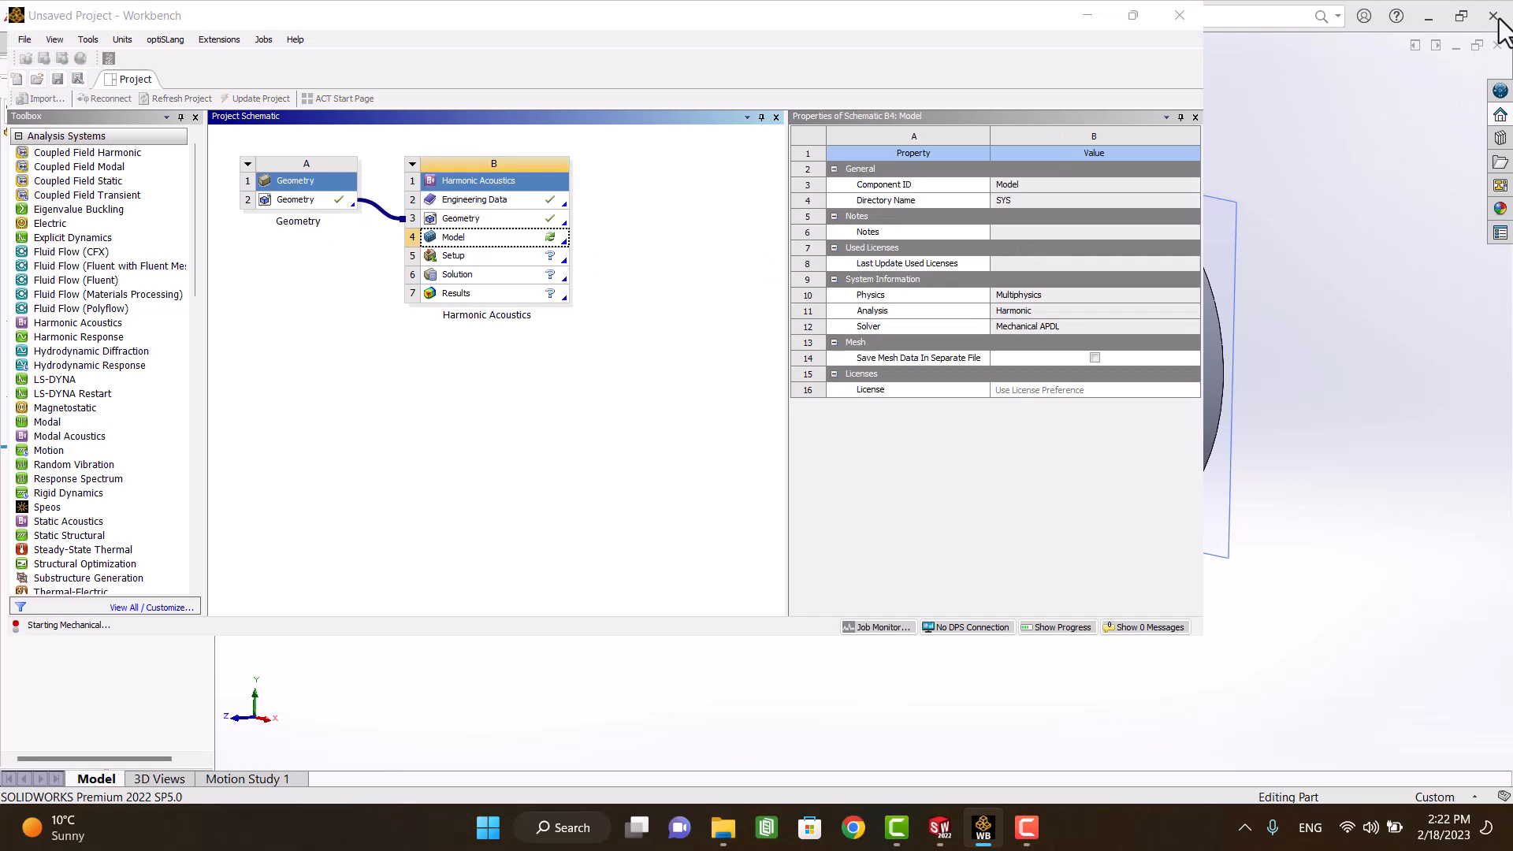
left_click(1467, 47)
left_click(1494, 15)
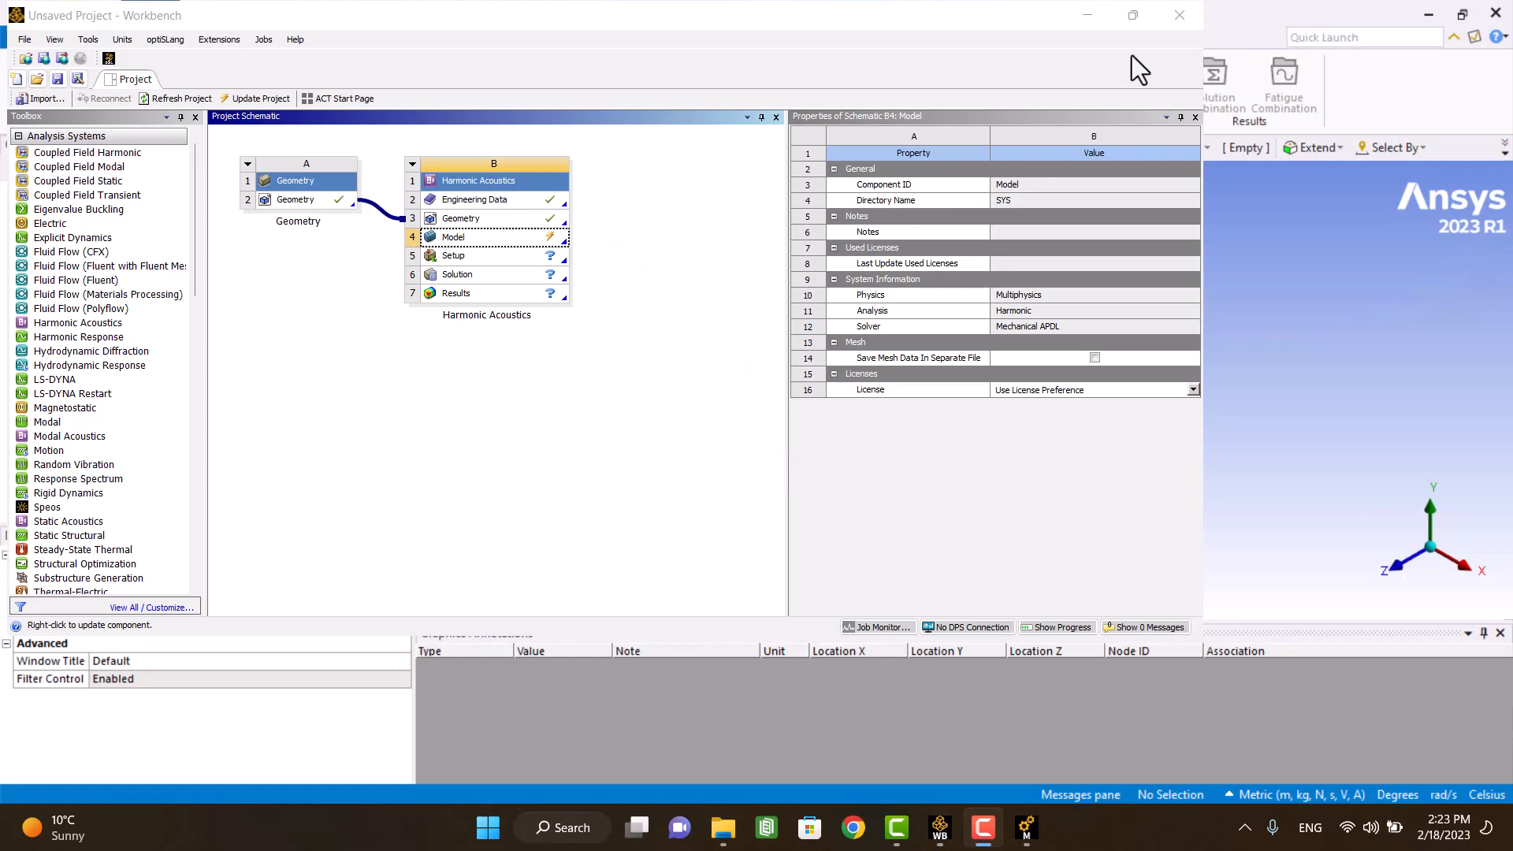
Step: In Mechanical, expand Geometry and select the asd body to show its properties
left_click(1098, 17)
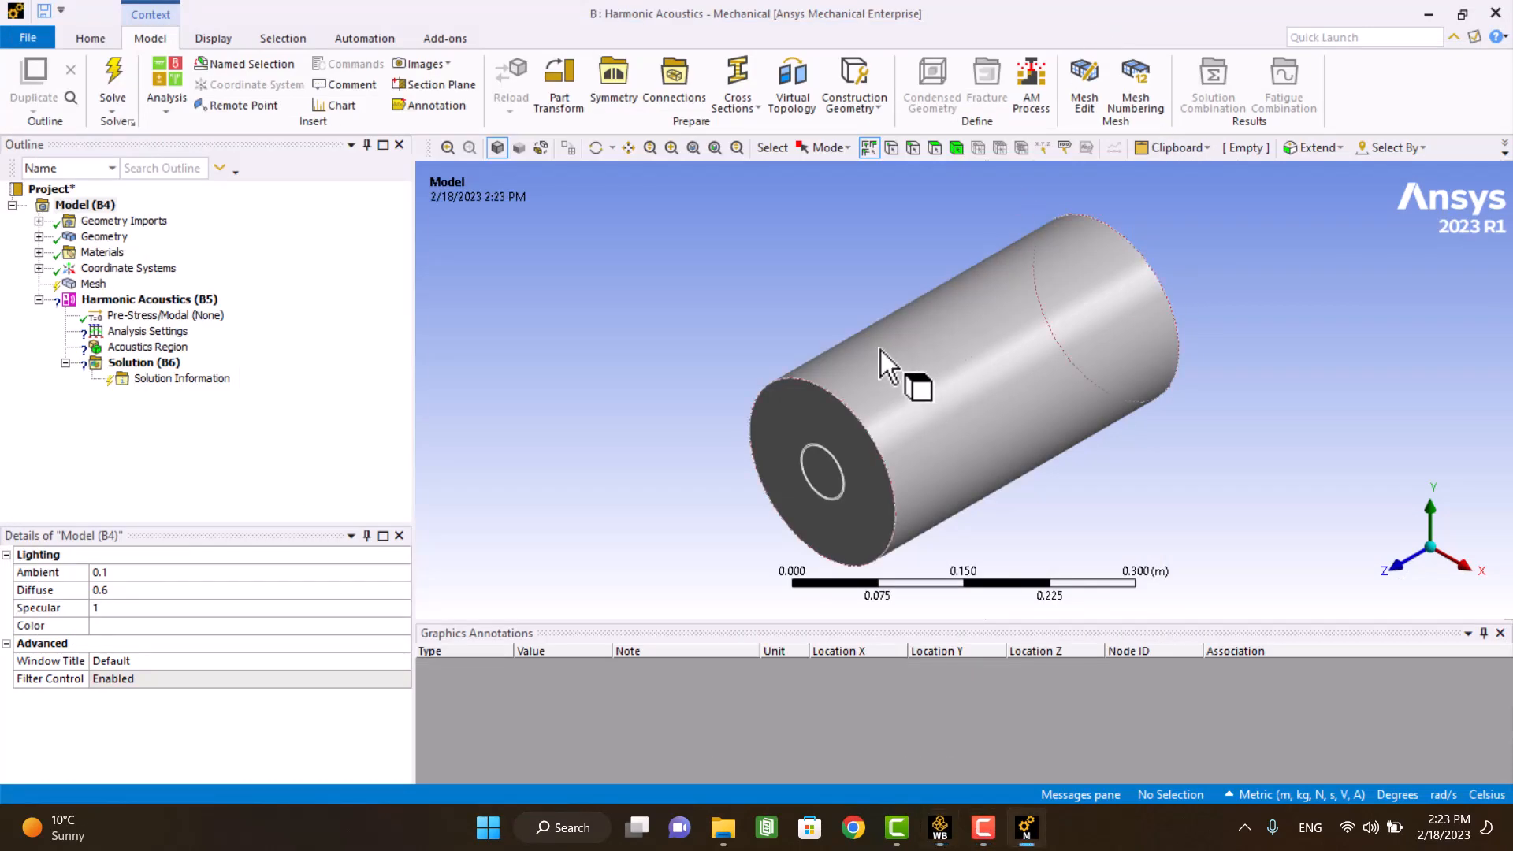
mouse_move(881, 350)
middle_mouse_down()
mouse_move(837, 306)
mouse_move(818, 316)
middle_mouse_up()
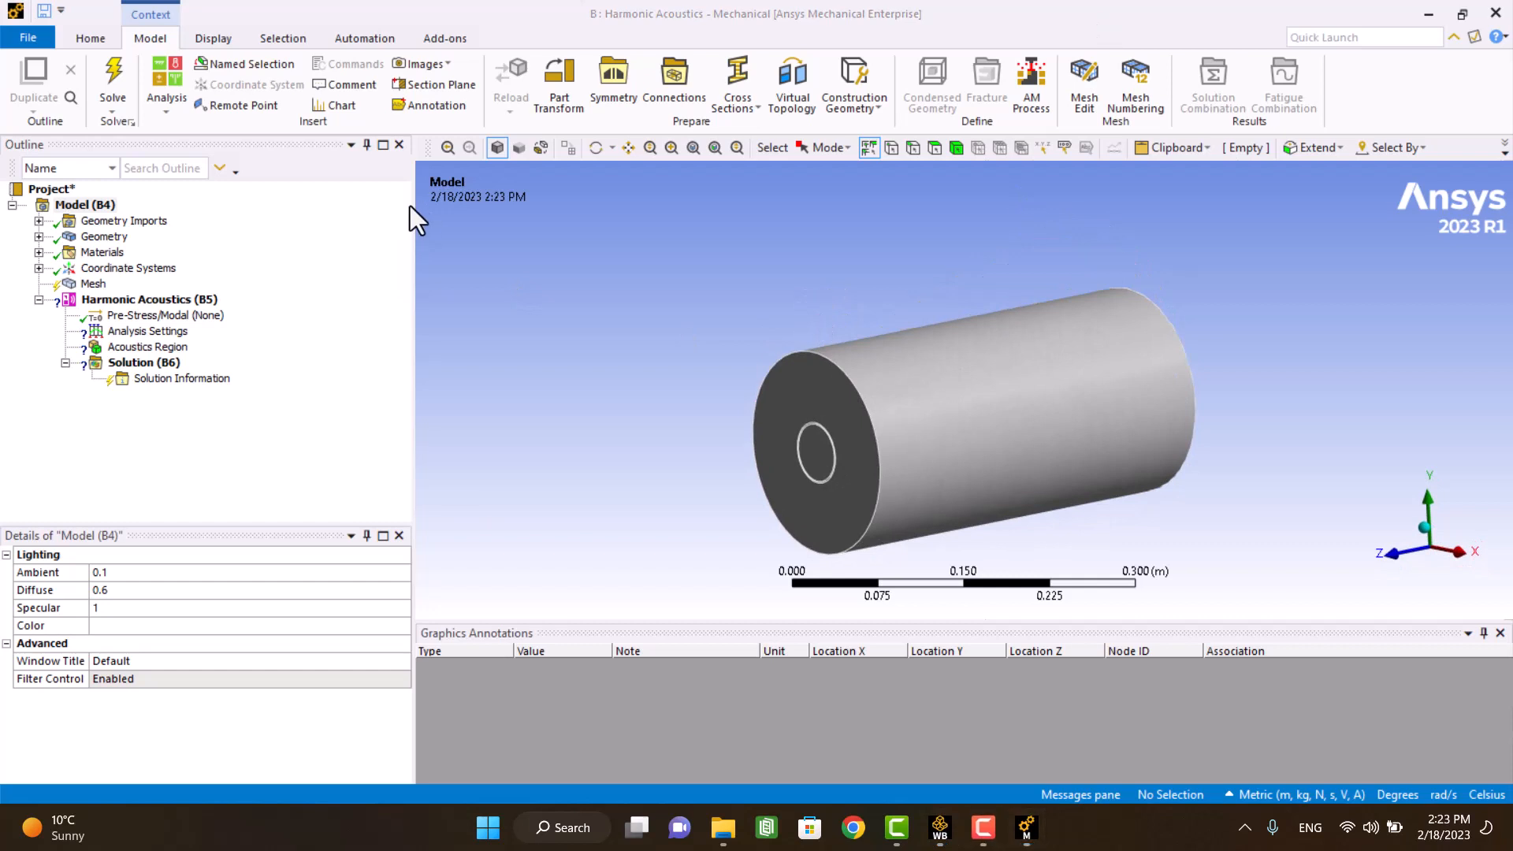
left_click(148, 346)
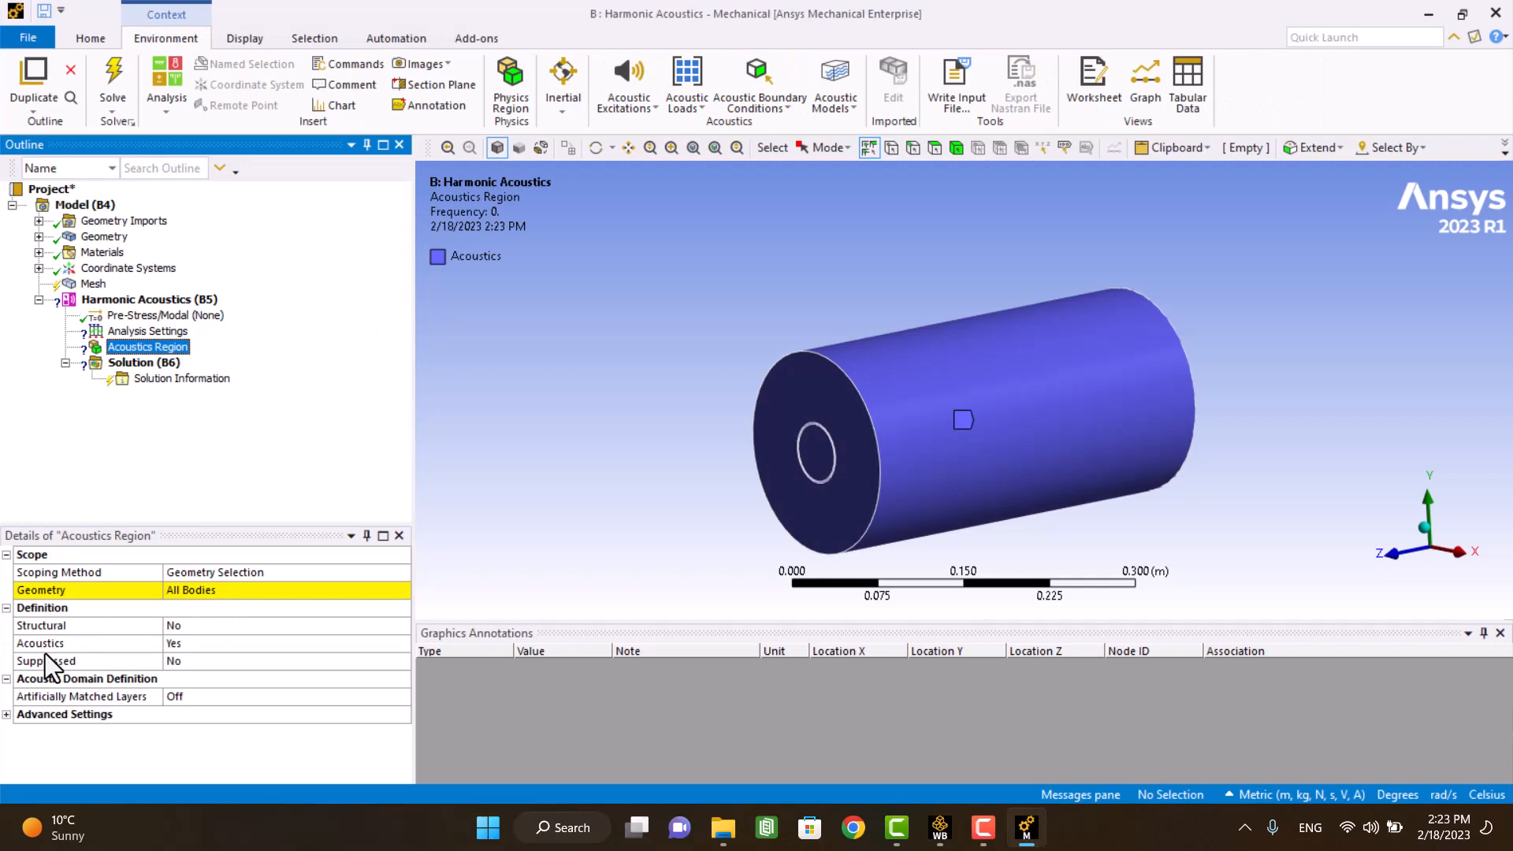
left_click(39, 235)
left_click(114, 252)
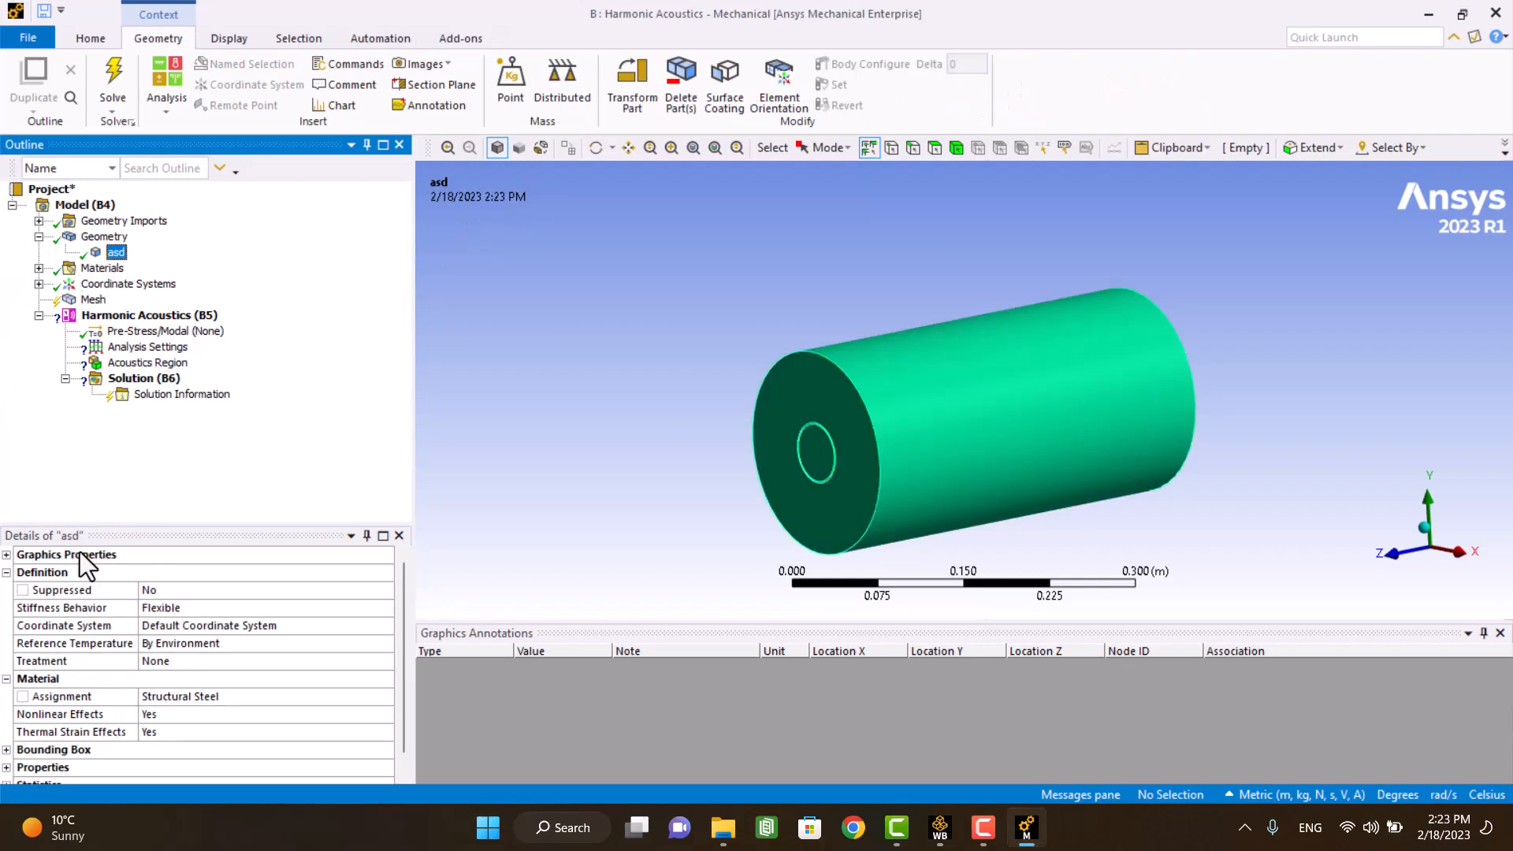
Step: Assign Air as the body's material in place of Structural Steel
left_click(231, 698)
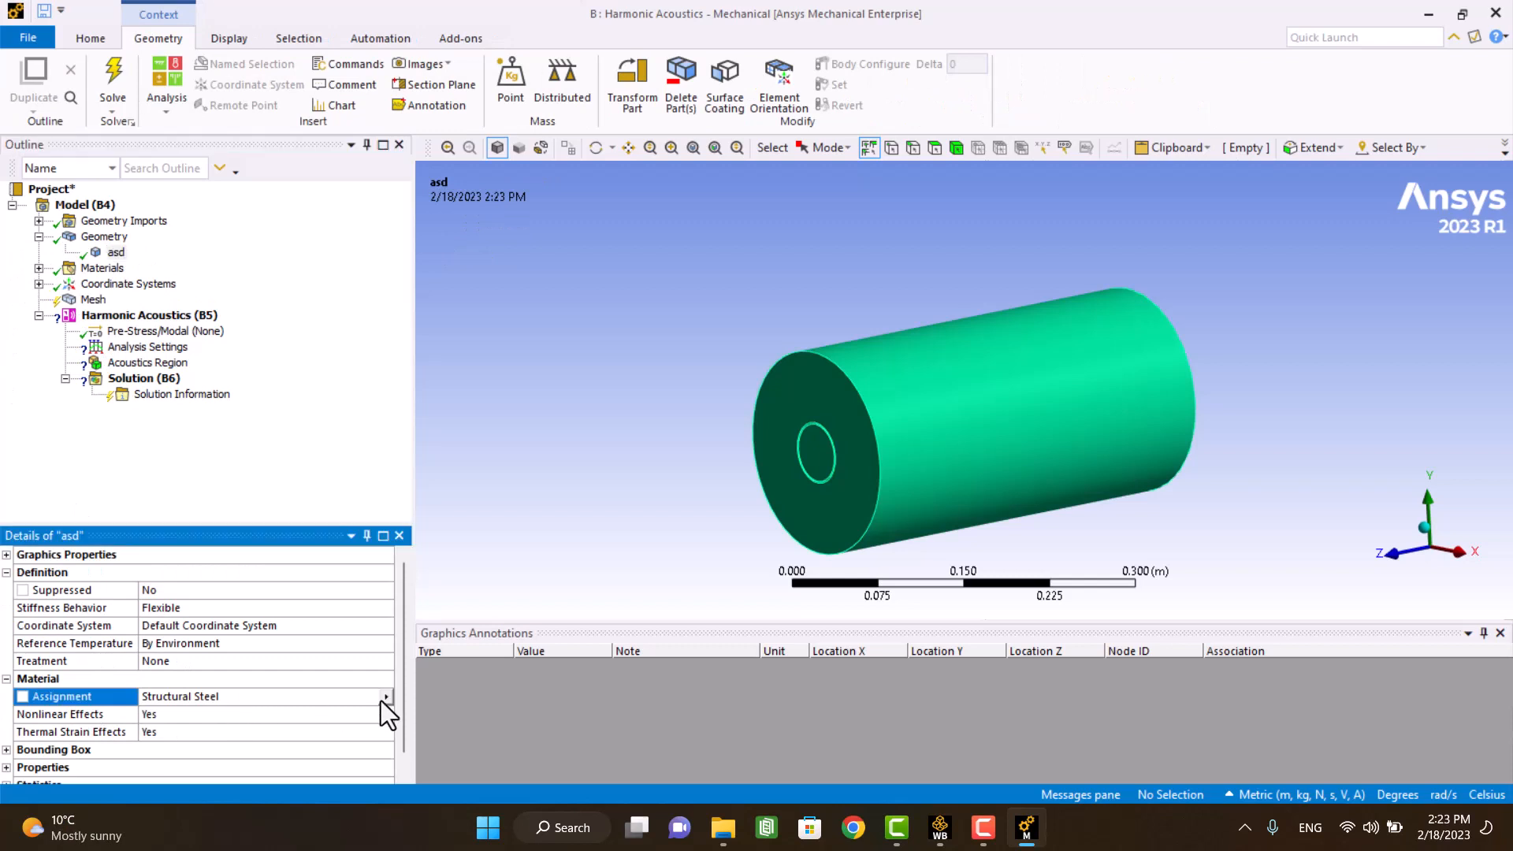
left_click(385, 698)
left_click(442, 475)
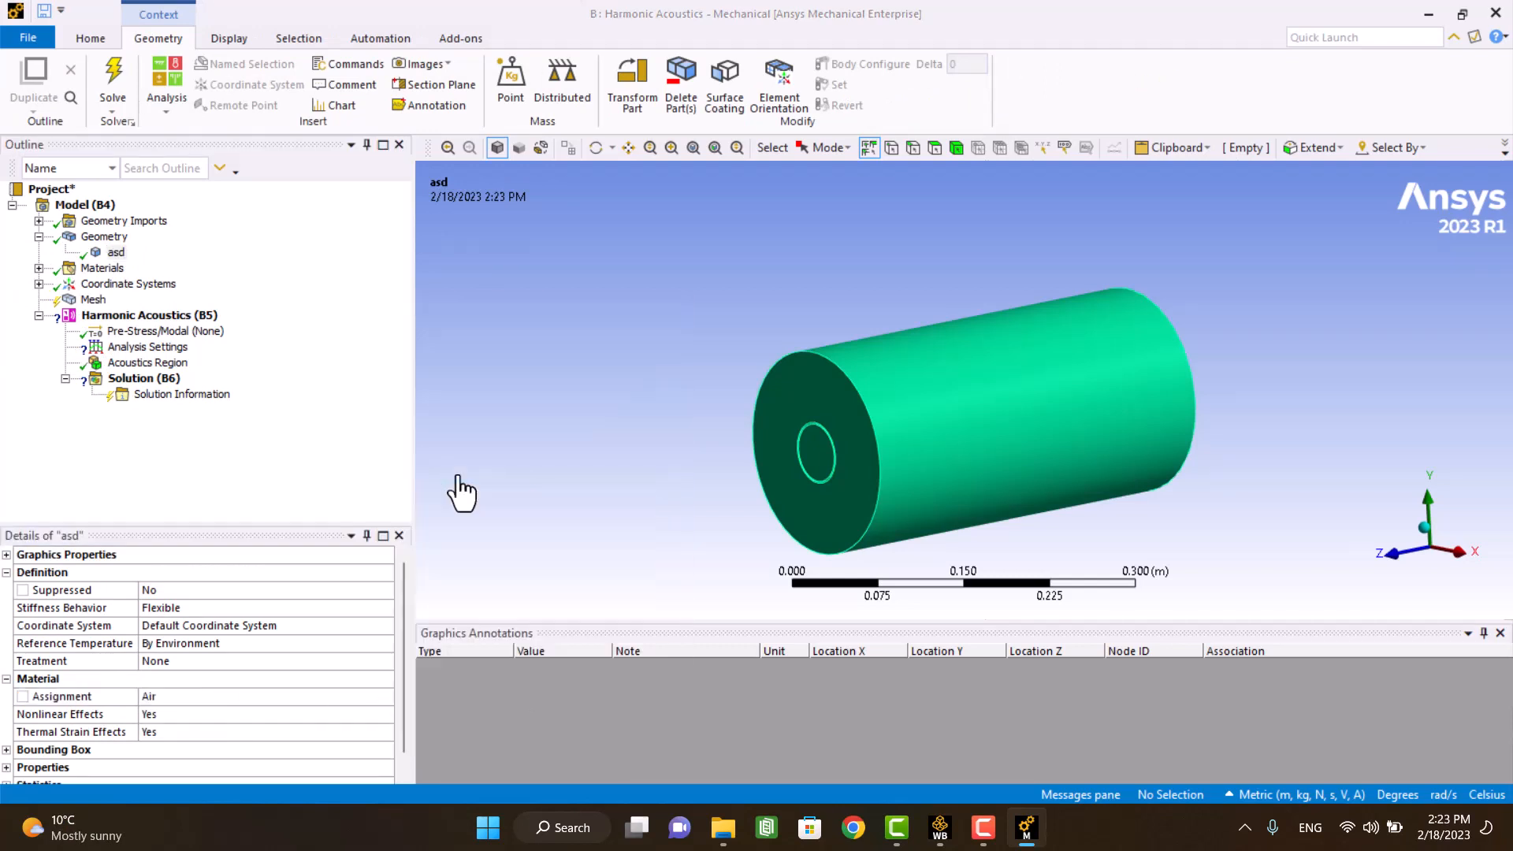
left_click(147, 362)
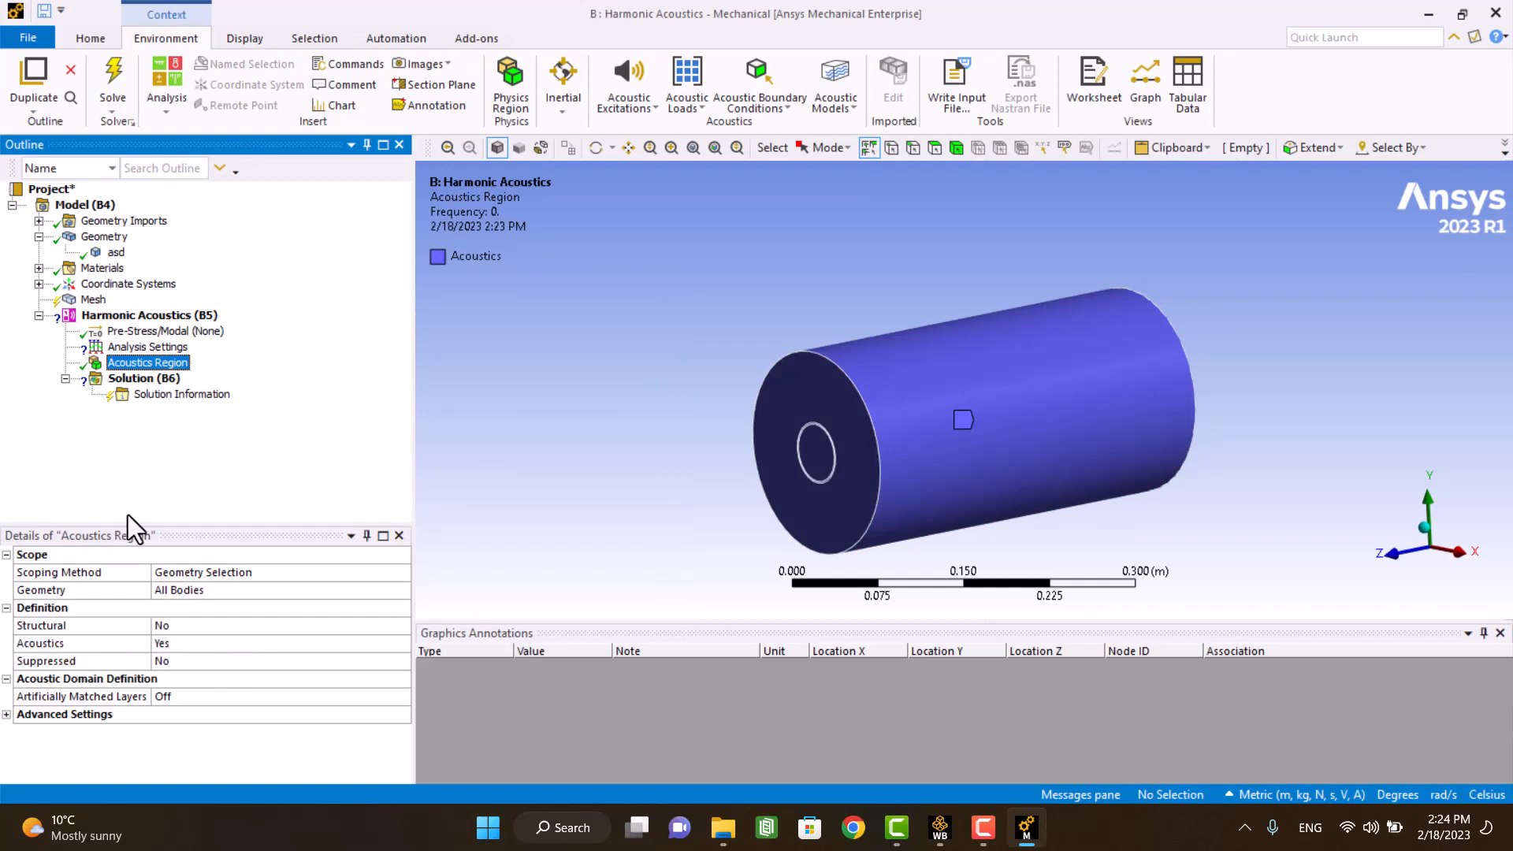
Step: Insert a Port under Harmonic Acoustics with the small circular end face as its surface
left_click(130, 314)
right_click(104, 316)
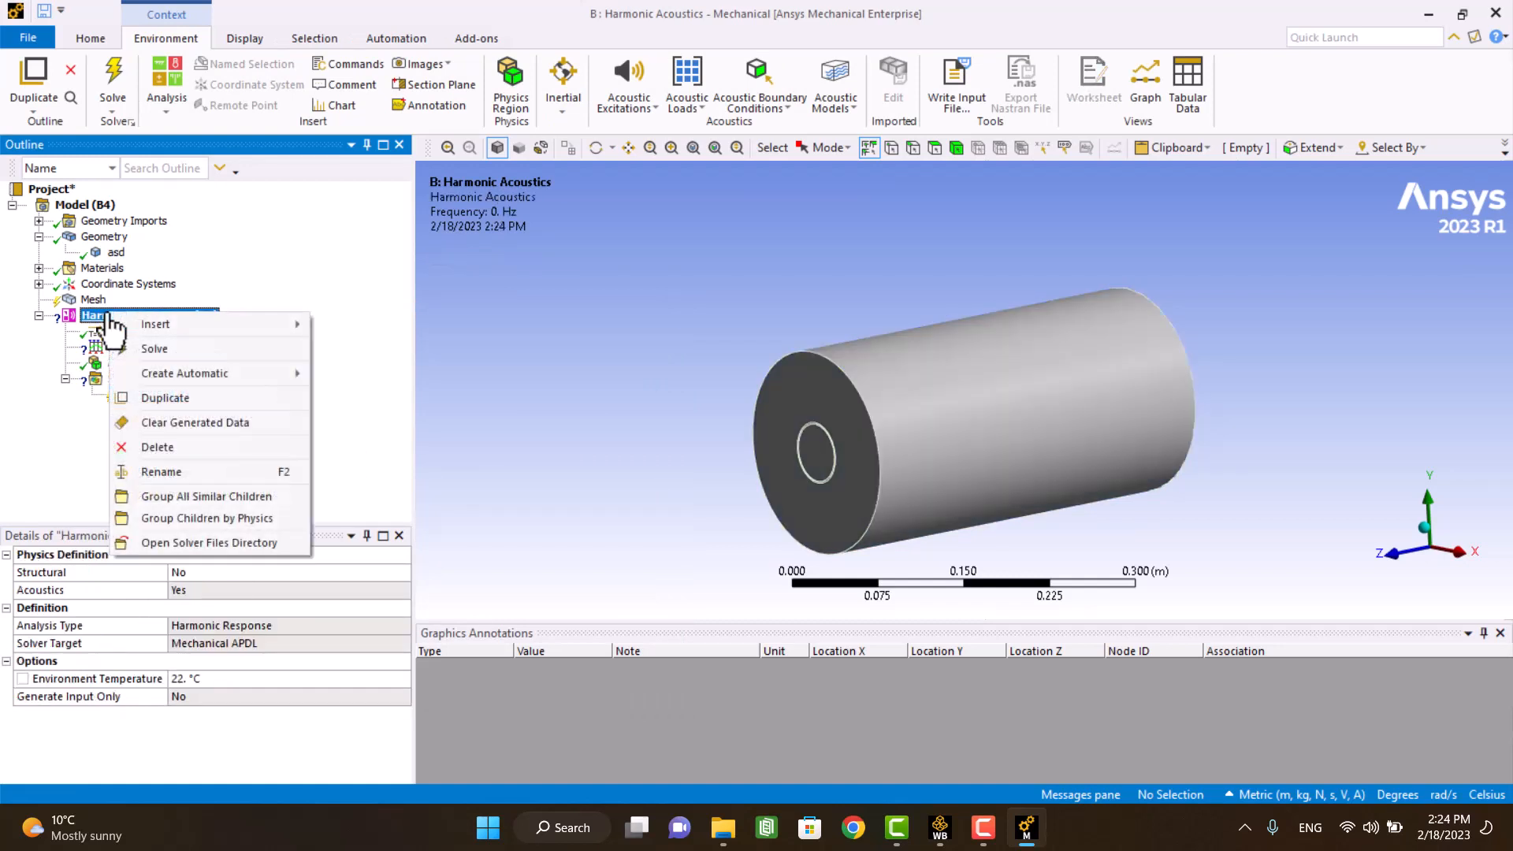
mouse_move(366, 376)
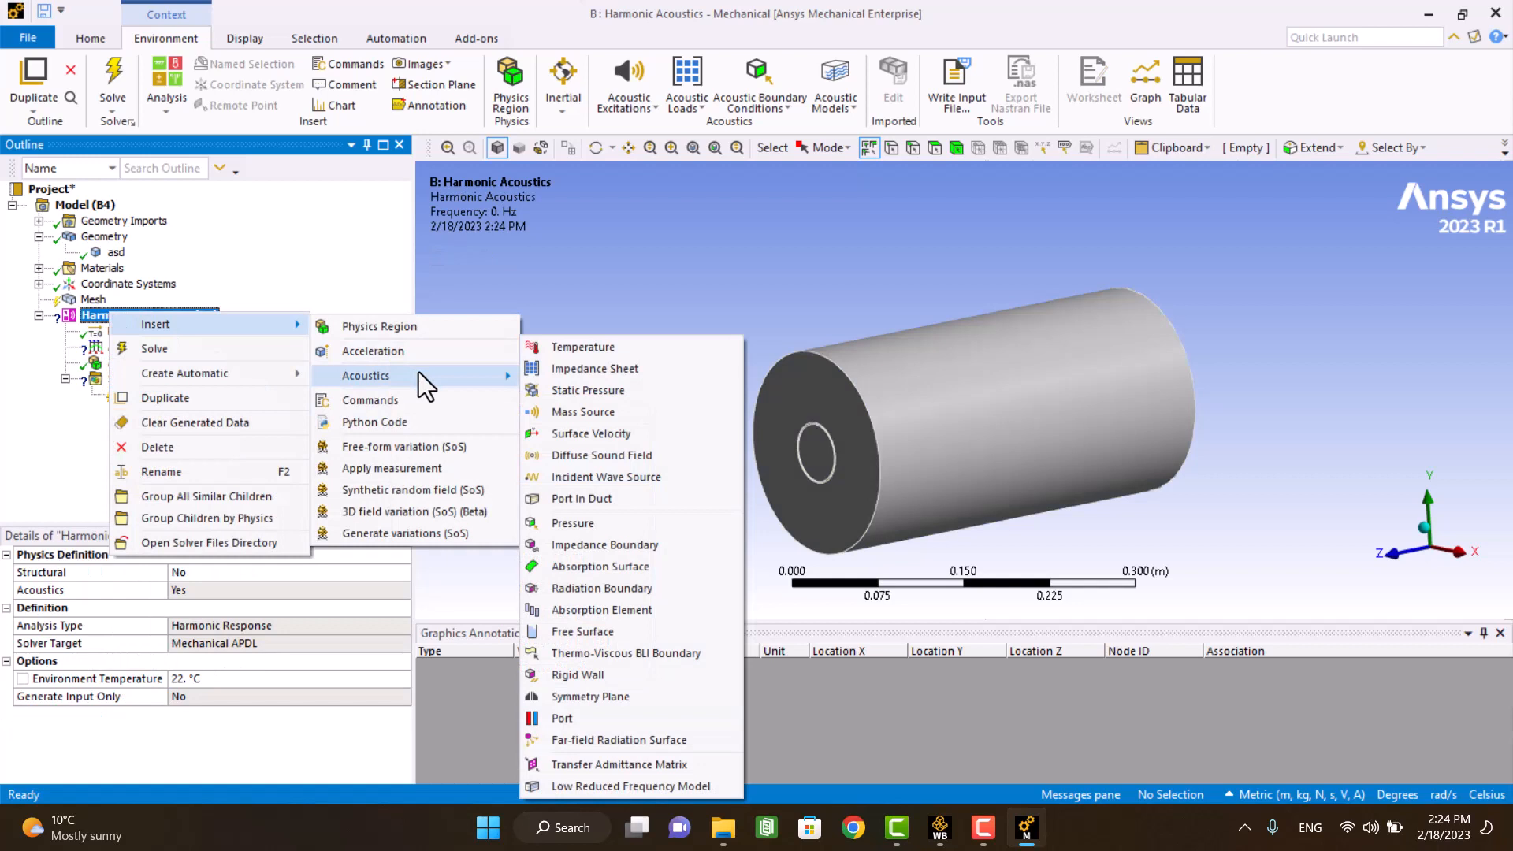
left_click(559, 719)
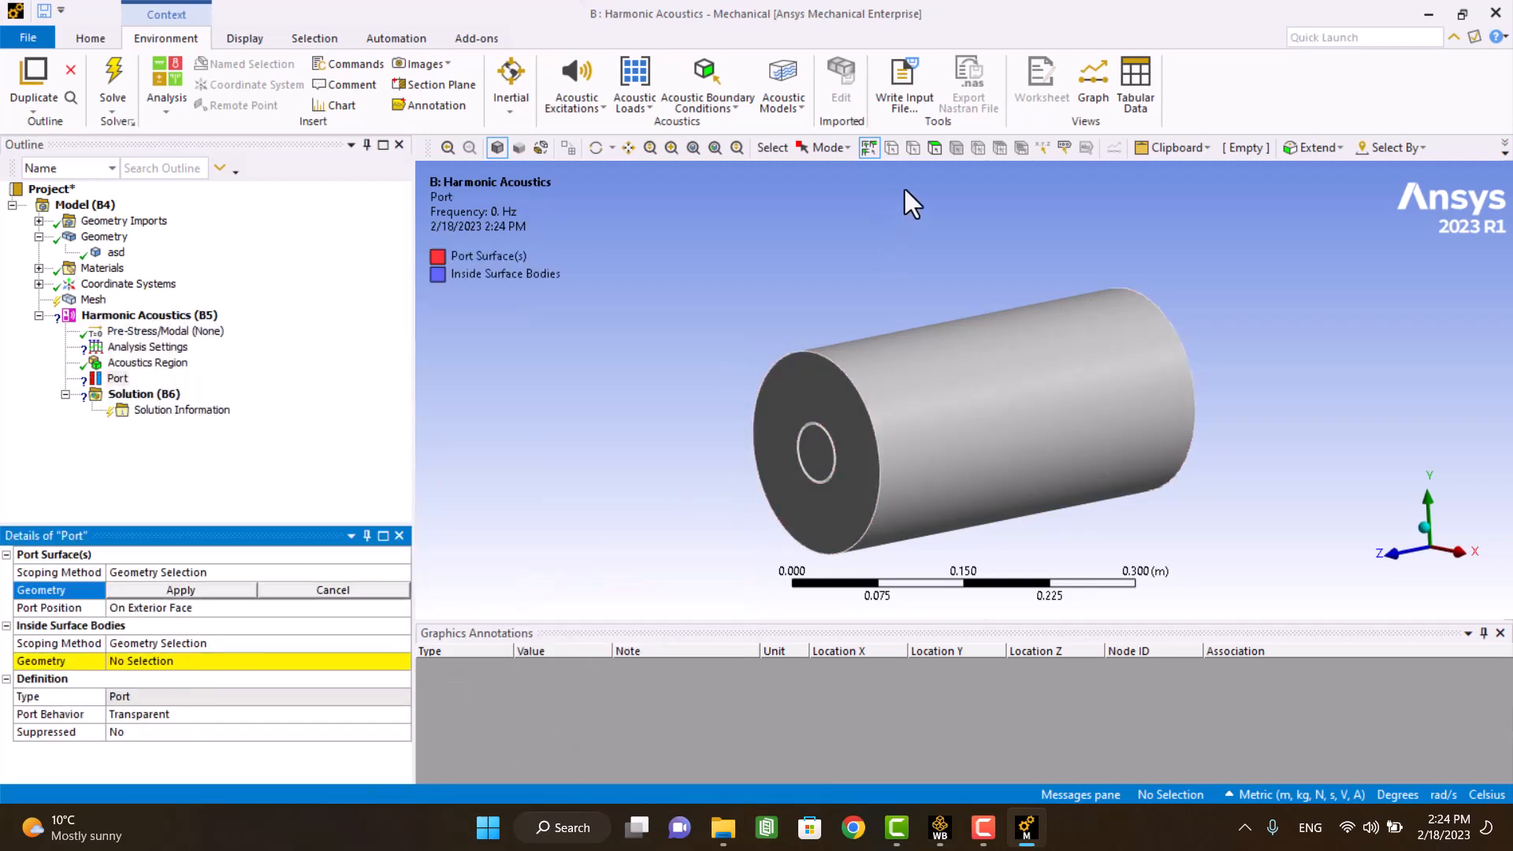
left_click(813, 453)
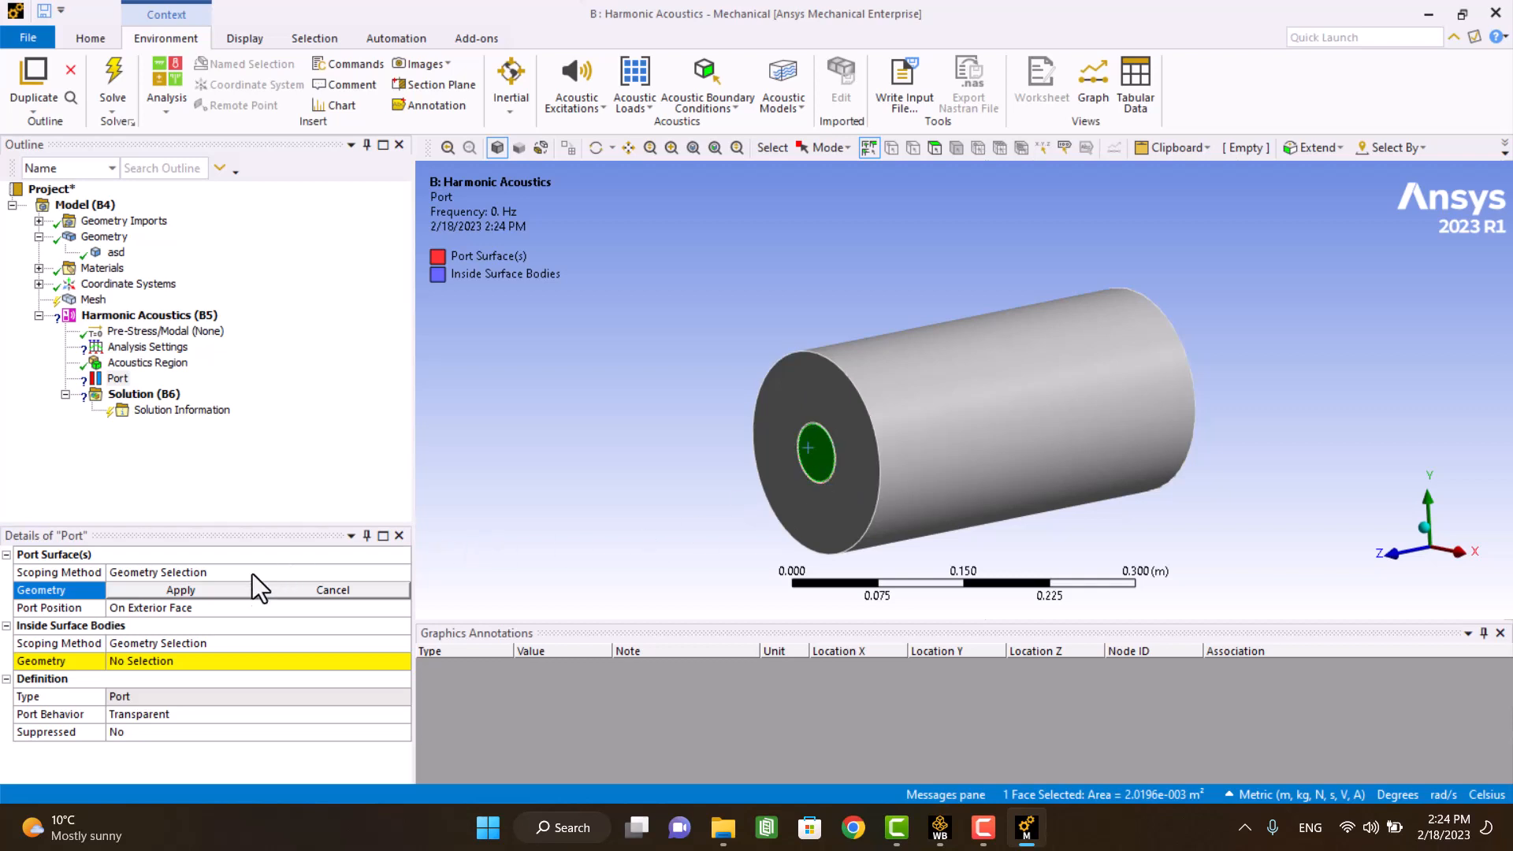
left_click(181, 590)
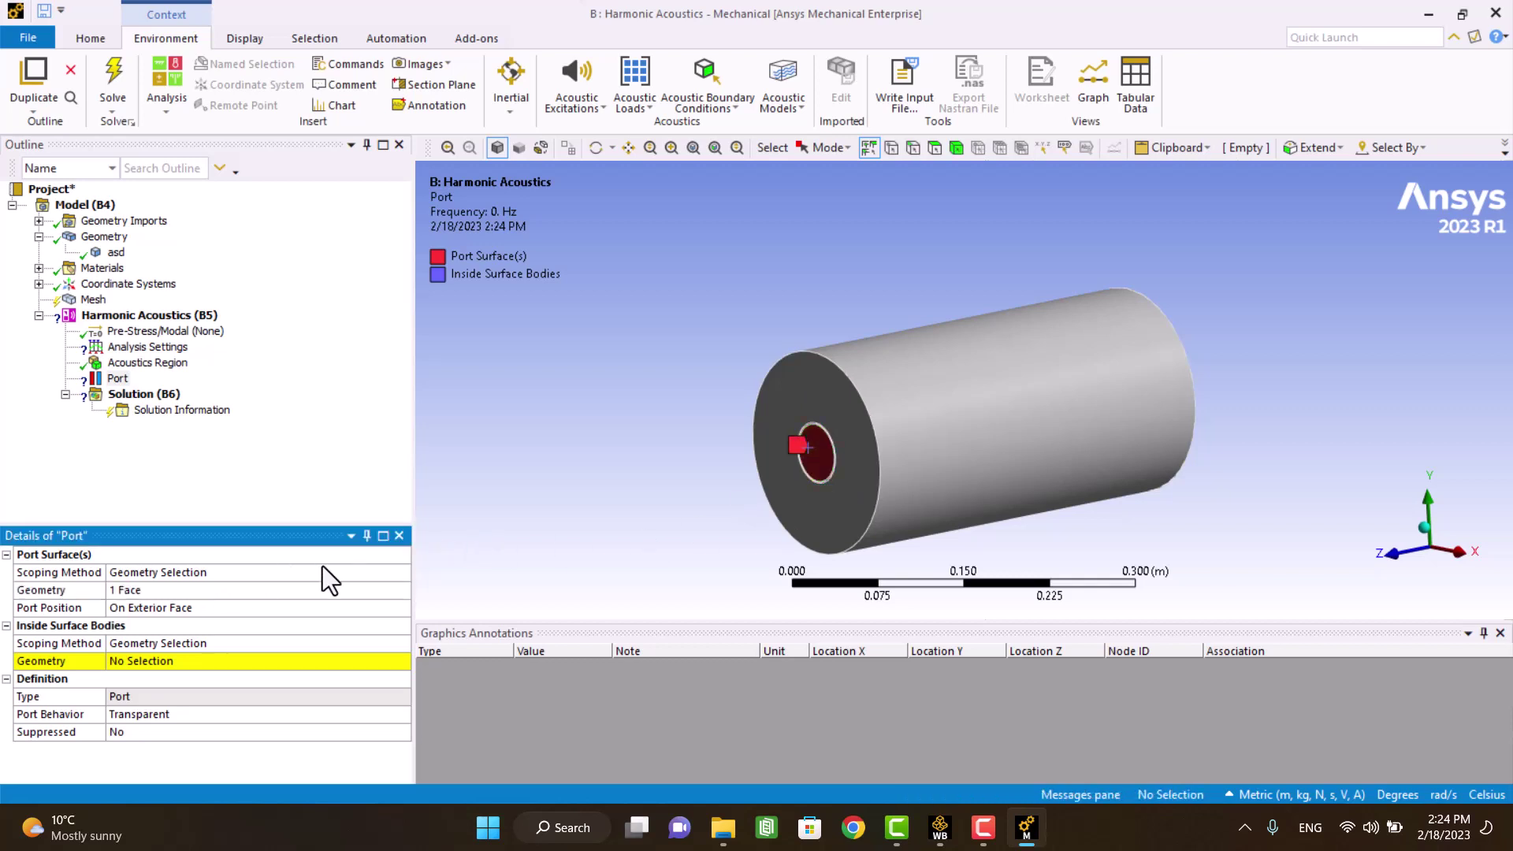
Step: Assign the whole cylinder body as the Port's Inside Surface Bodies
left_click(975, 456)
left_click(959, 146)
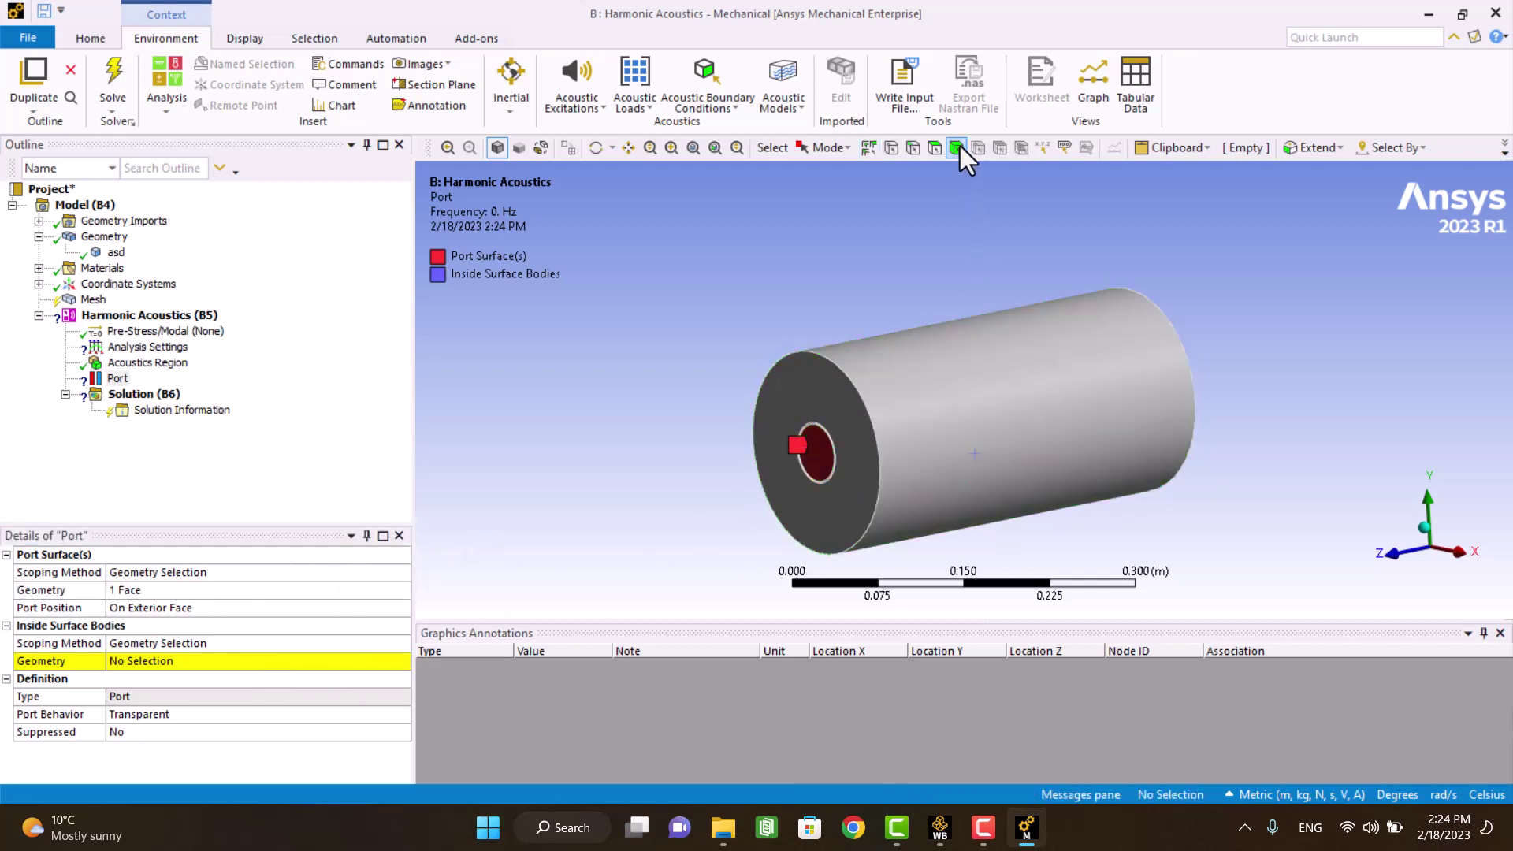
left_click(896, 395)
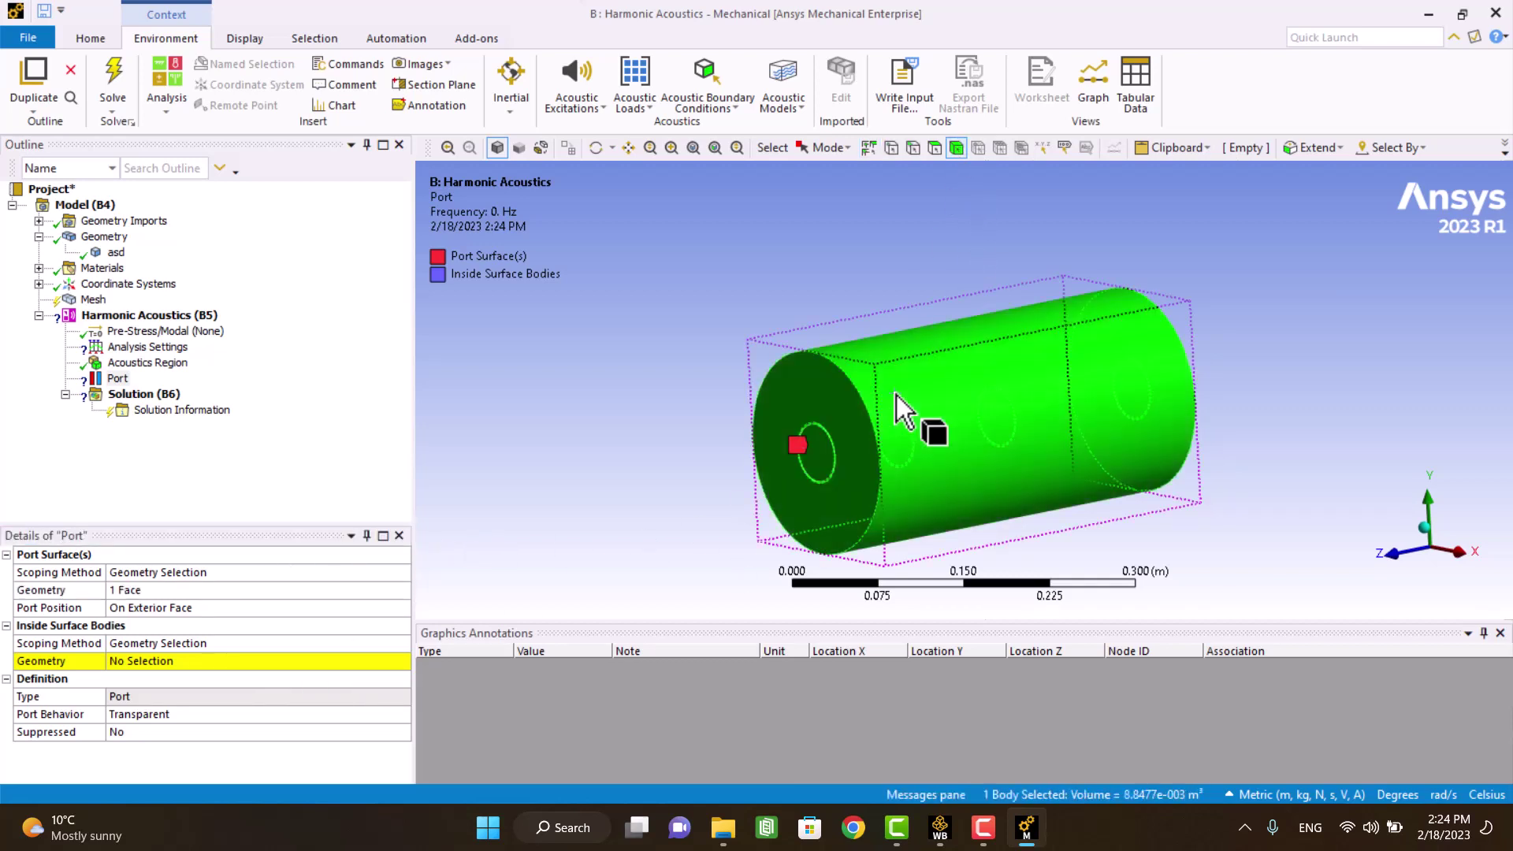
left_click(150, 659)
left_click(207, 660)
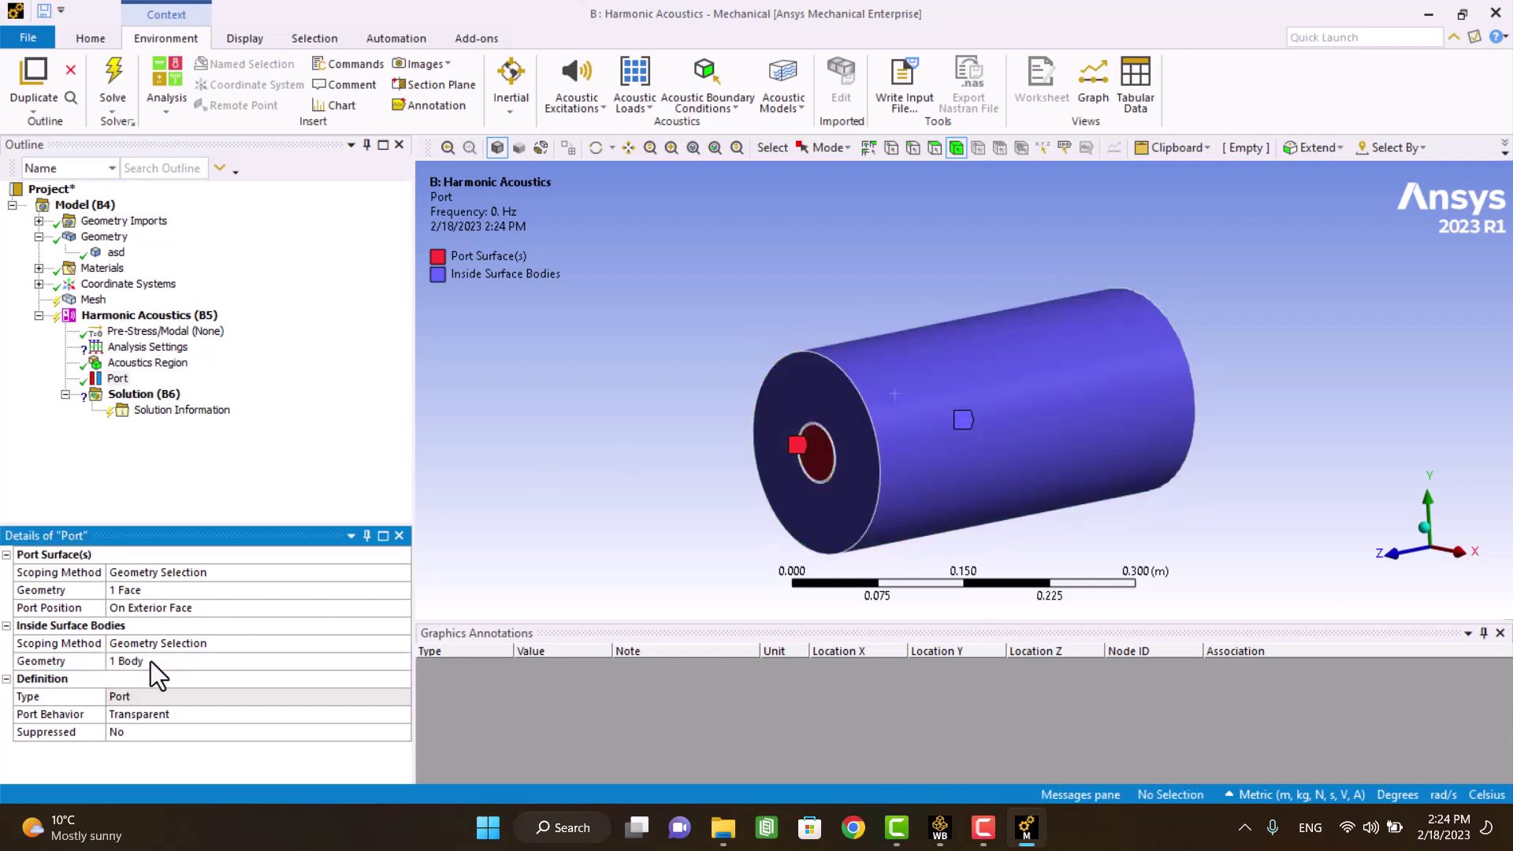
Step: Insert Port 2 with the circular face at the opposite end as its surface
left_click(166, 331)
right_click(148, 314)
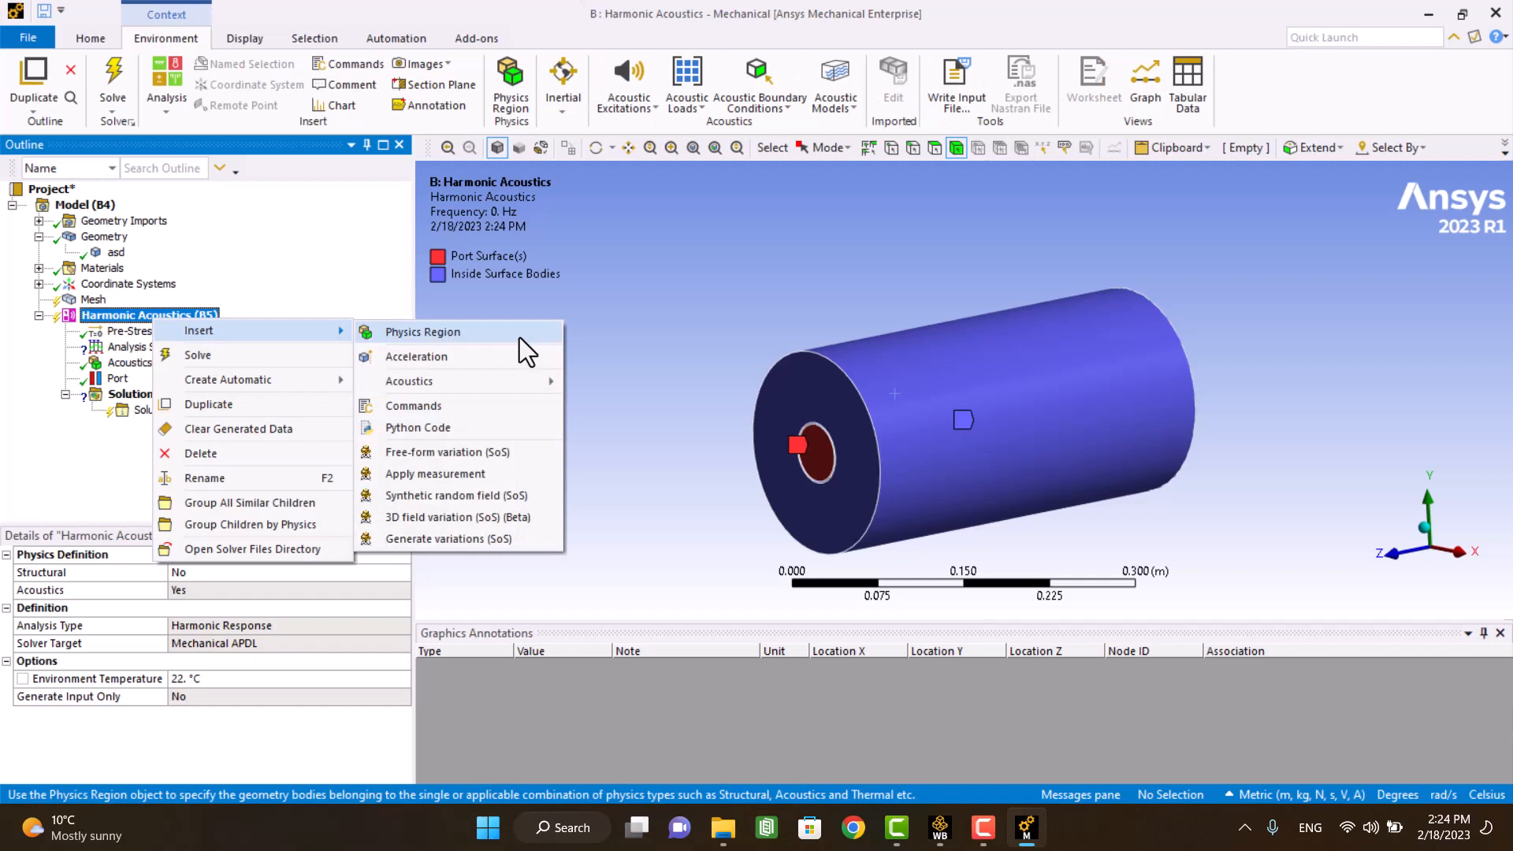
mouse_move(410, 381)
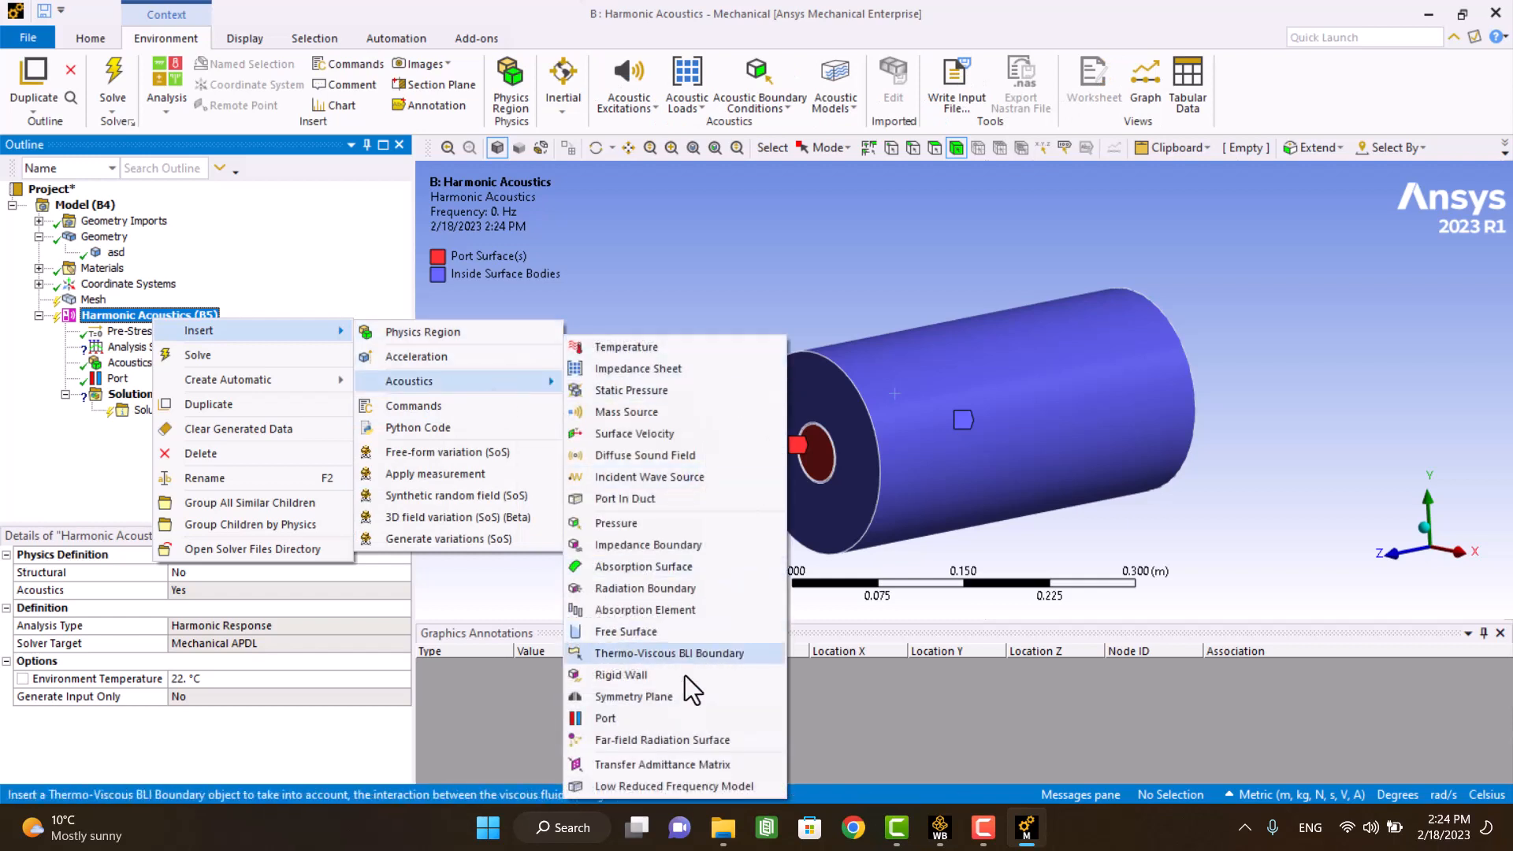
left_click(606, 717)
mouse_move(1172, 394)
middle_mouse_down()
mouse_move(1046, 408)
mouse_move(1083, 424)
middle_mouse_up()
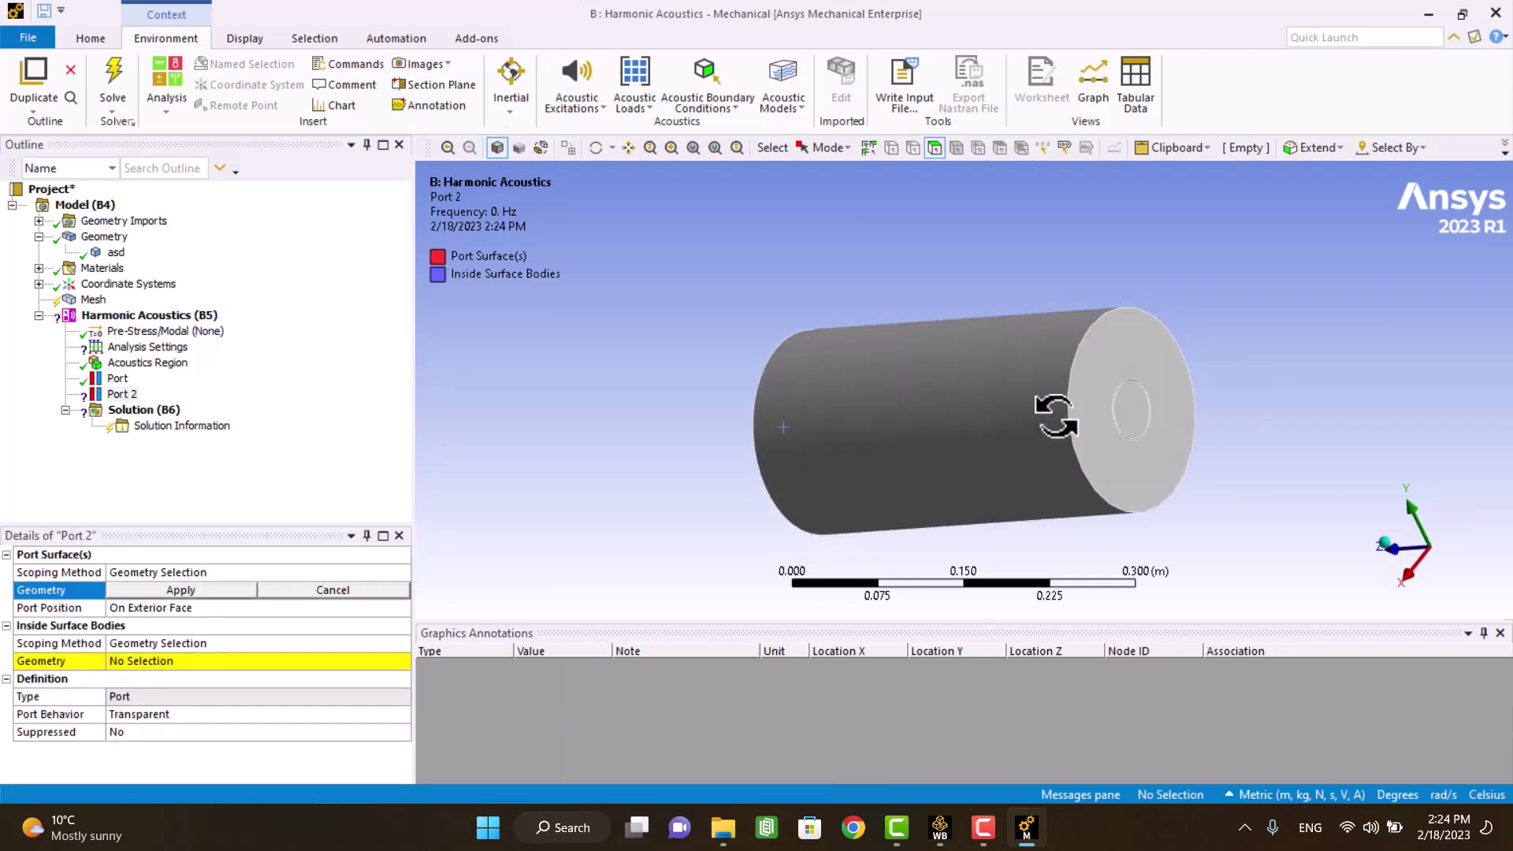
left_click(1153, 418)
left_click(178, 590)
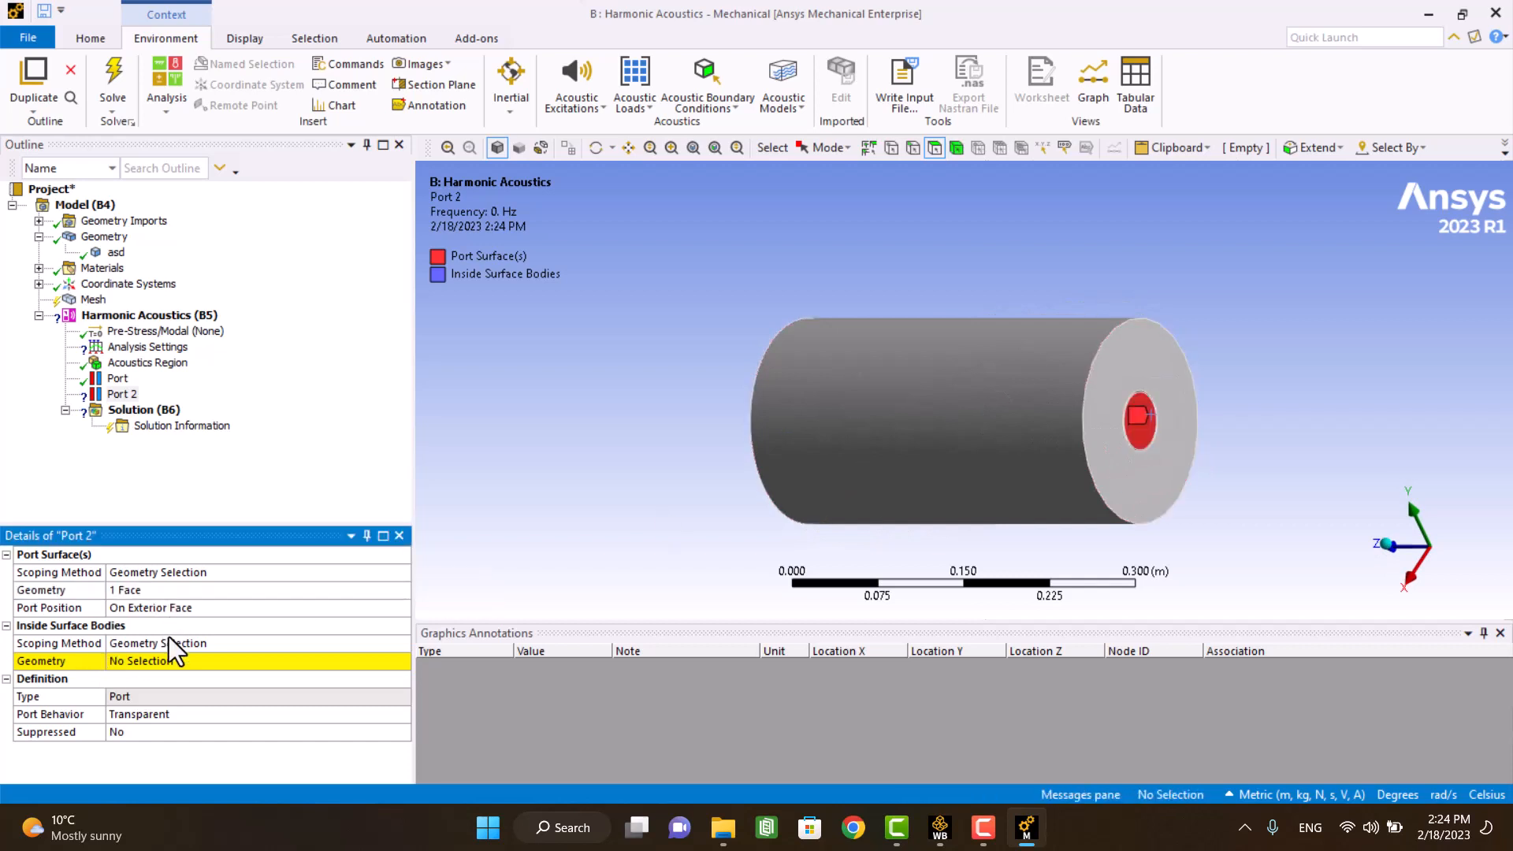
Step: Assign the cylinder body as Port 2's Inside Surface Bodies
left_click(168, 660)
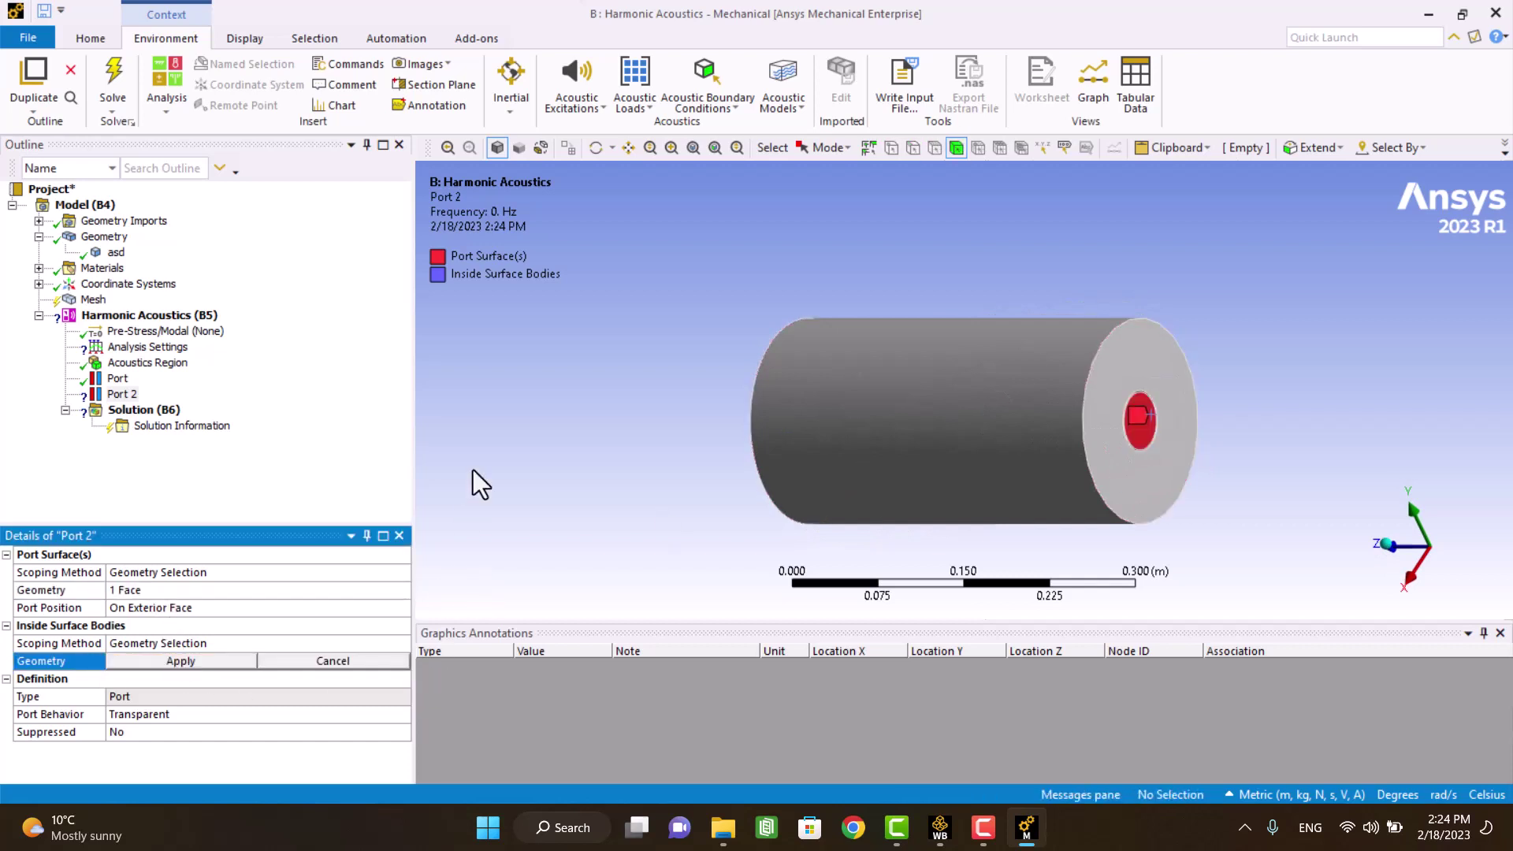
left_click(985, 356)
left_click(226, 660)
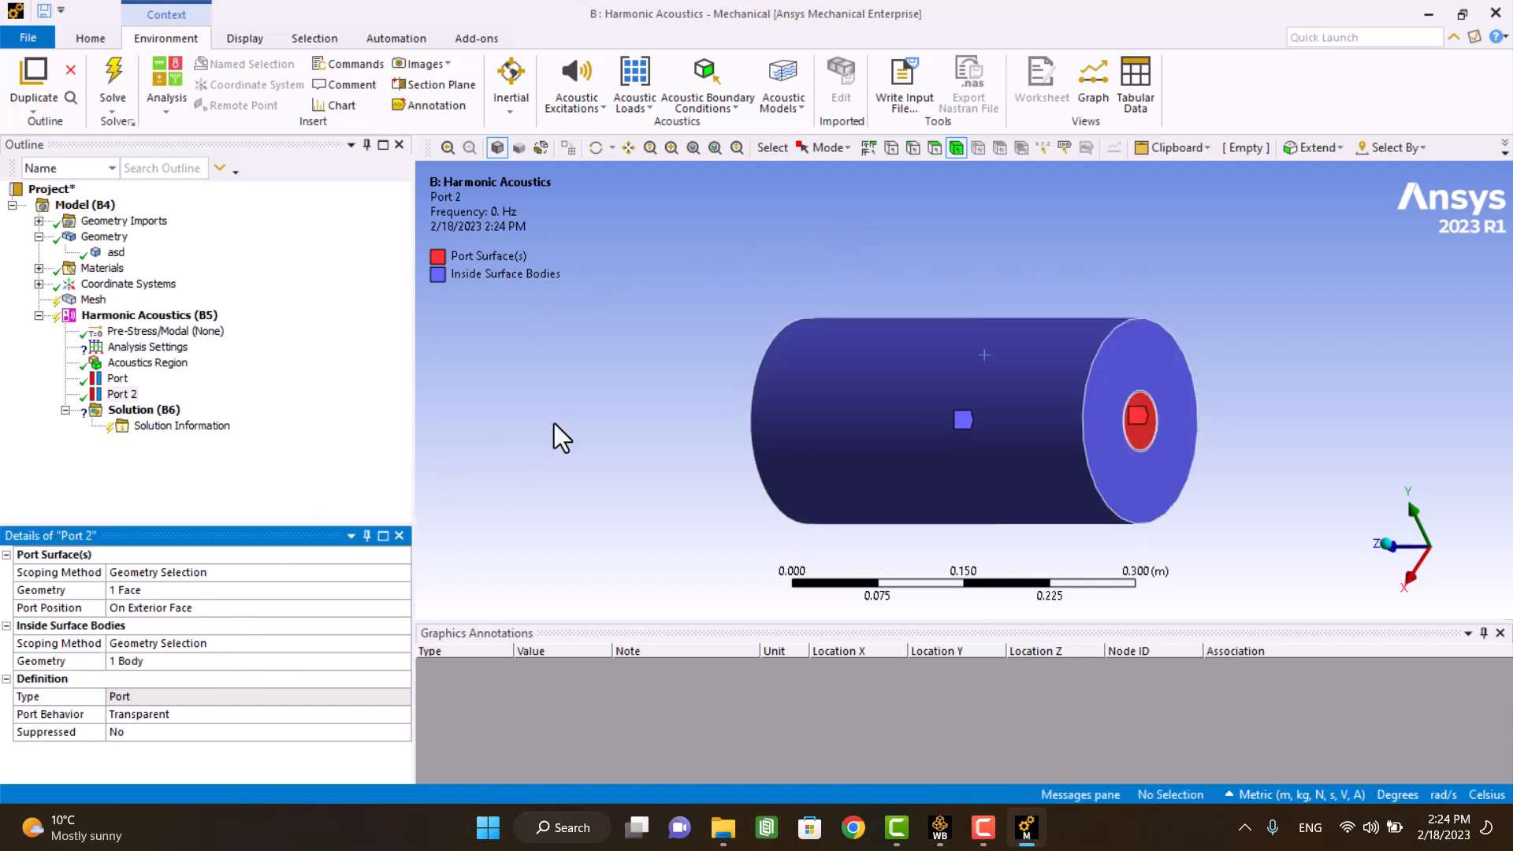
middle_click_drag(579, 378, 725, 386)
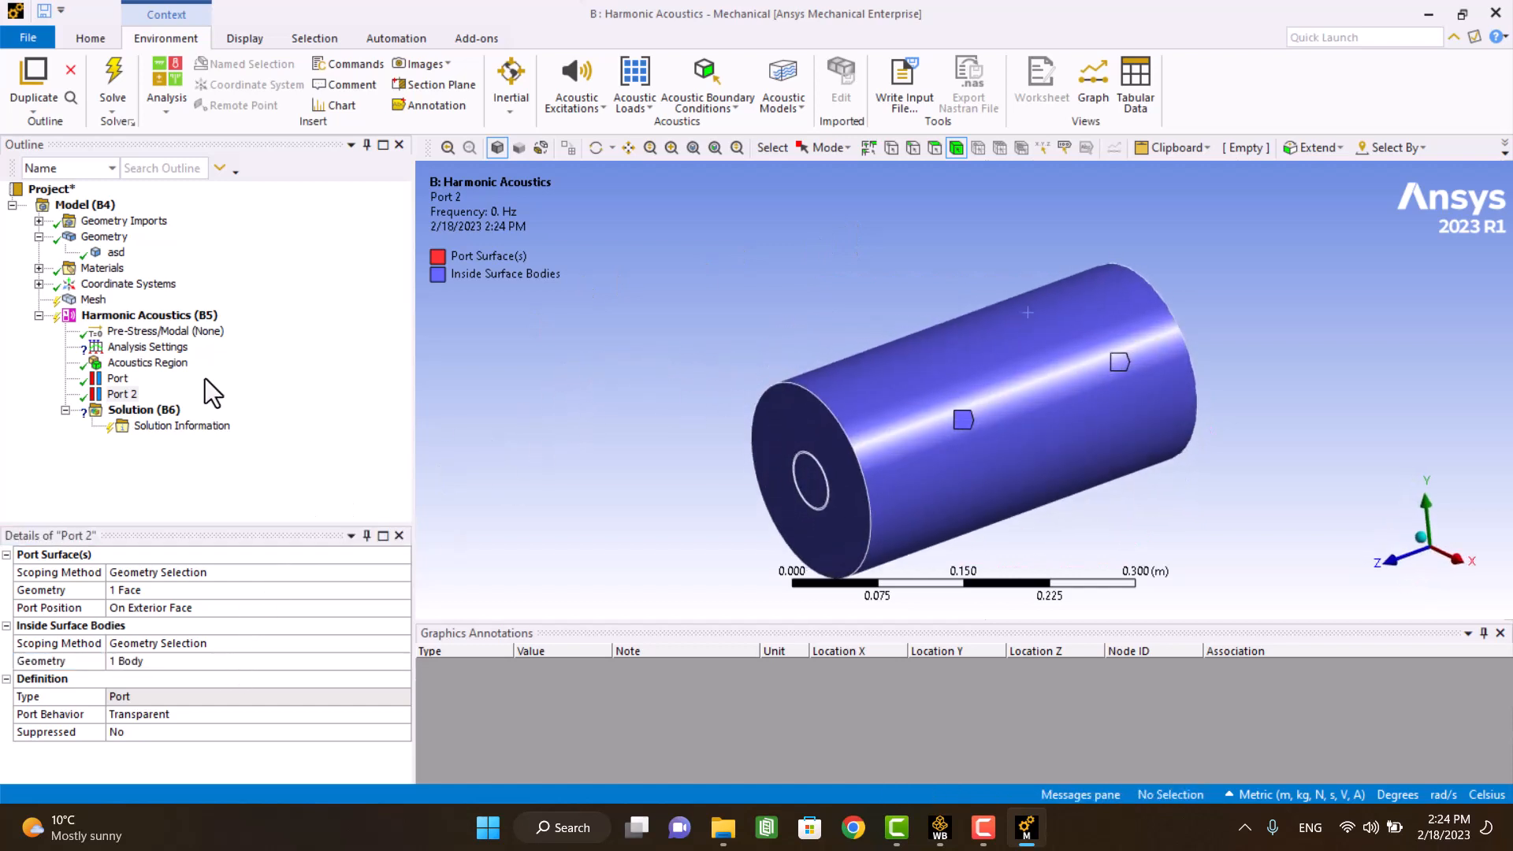
Step: Insert a Port In Duct excitation on Port and set its pressure amplitude to 1 Pa
right_click(150, 317)
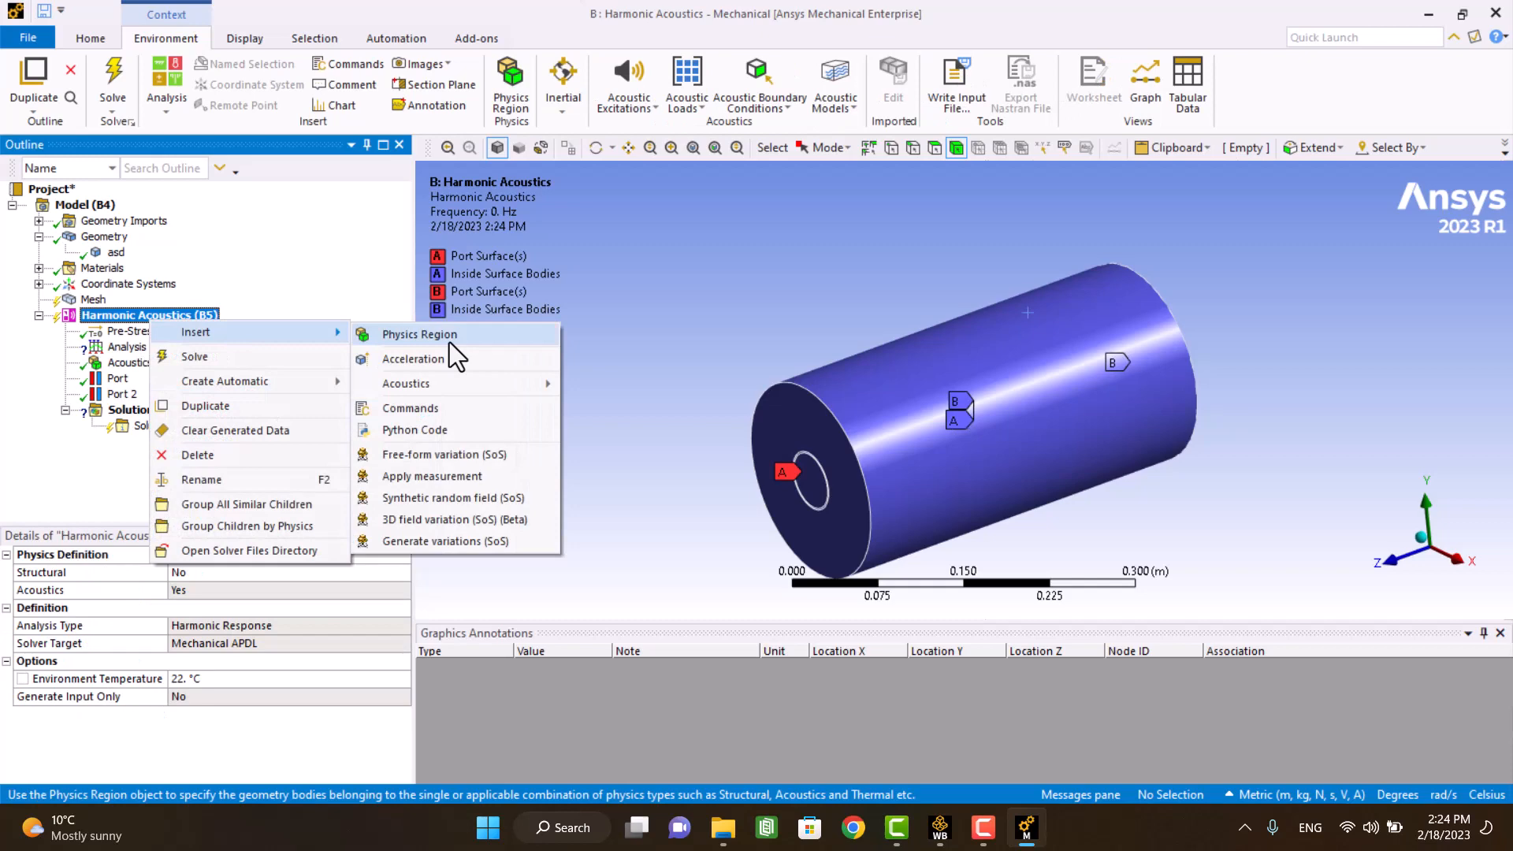
mouse_move(449, 384)
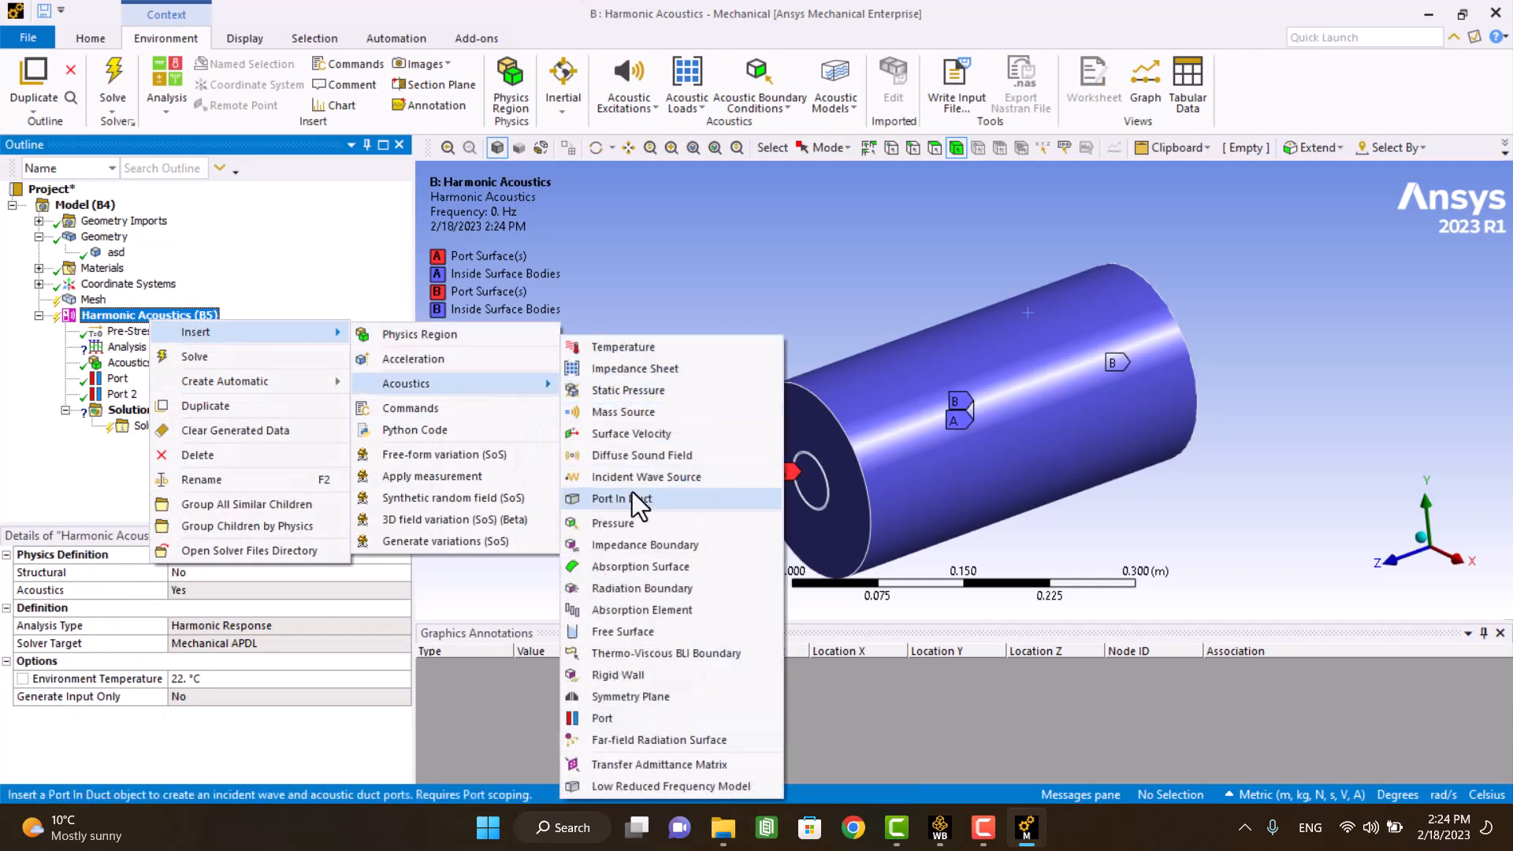
left_click(710, 497)
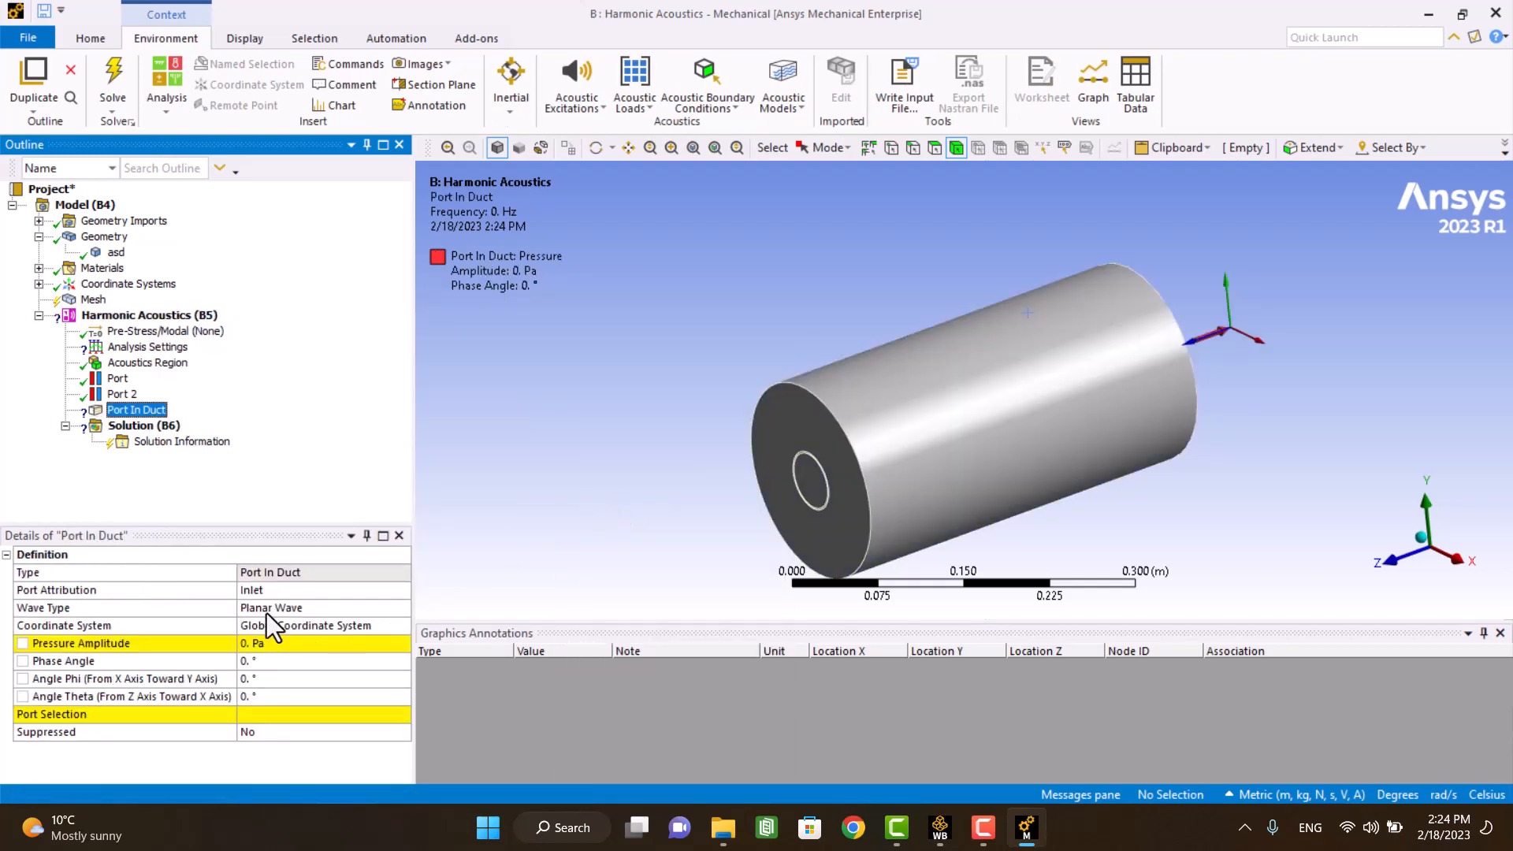
left_click(302, 714)
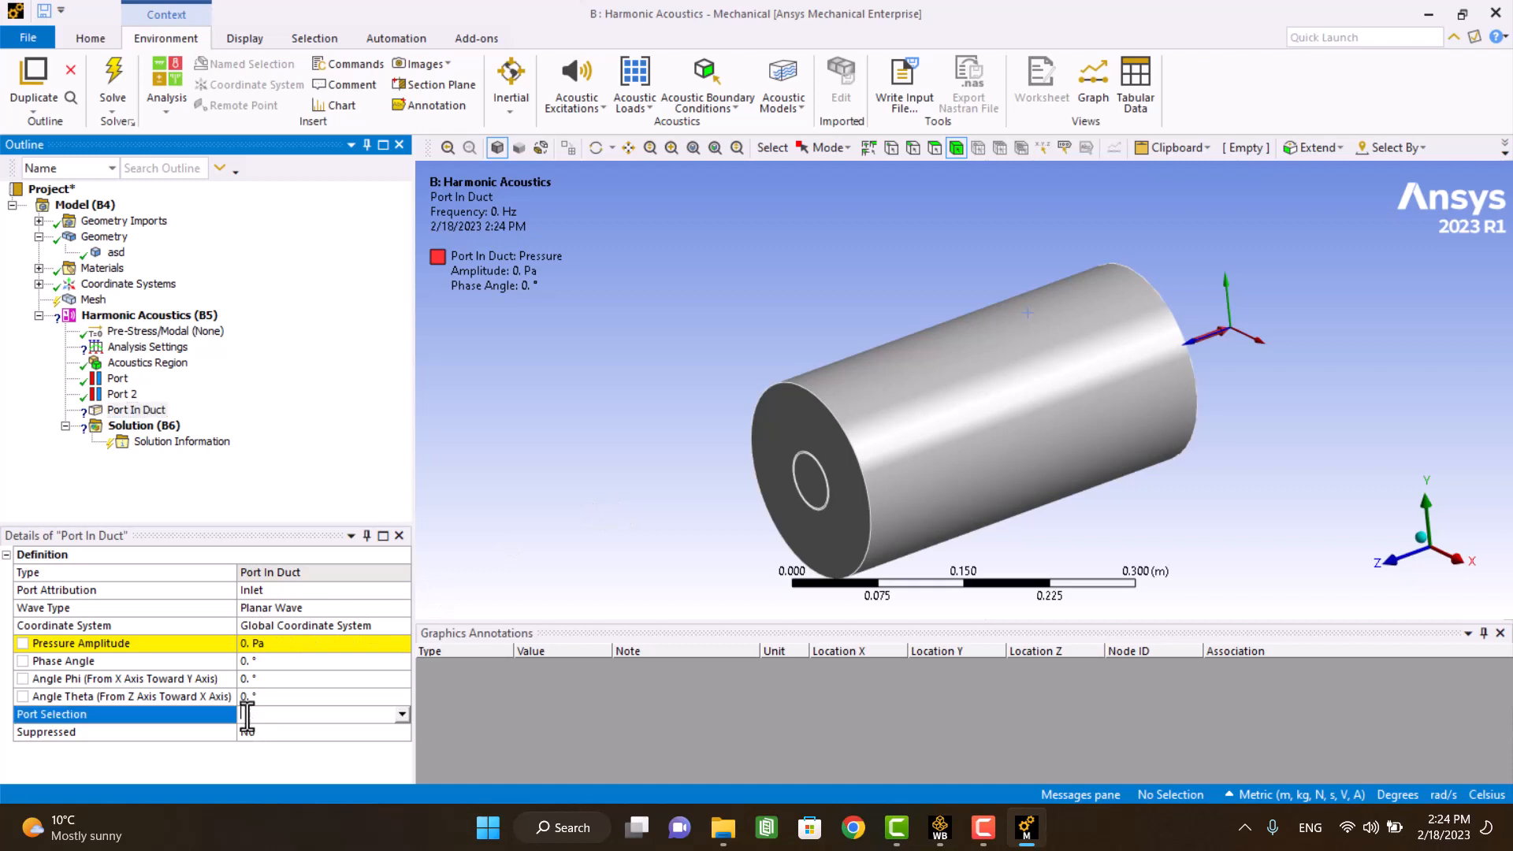
left_click(403, 713)
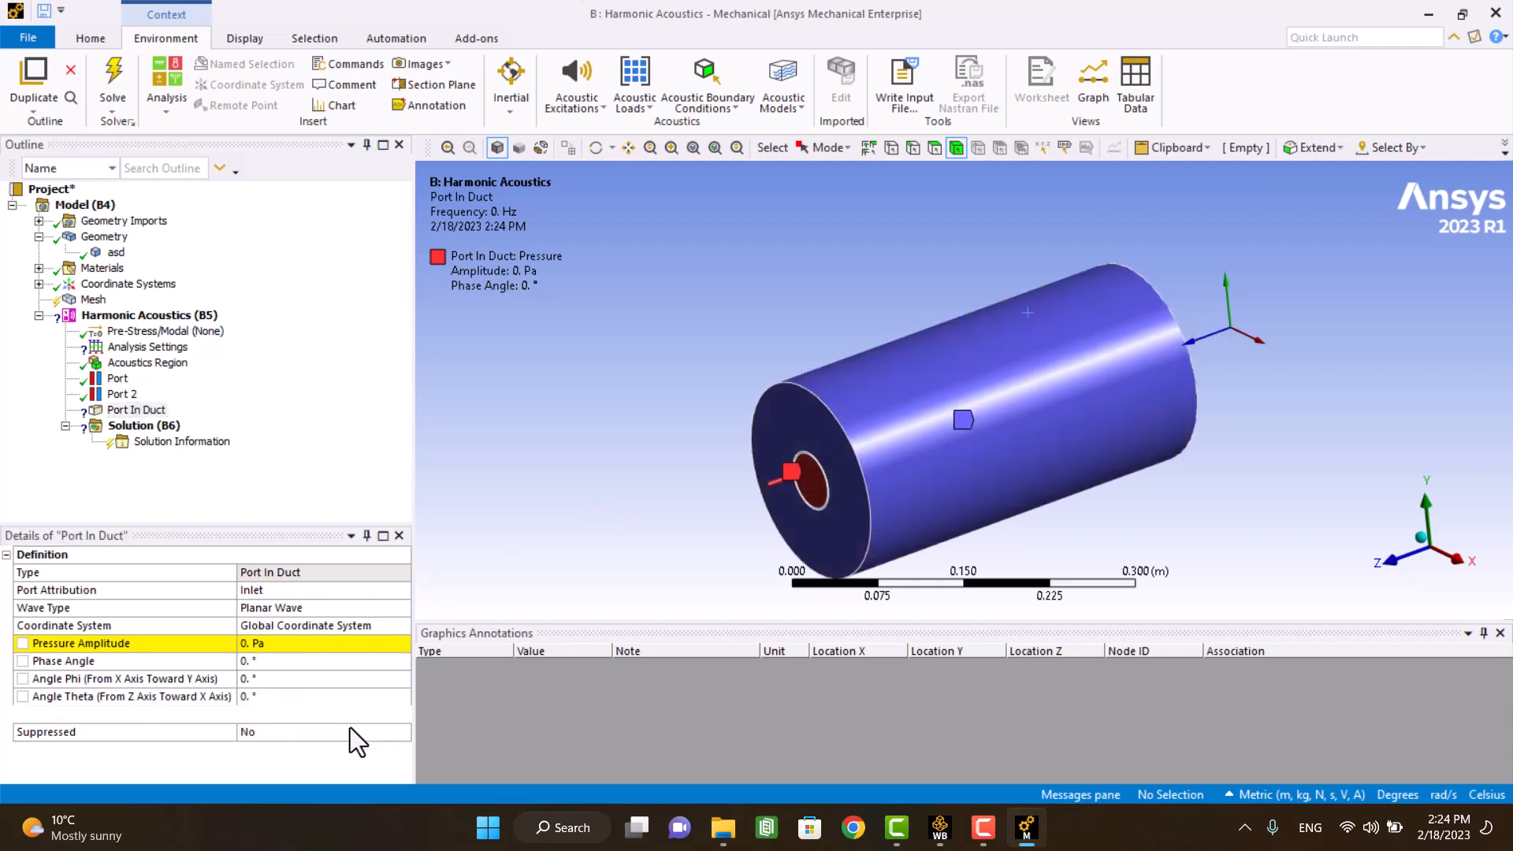
left_click(337, 715)
left_click(271, 644)
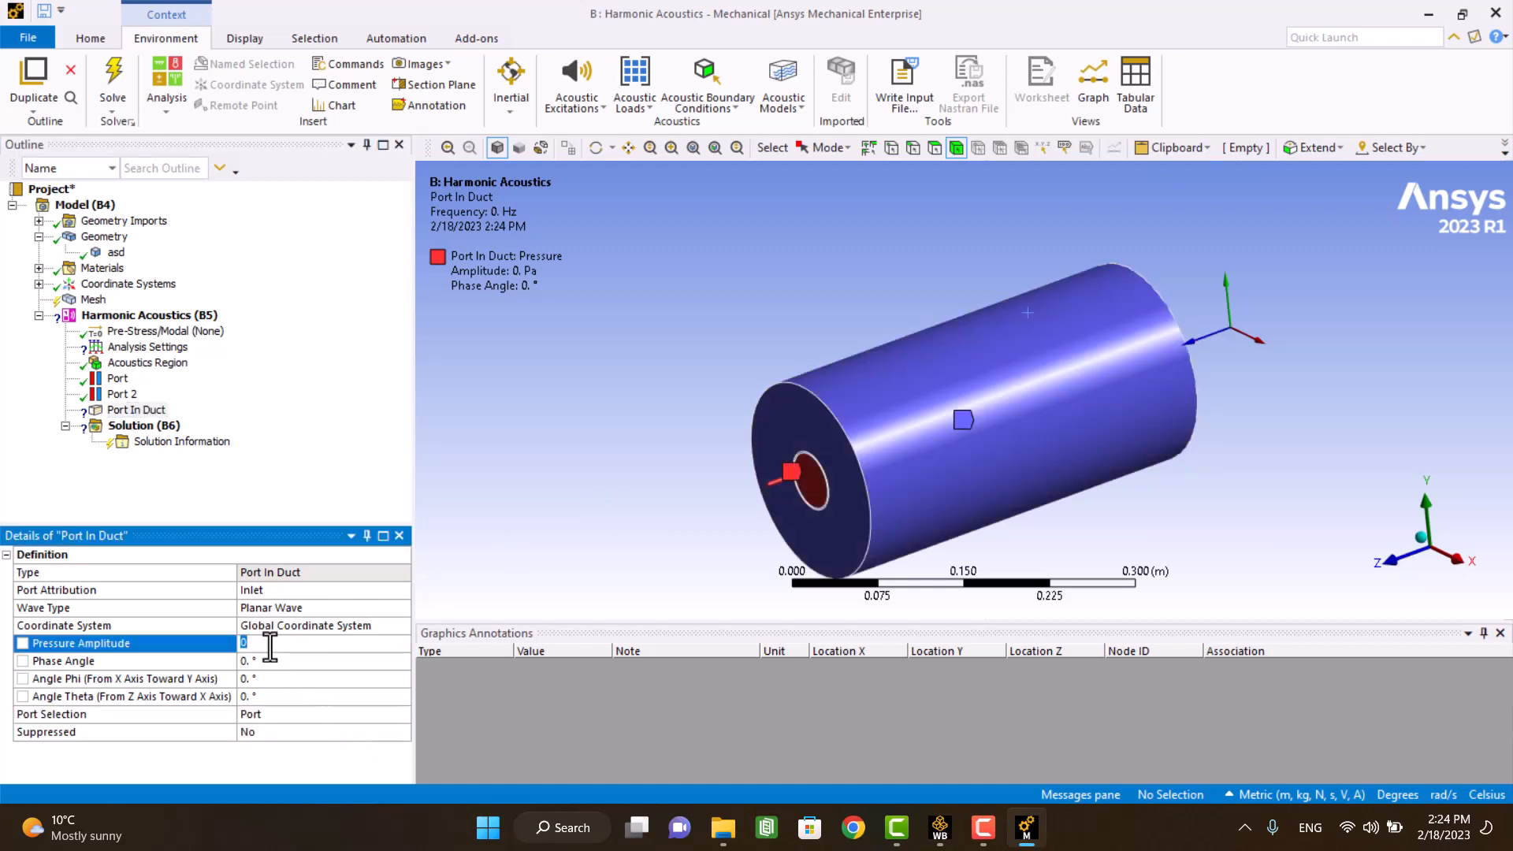
type("1. Pa")
scroll(768, 496, "up", 1)
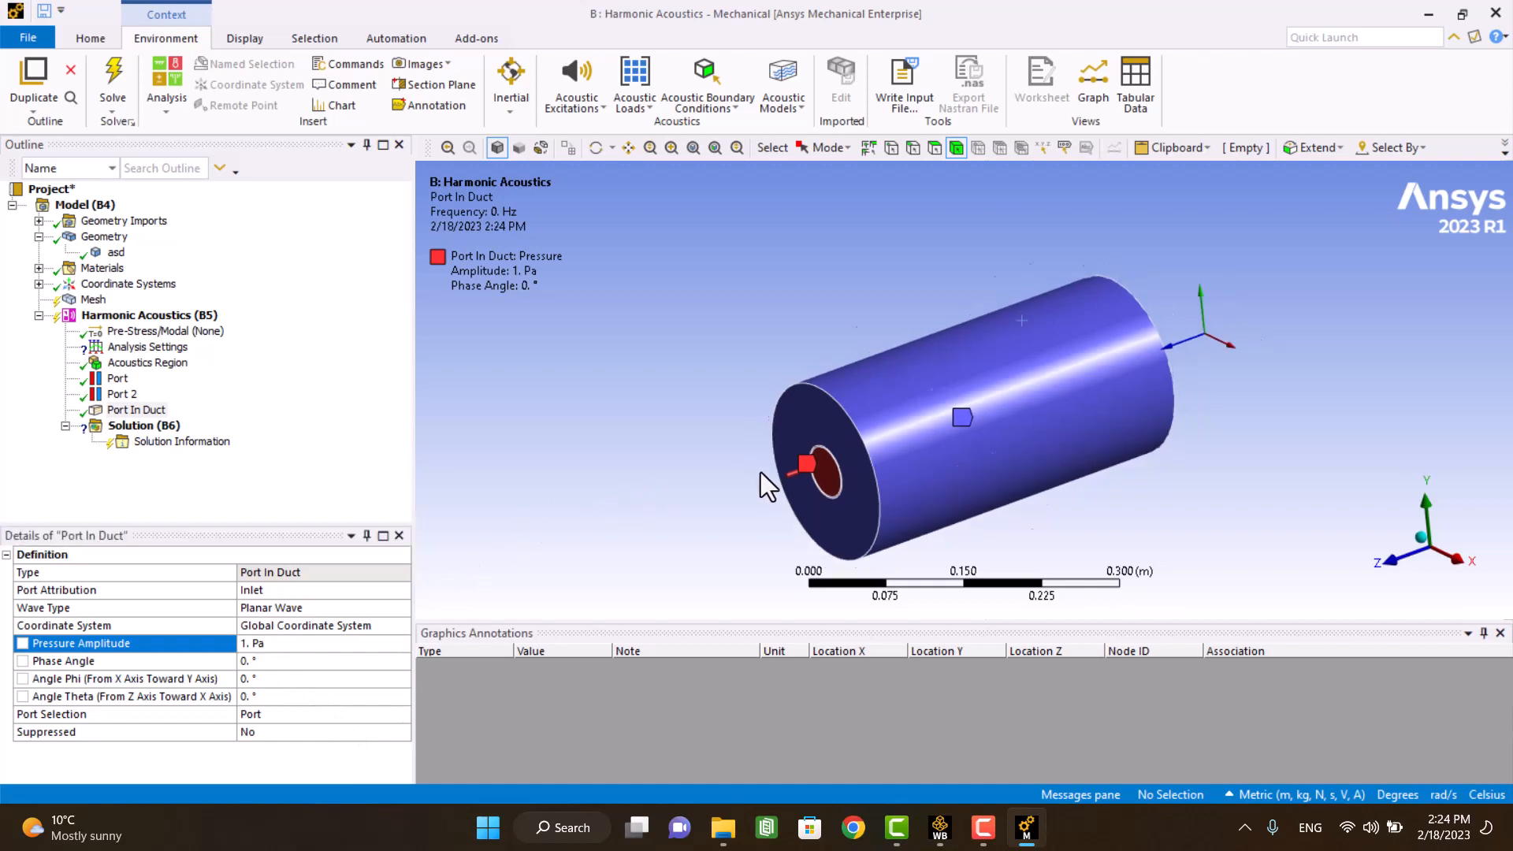
scroll(868, 479, "up", 1)
scroll(869, 479, "up", 1)
scroll(756, 509, "up", 1)
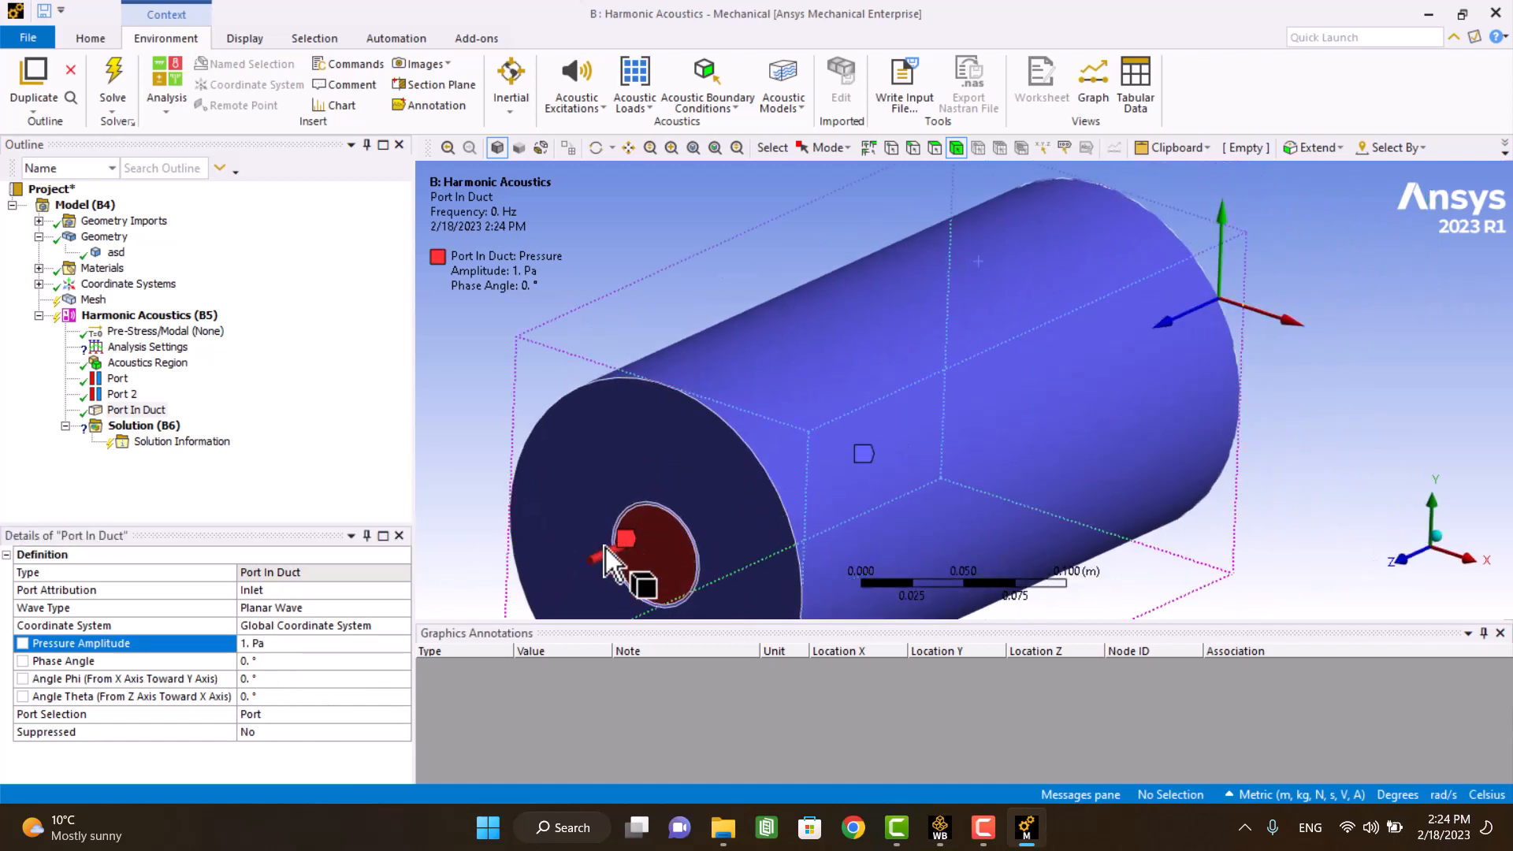
Step: Insert Port In Duct 2 under Harmonic Acoustics as an Outlet attributed to Port 2
left_click(148, 314)
right_click(148, 315)
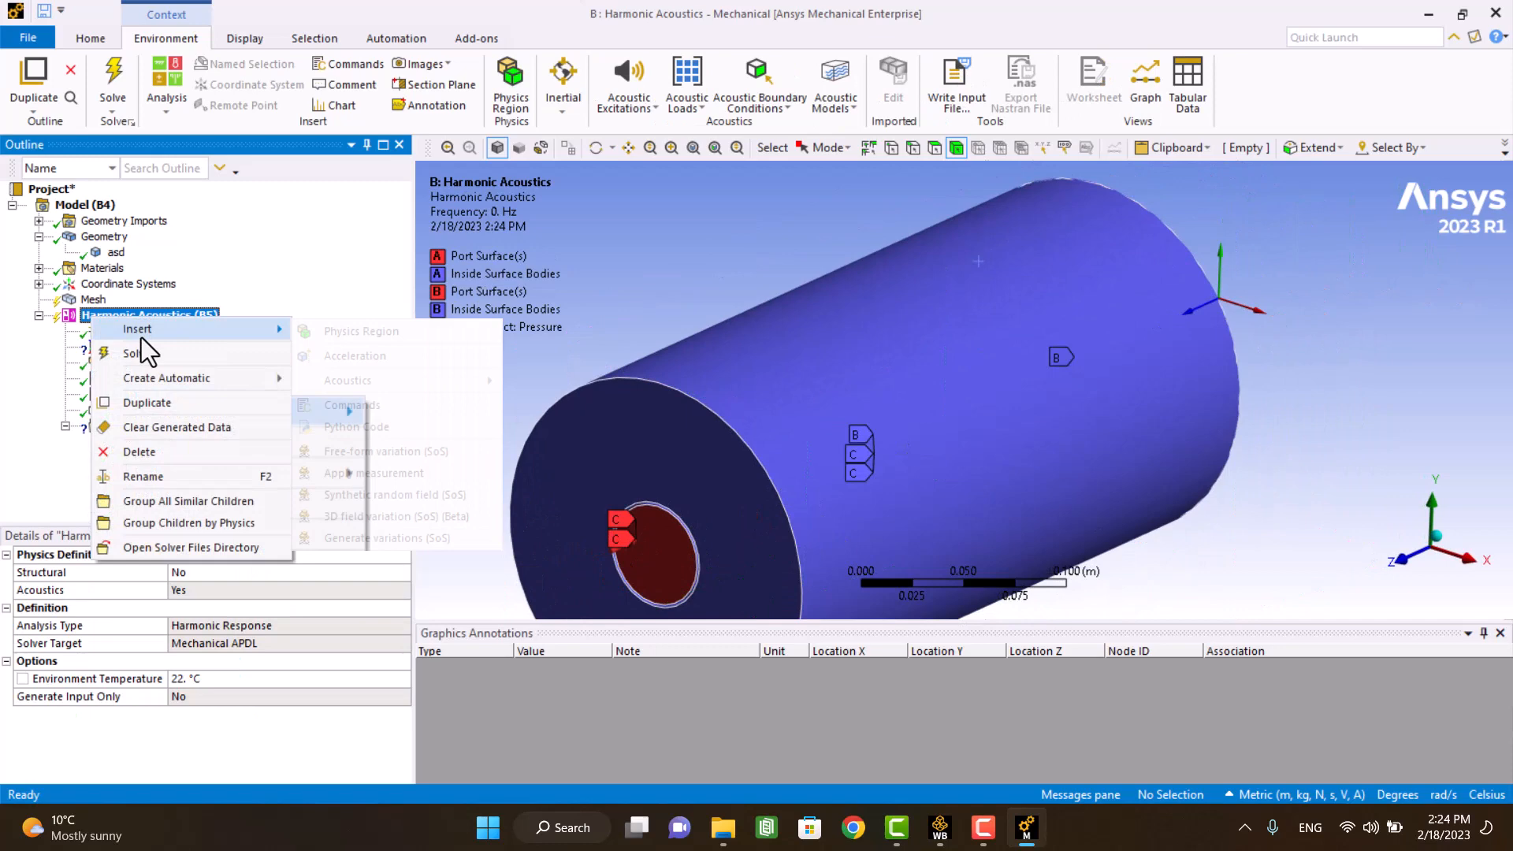
mouse_move(348, 380)
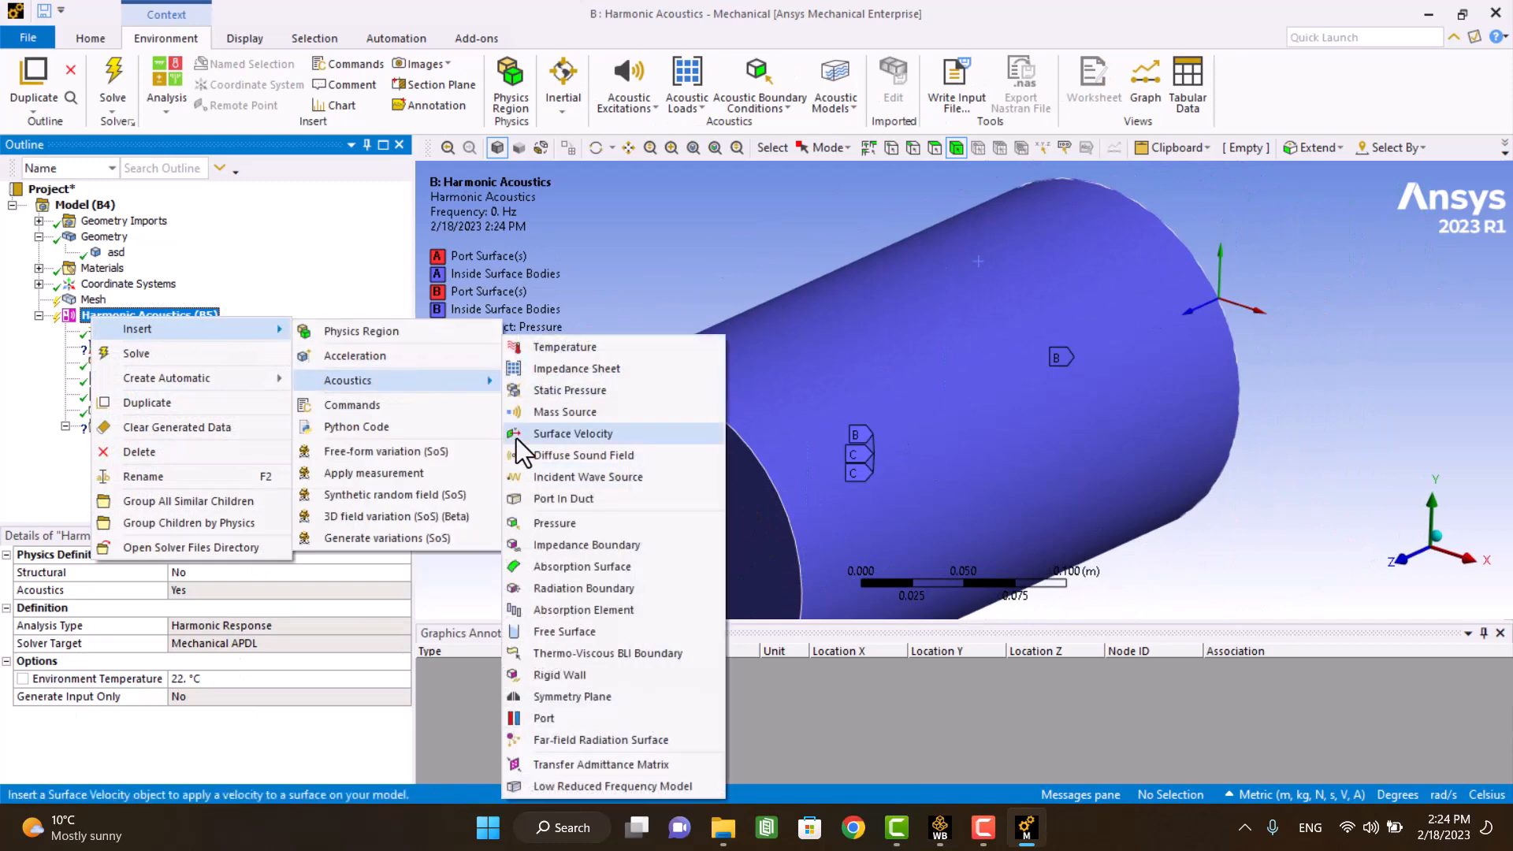
left_click(563, 498)
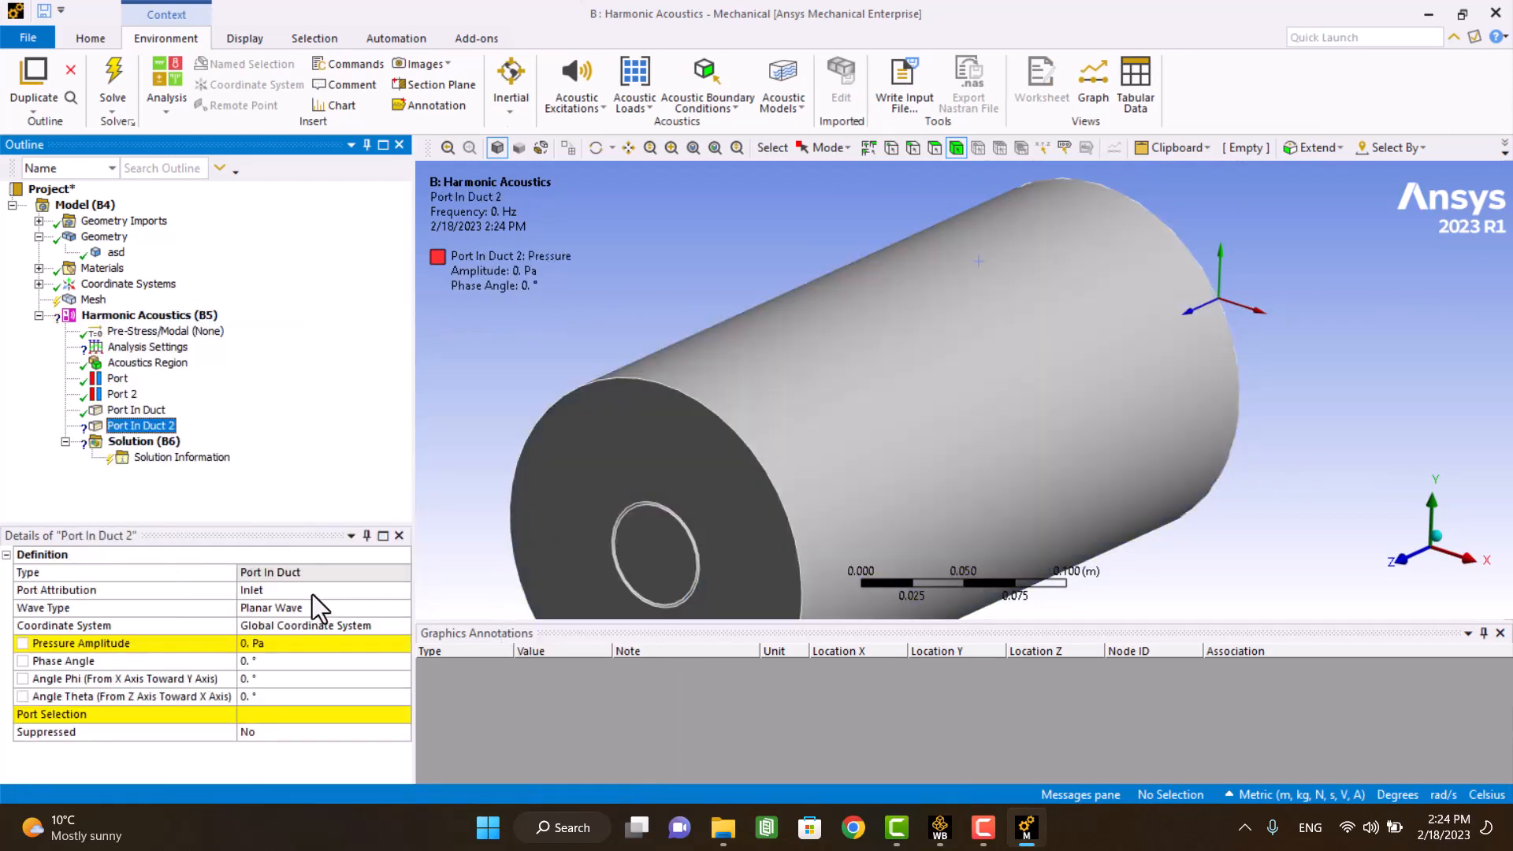
left_click(319, 591)
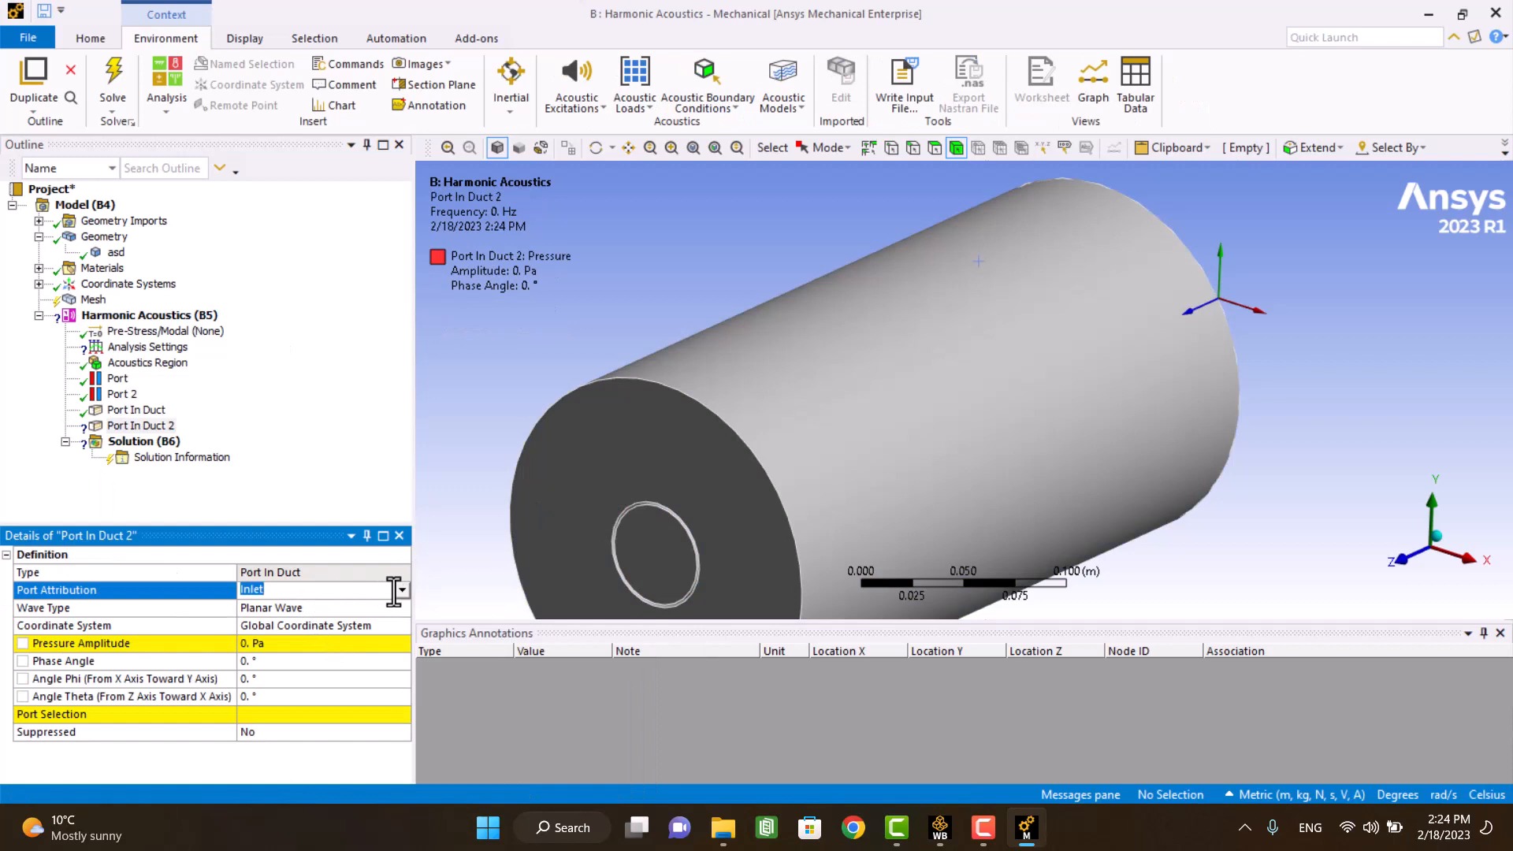
left_click(404, 591)
left_click(263, 619)
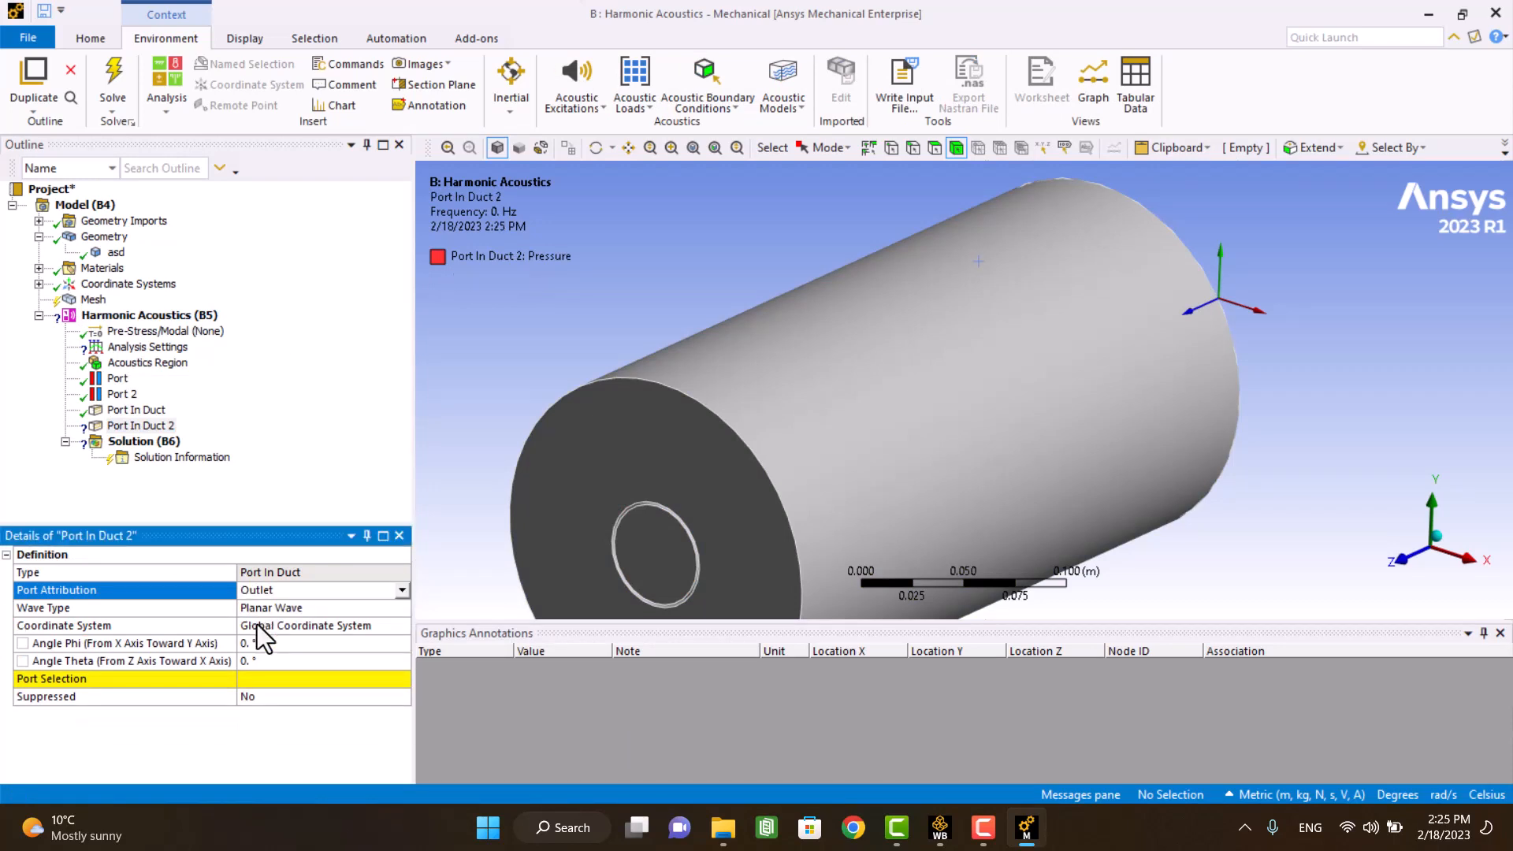
left_click(364, 678)
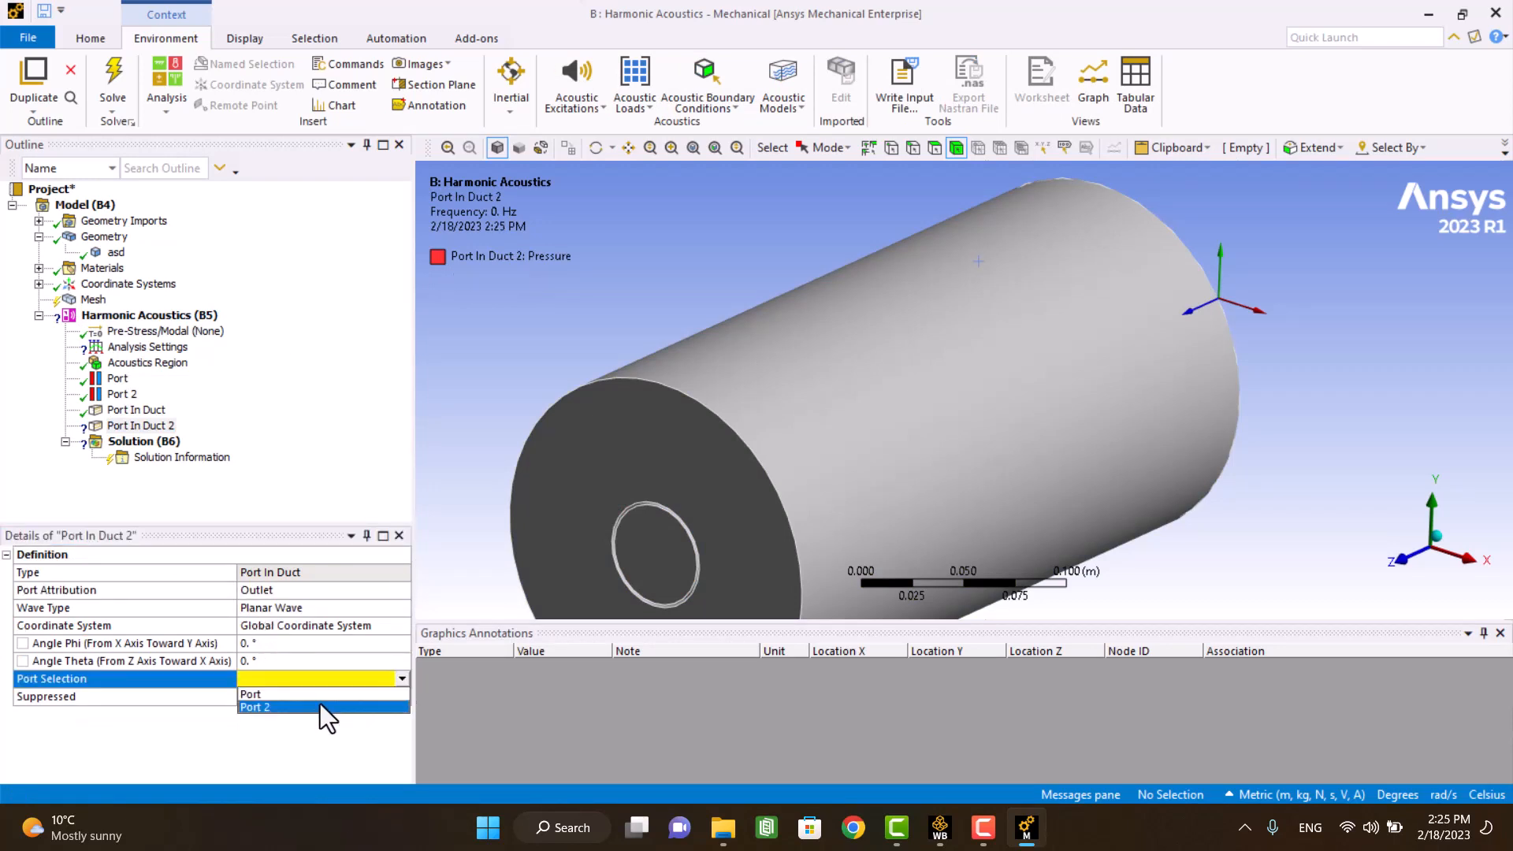
left_click(320, 707)
scroll(656, 335, "up", 2)
scroll(655, 336, "down", 5)
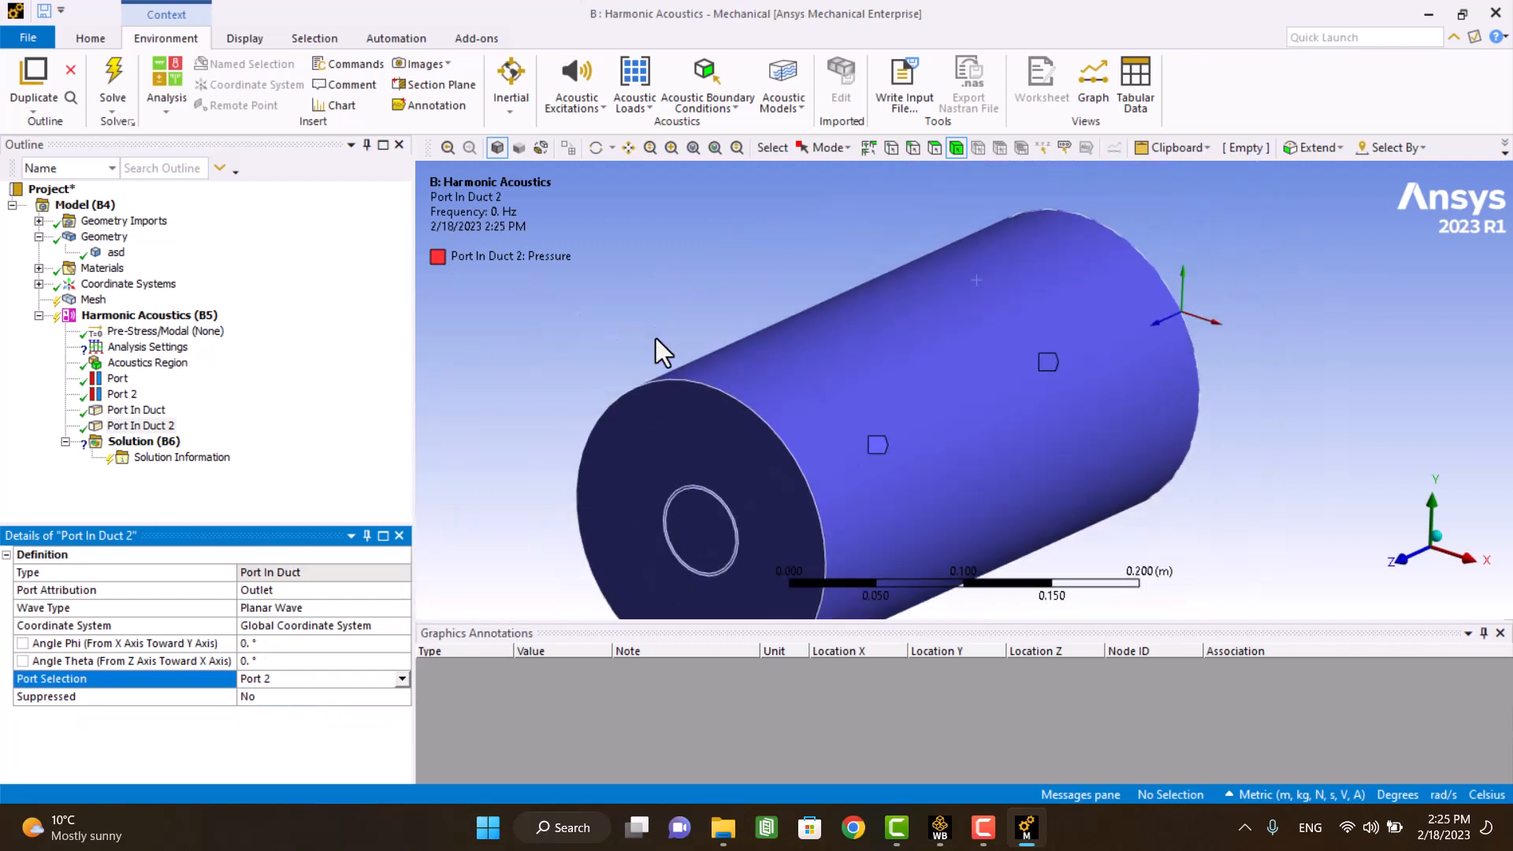
mouse_move(556, 324)
middle_mouse_down()
mouse_move(468, 336)
mouse_move(481, 371)
middle_mouse_up()
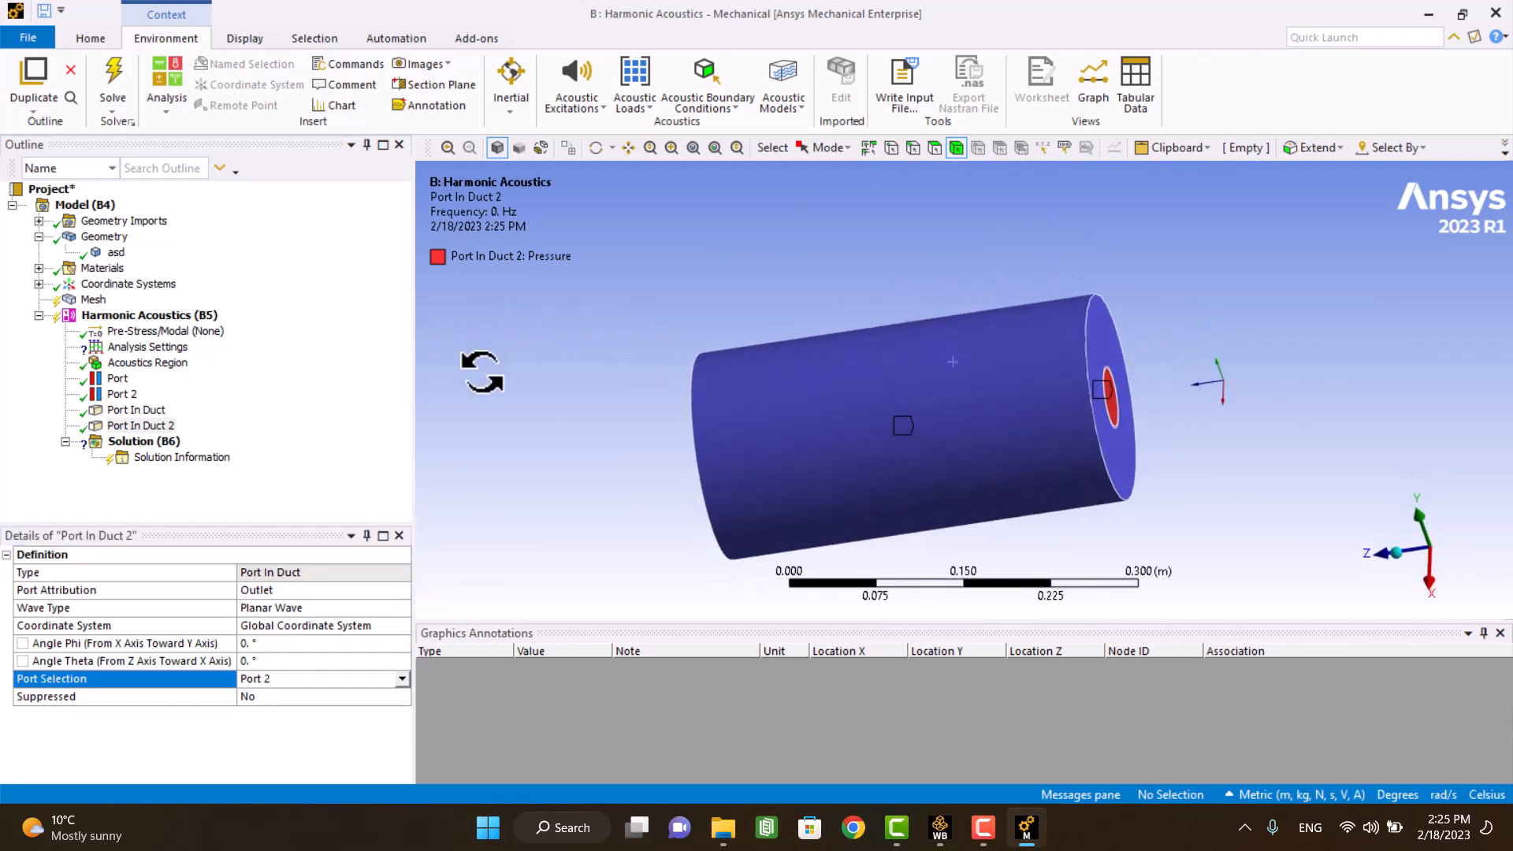
Step: Set Analysis Settings to sweep 0–1500 Hz with 50 solution intervals
left_click(148, 347)
left_click(177, 644)
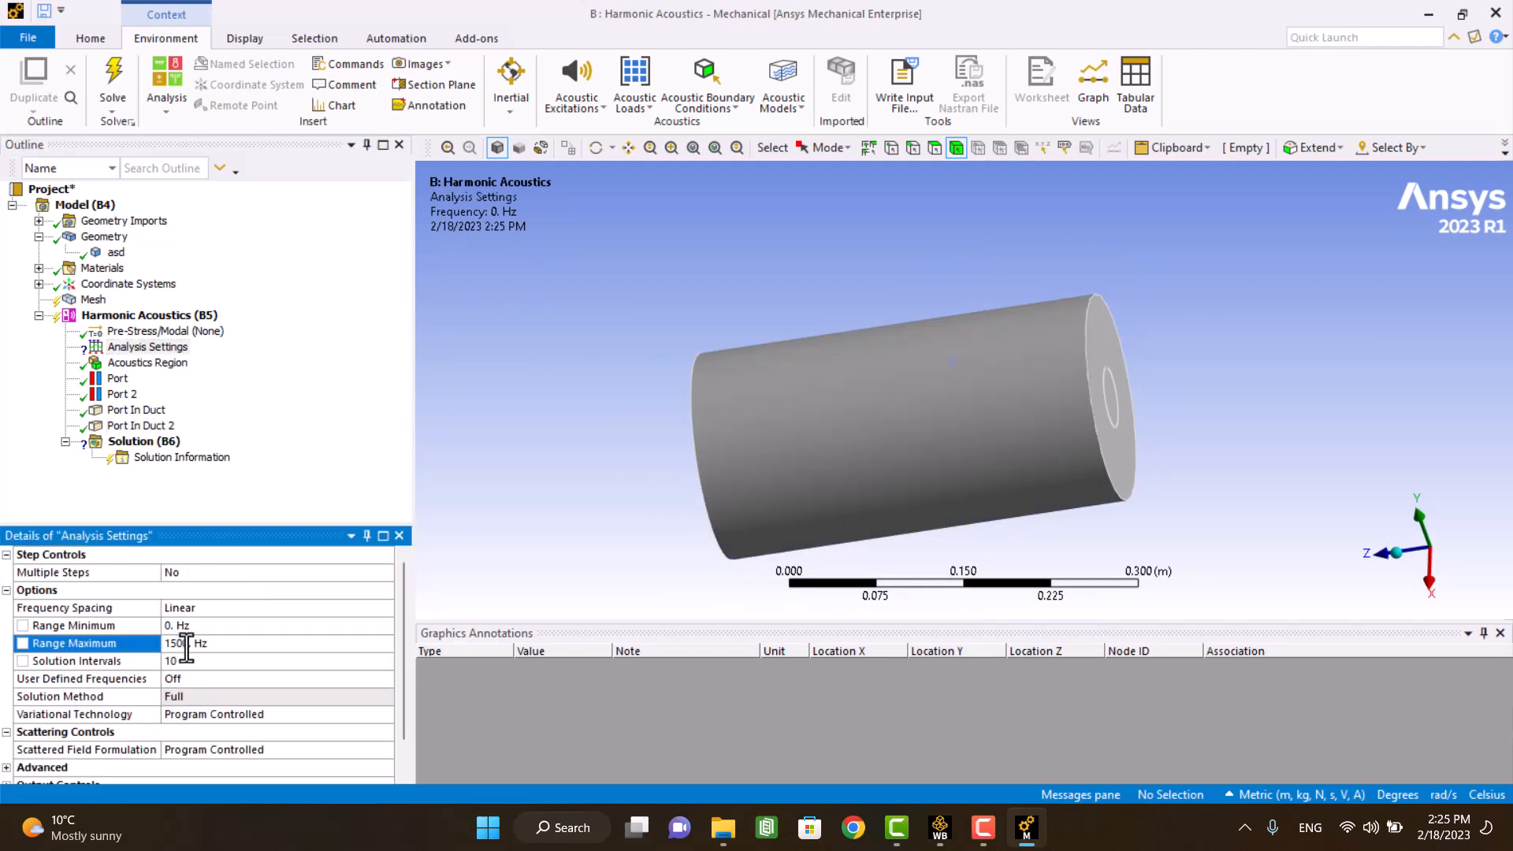
left_click(198, 660)
type("50")
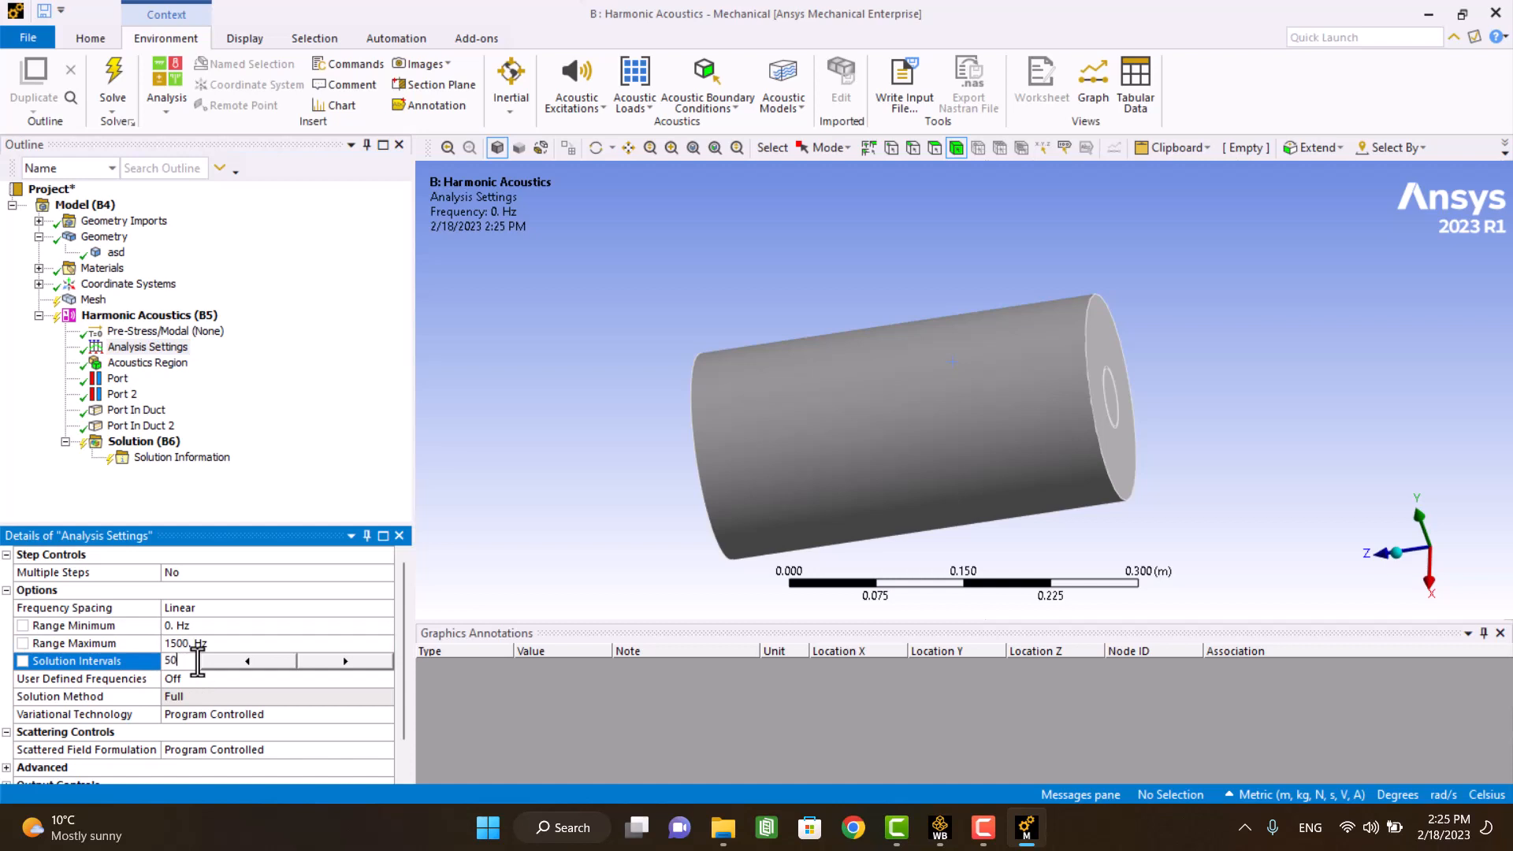
key("Return")
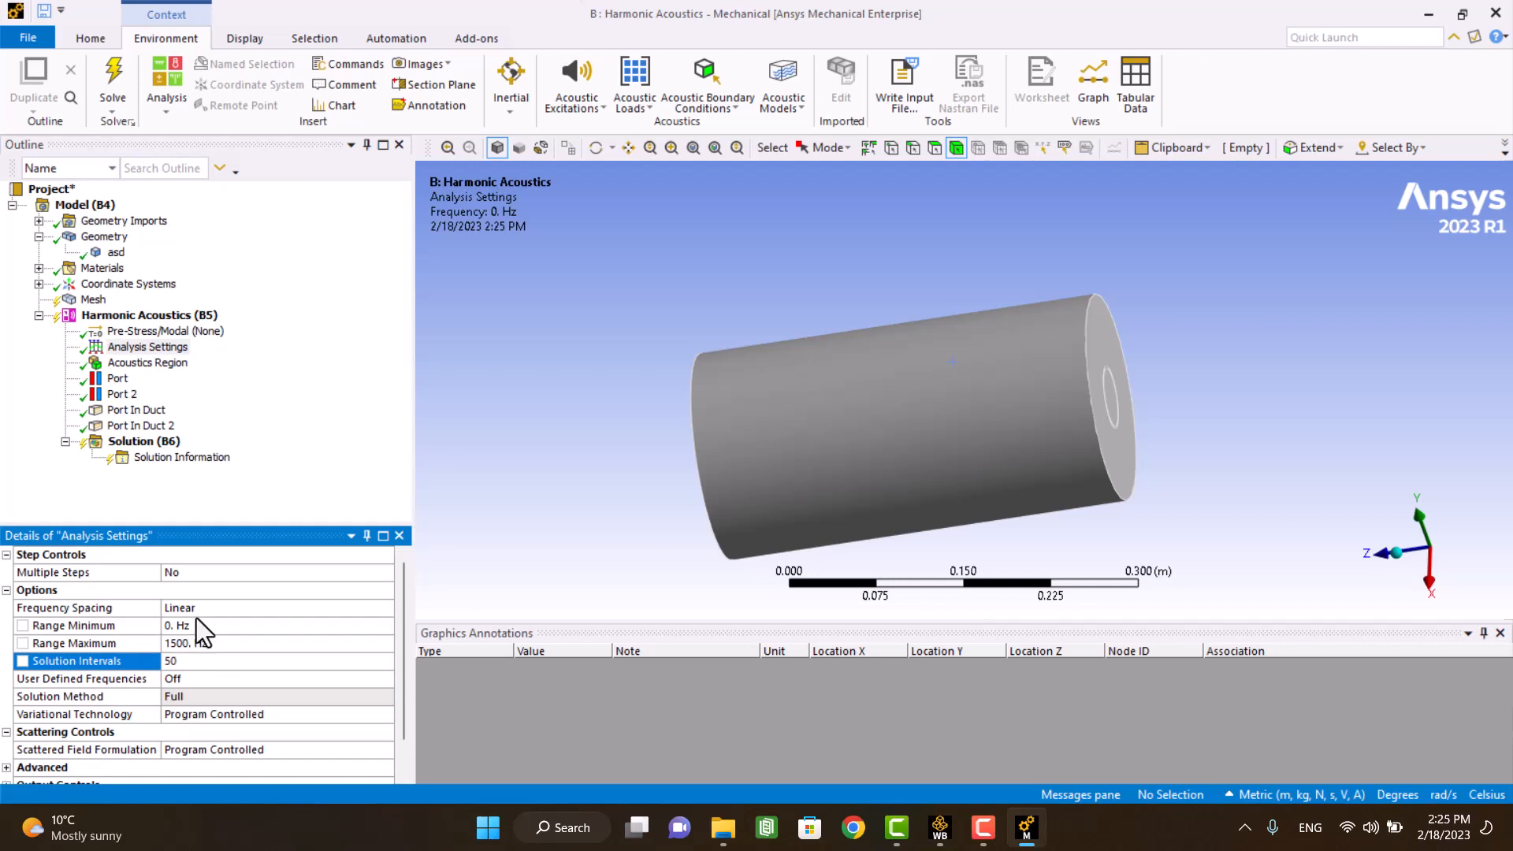
Step: Generate the tetrahedral mesh on the muffler body and view its meshed end face
right_click(93, 300)
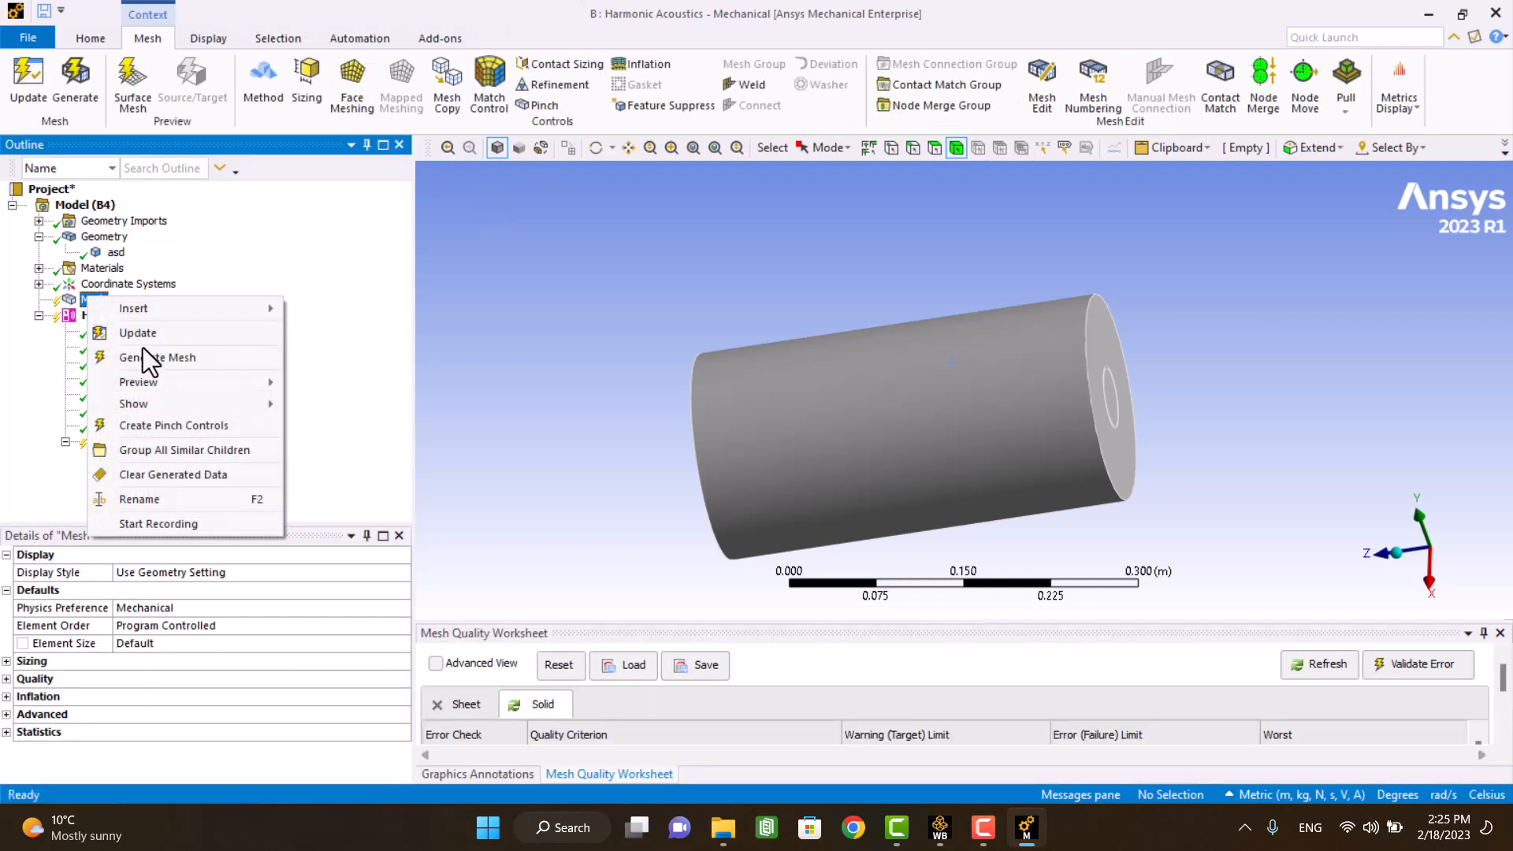
left_click(145, 353)
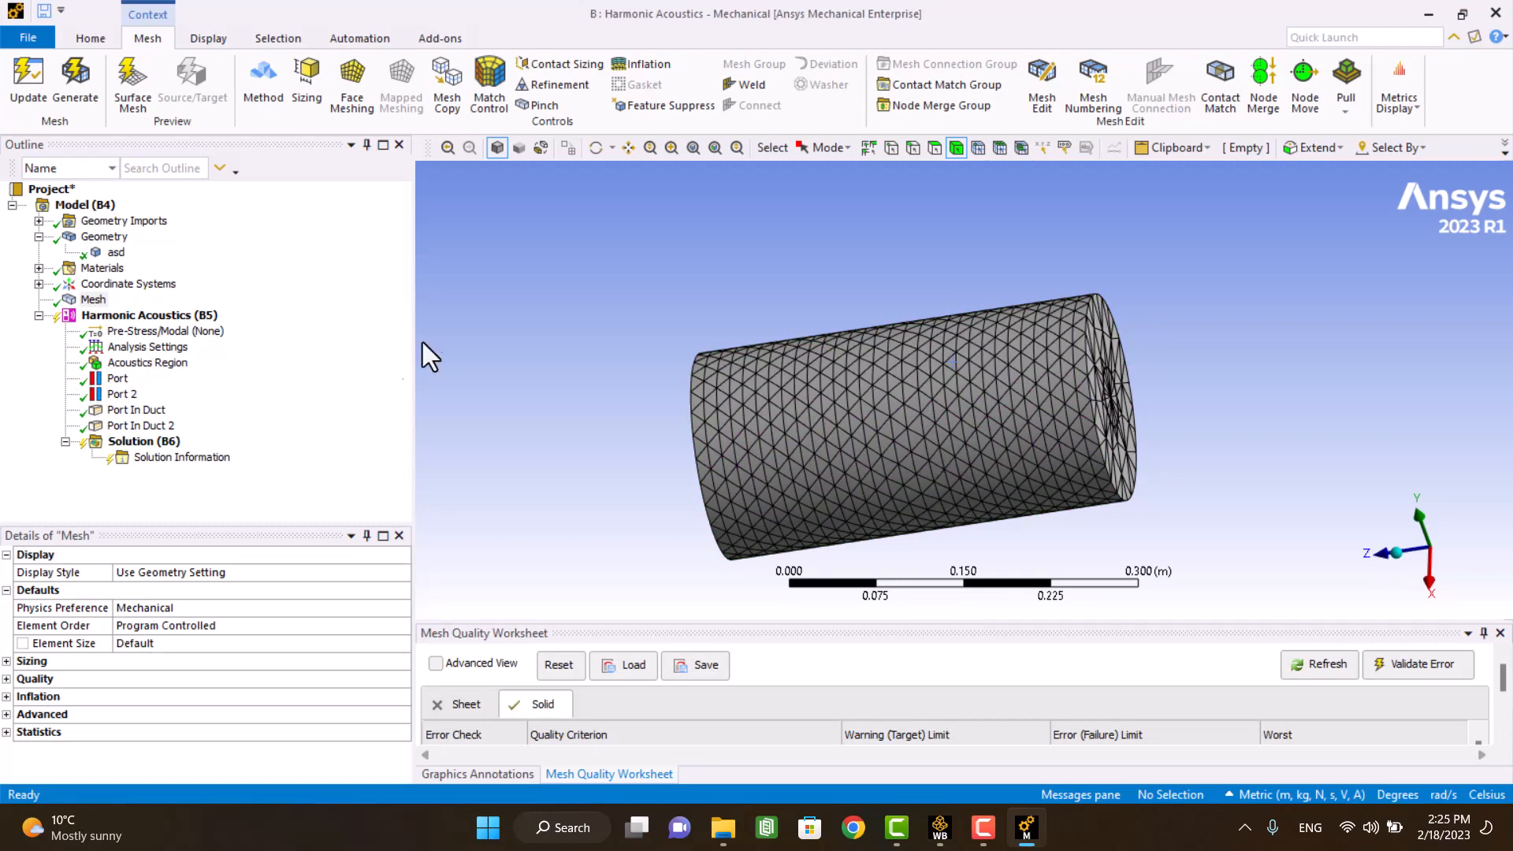
middle_click_drag(426, 353, 615, 345)
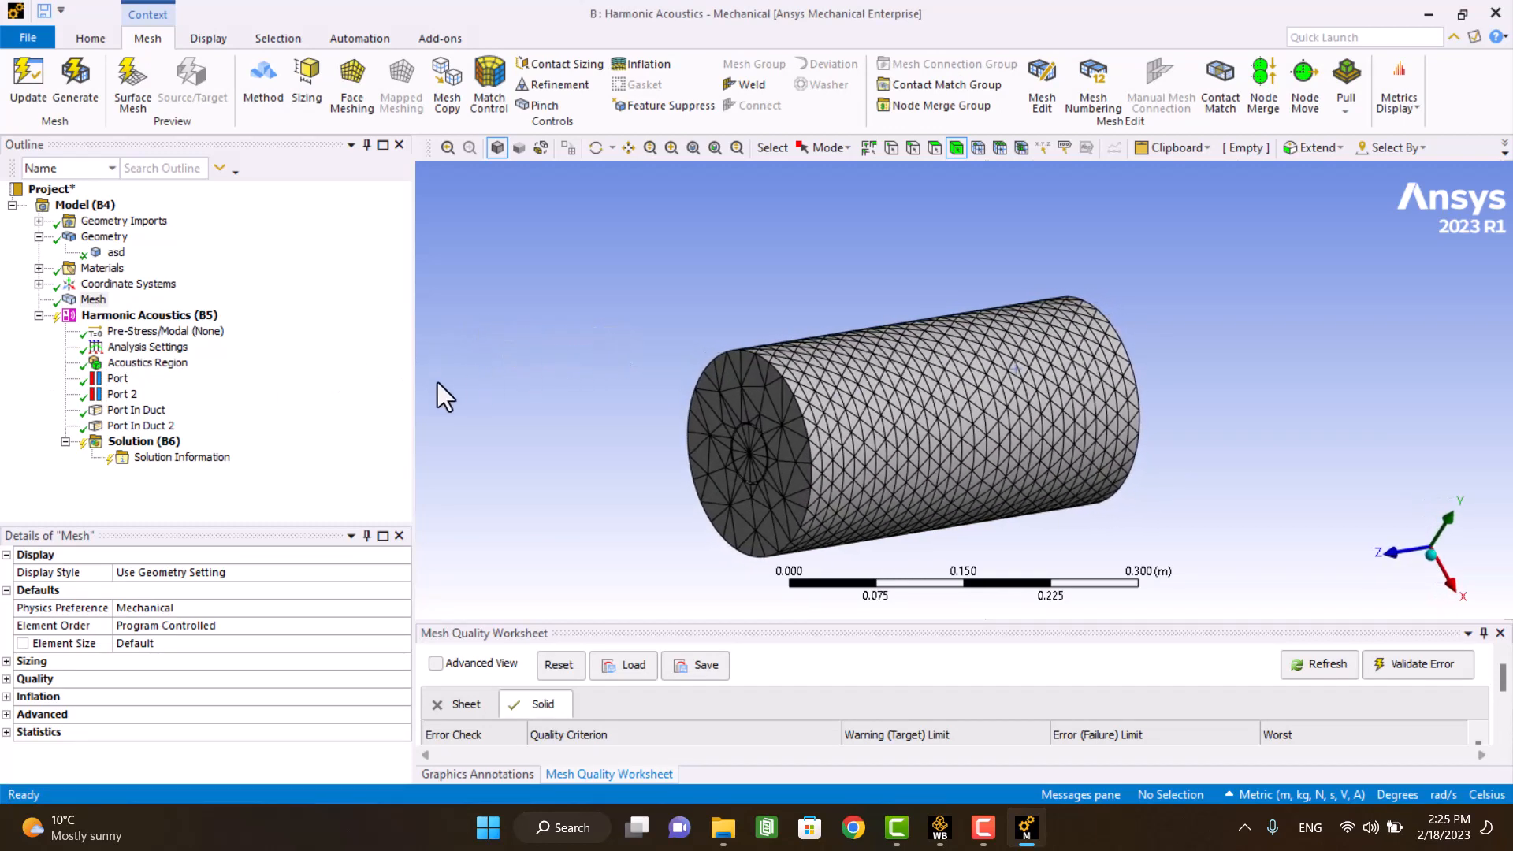
Step: Solve Harmonic Acoustics (B5), minimizing and restoring Mechanical while it runs
left_click(130, 315)
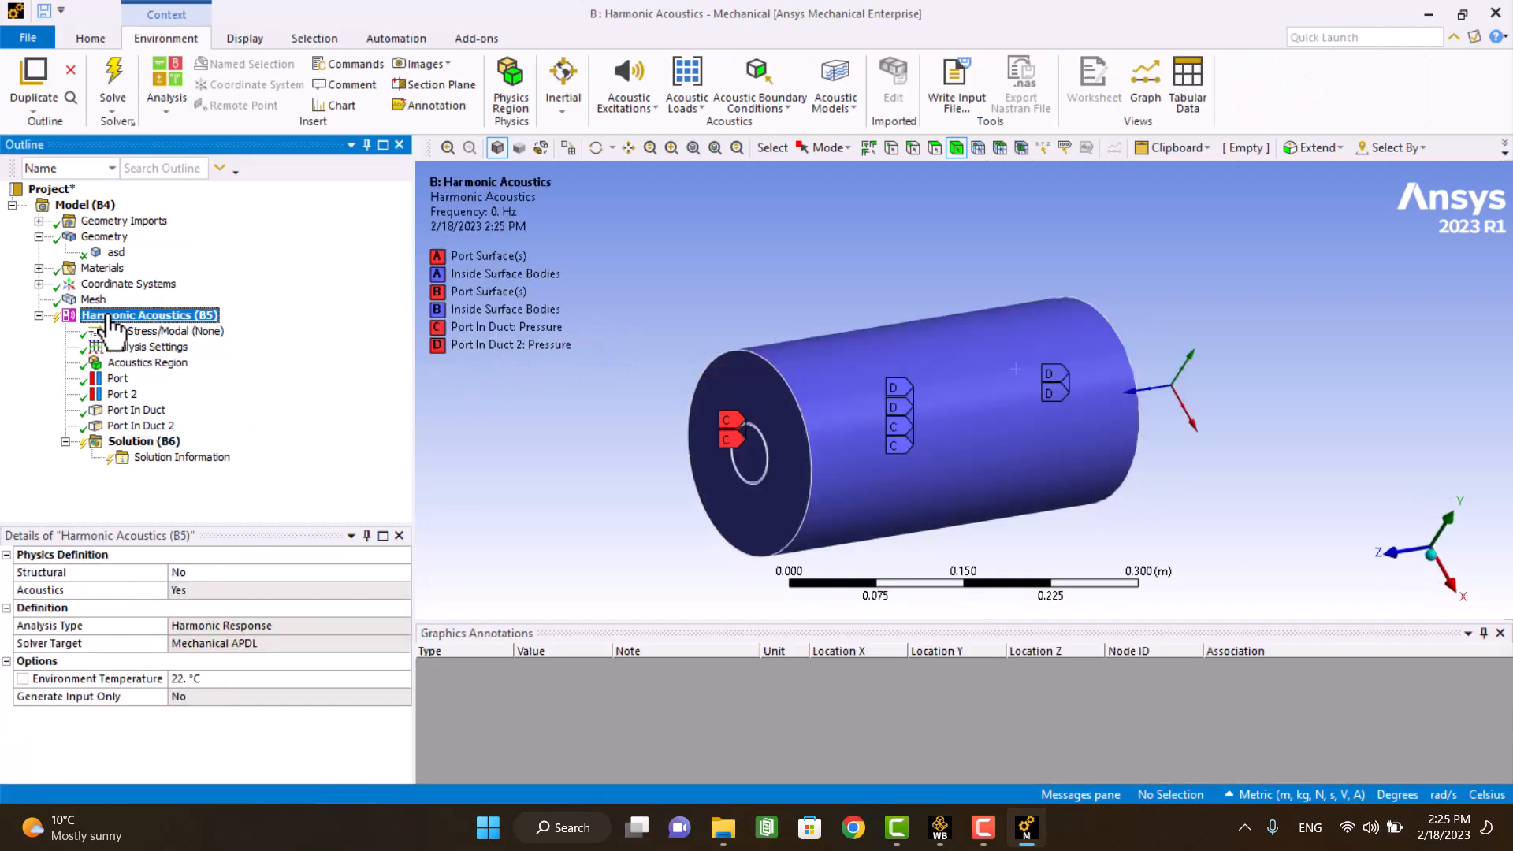
right_click(111, 318)
left_click(155, 350)
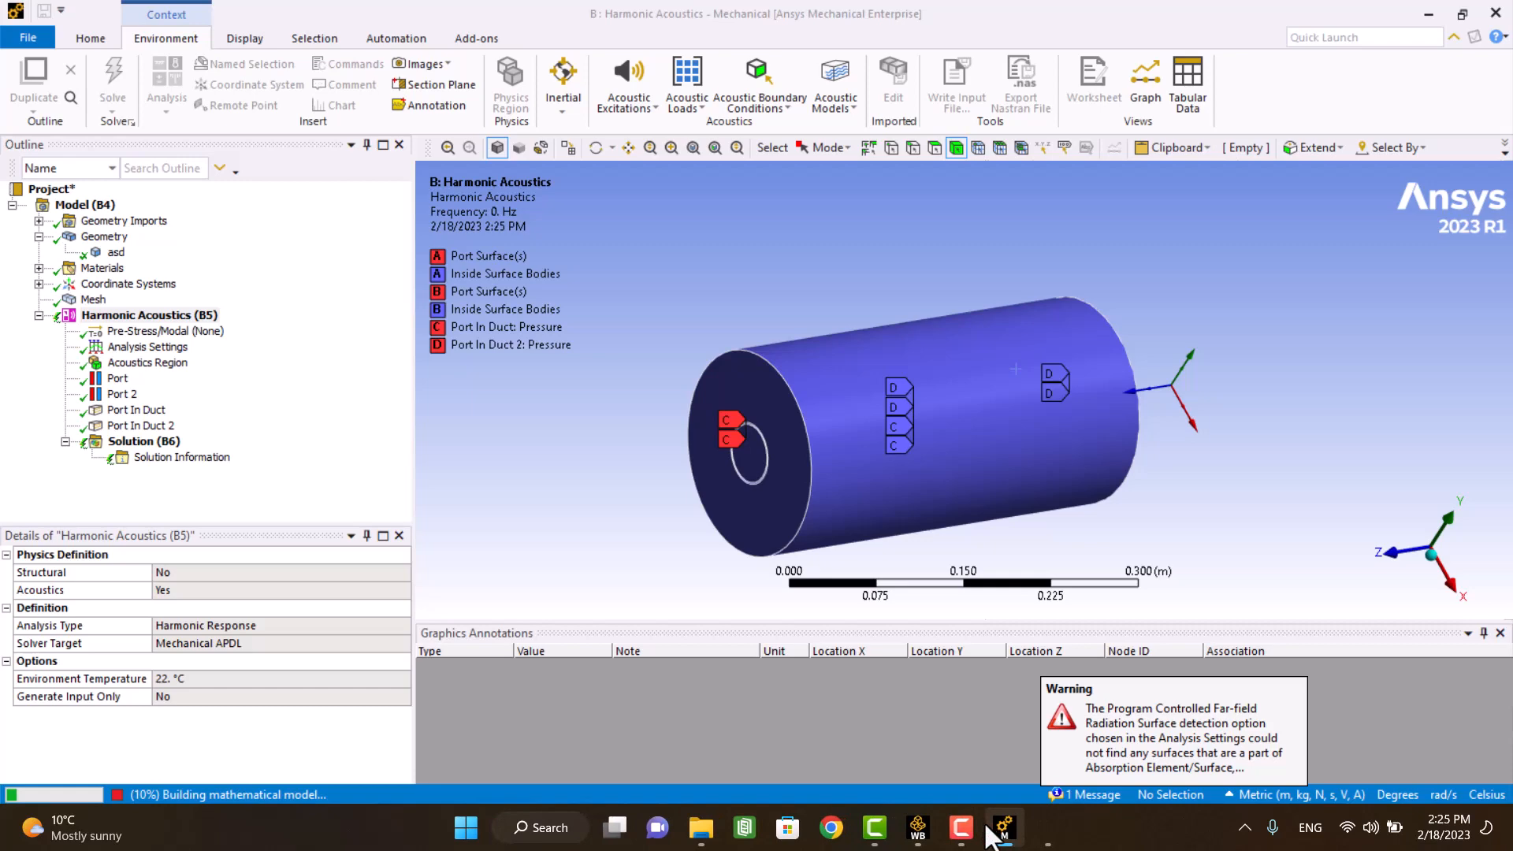
left_click(1004, 826)
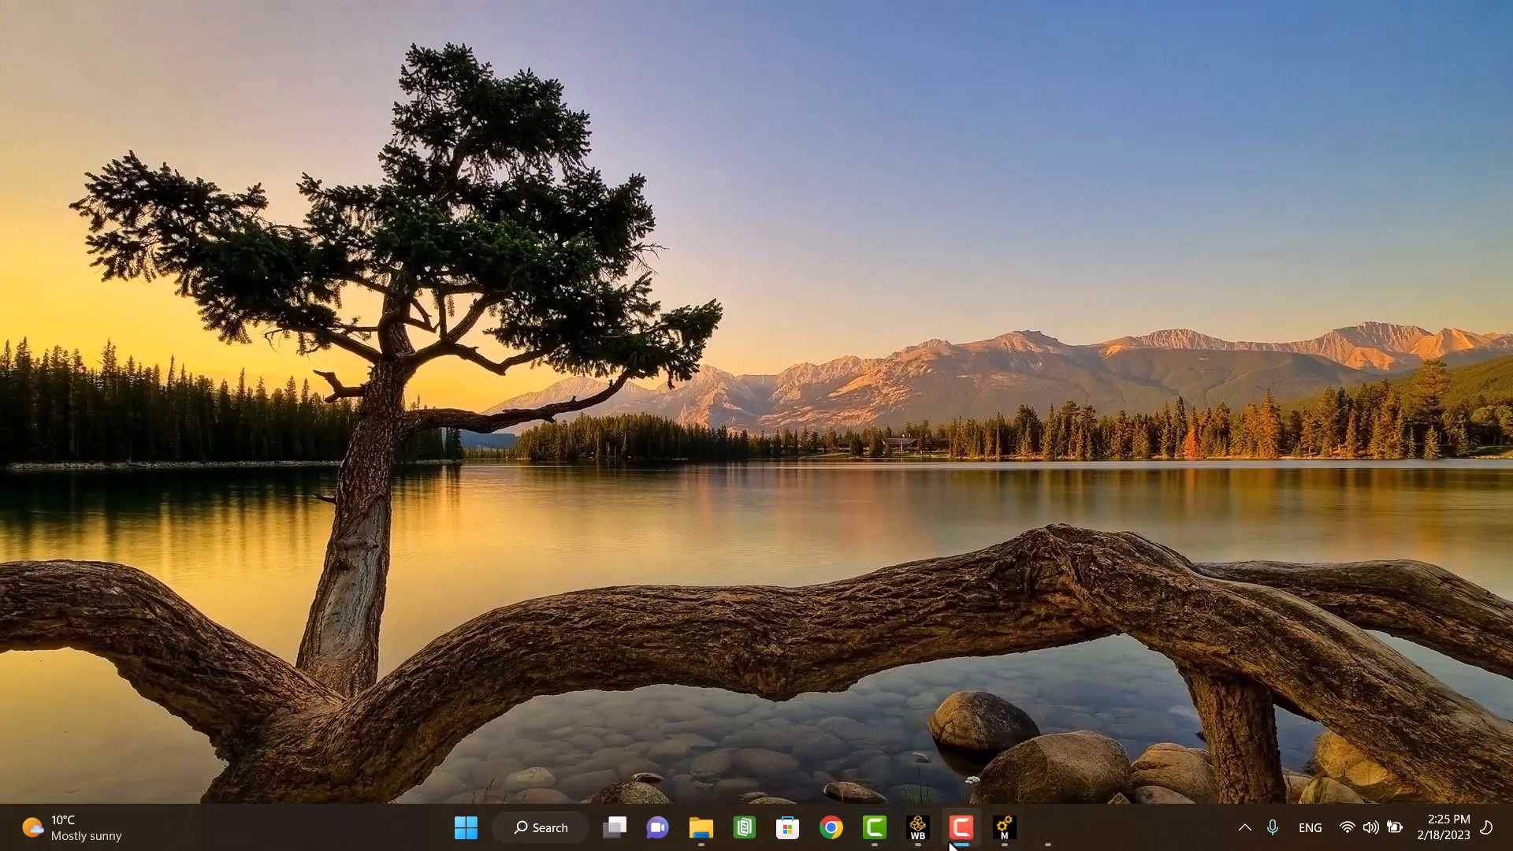
left_click(1003, 826)
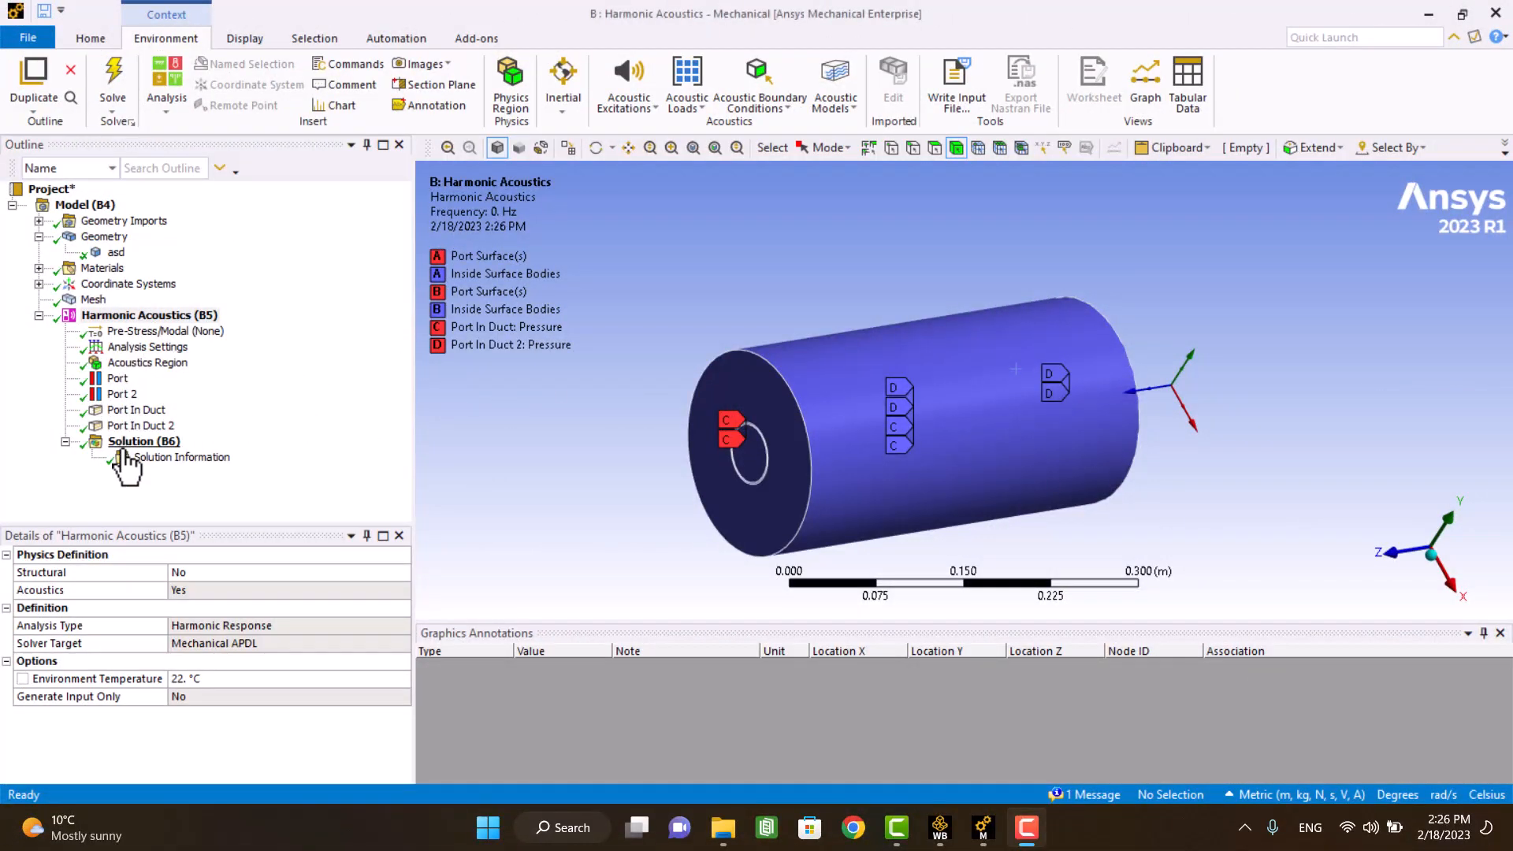
Step: Insert a Transmission Loss result under Solution (B6) with input Port and output Port 2
left_click(143, 441)
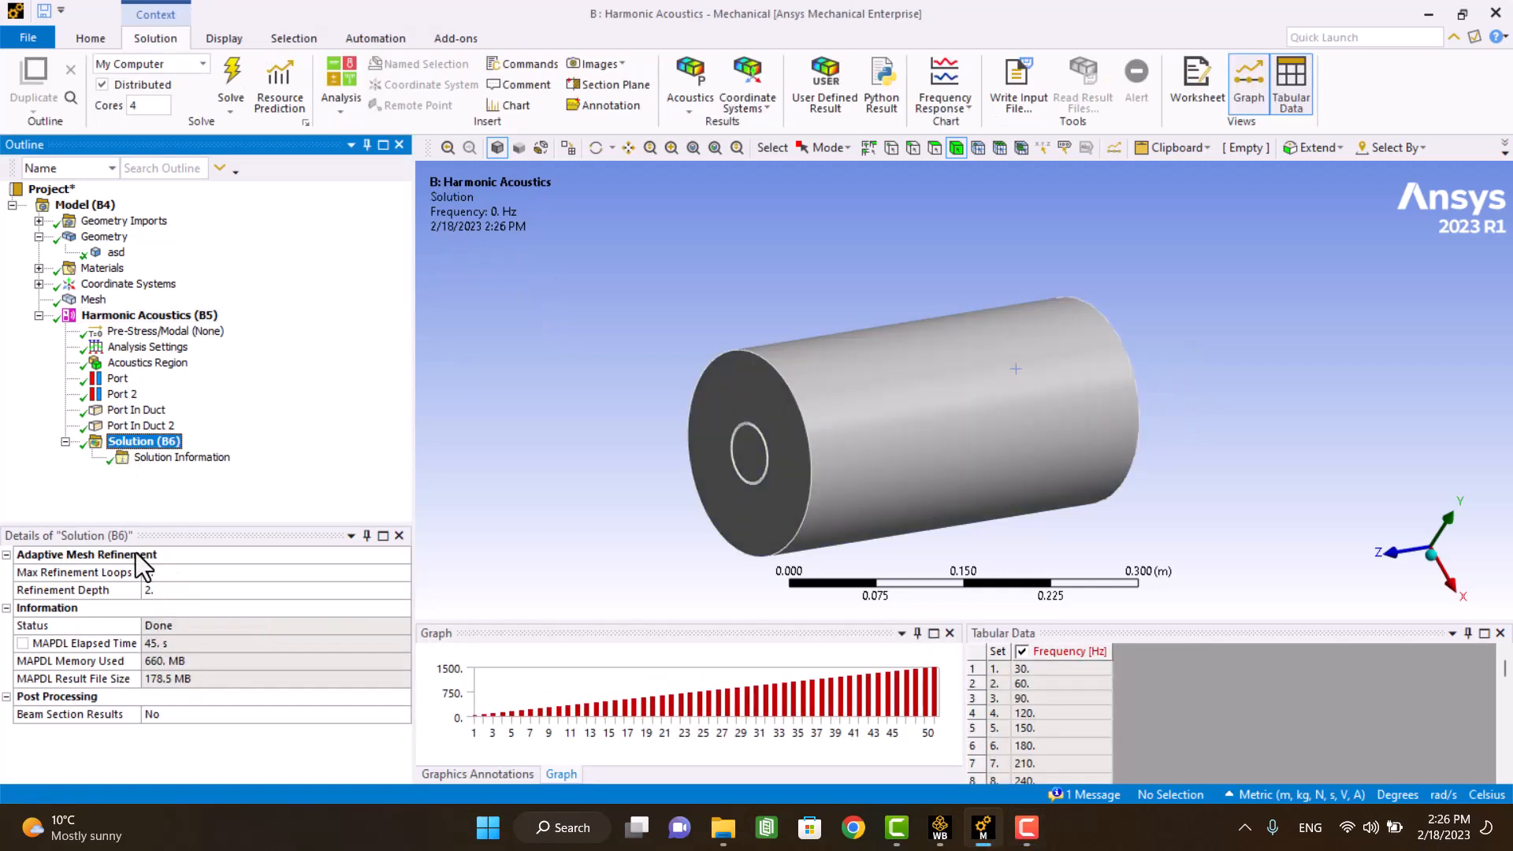
right_click(130, 449)
mouse_move(388, 456)
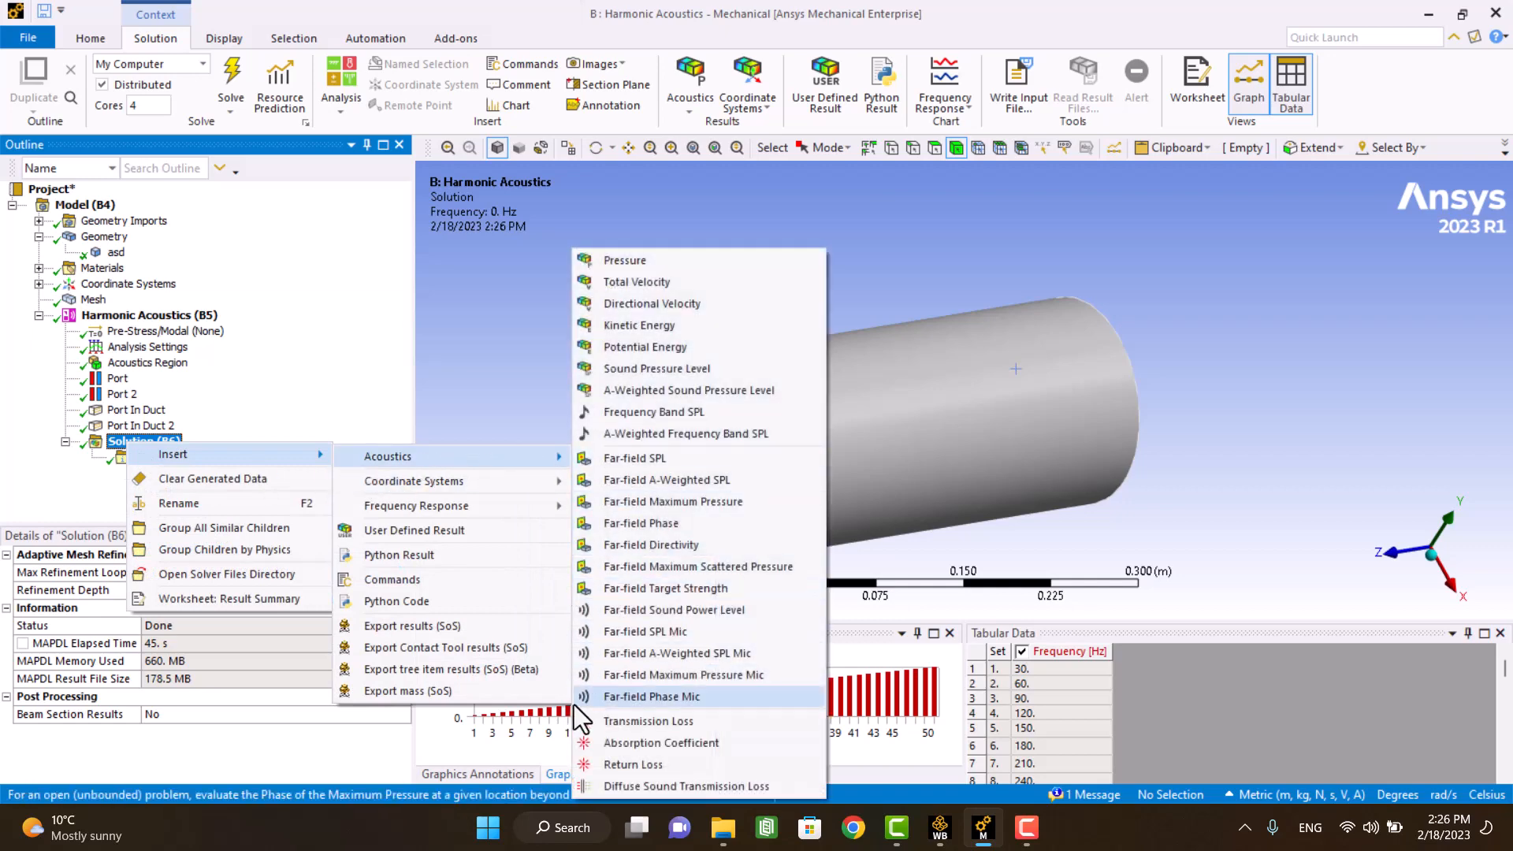
left_click(595, 720)
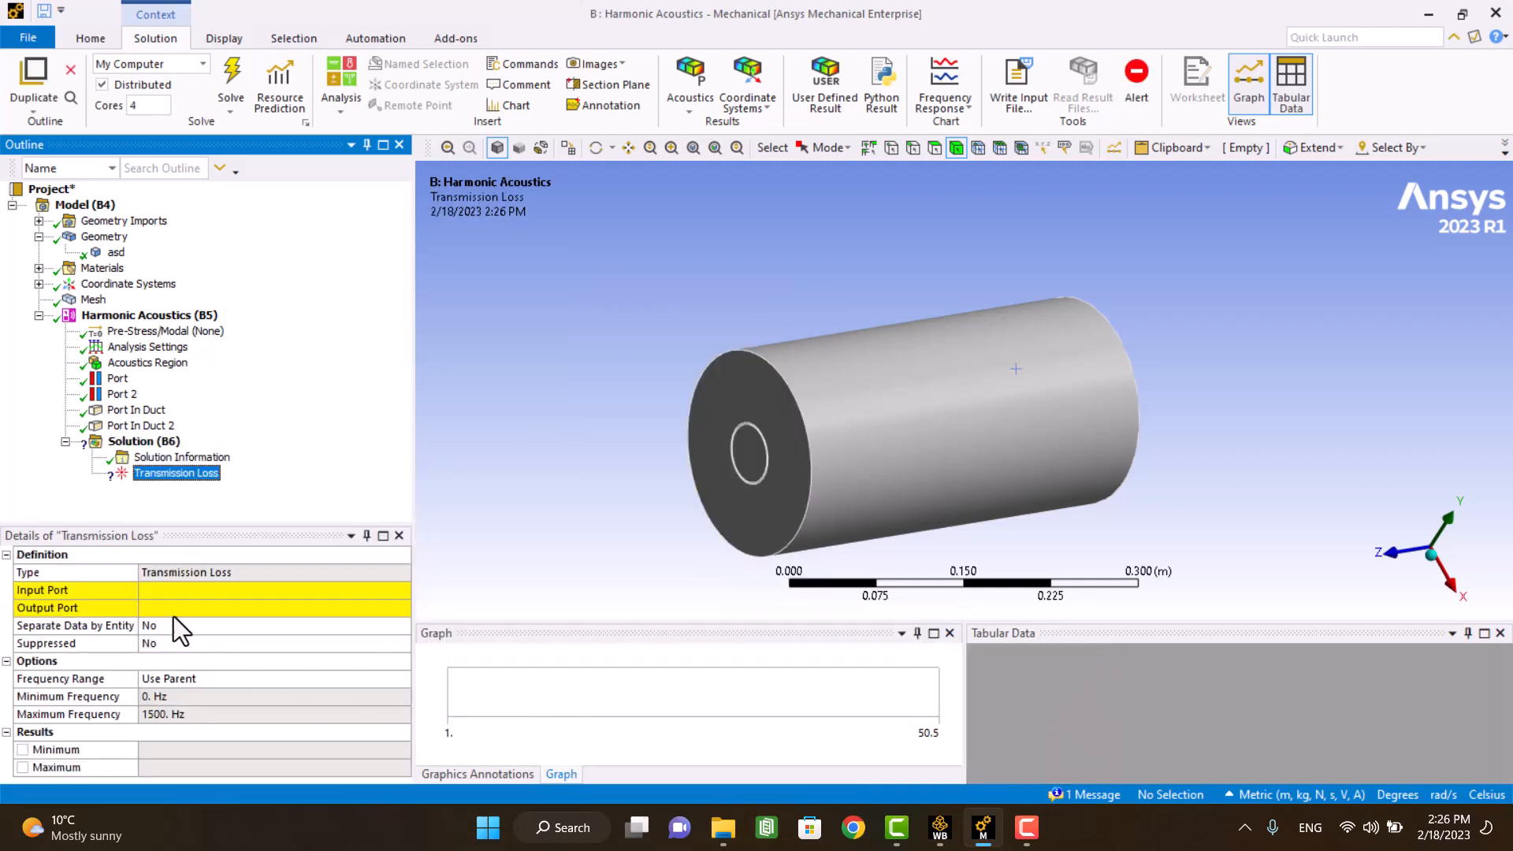
left_click(402, 590)
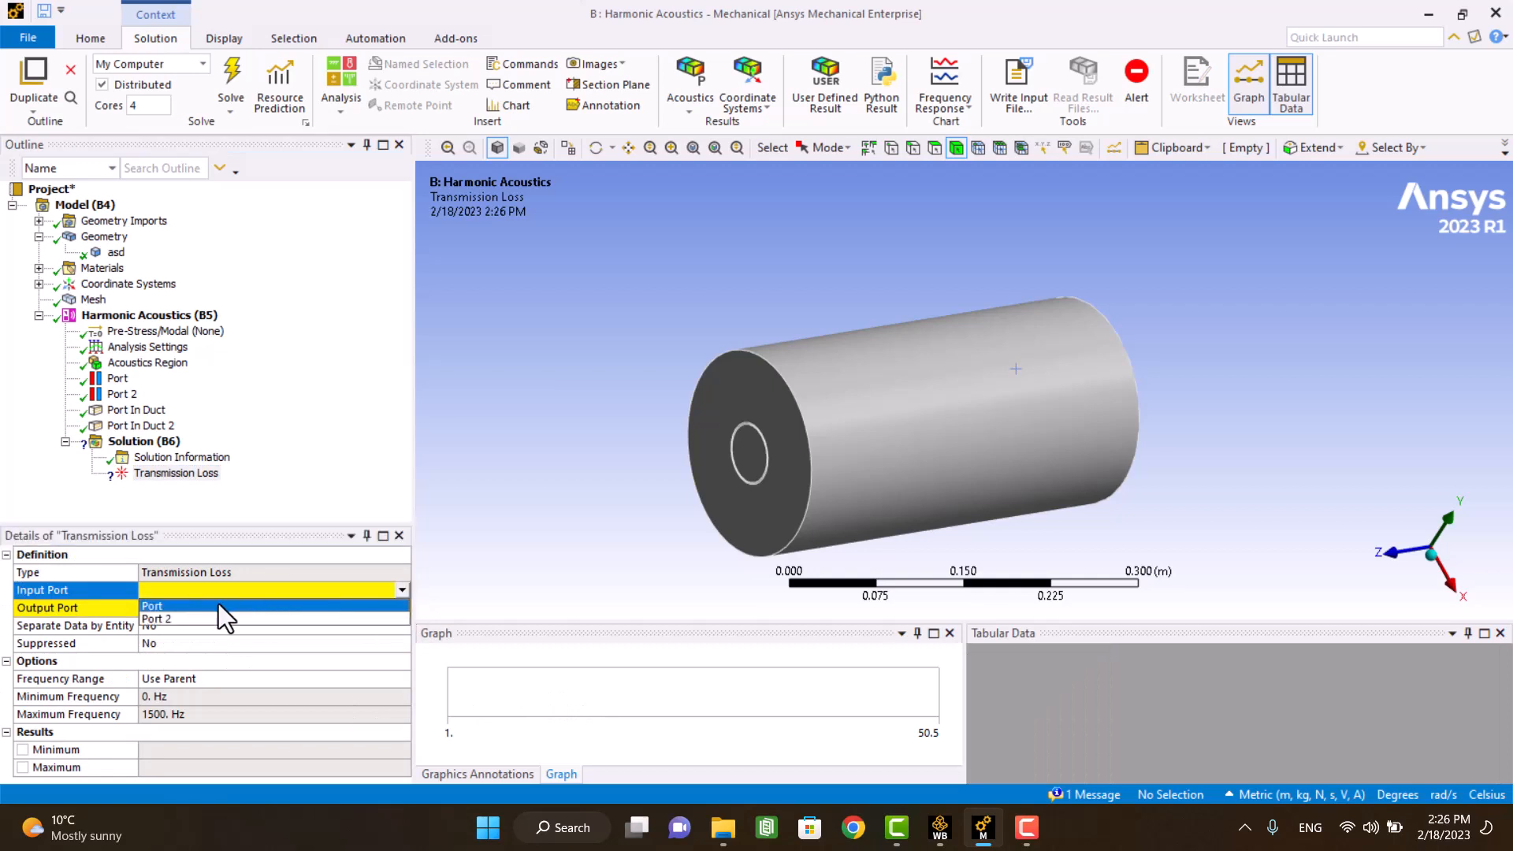
left_click(198, 607)
left_click(393, 607)
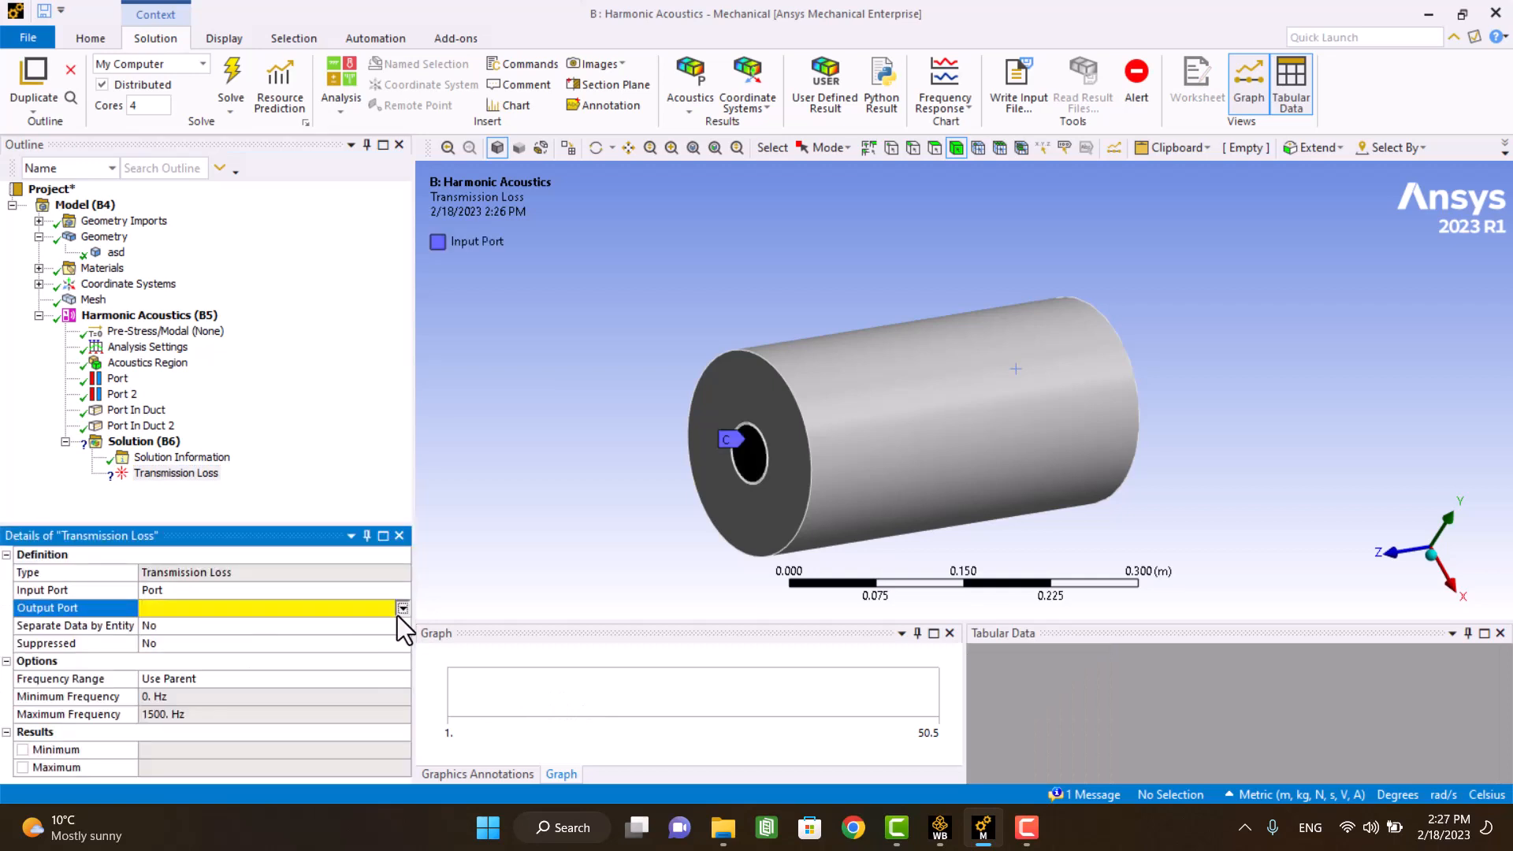
left_click(189, 636)
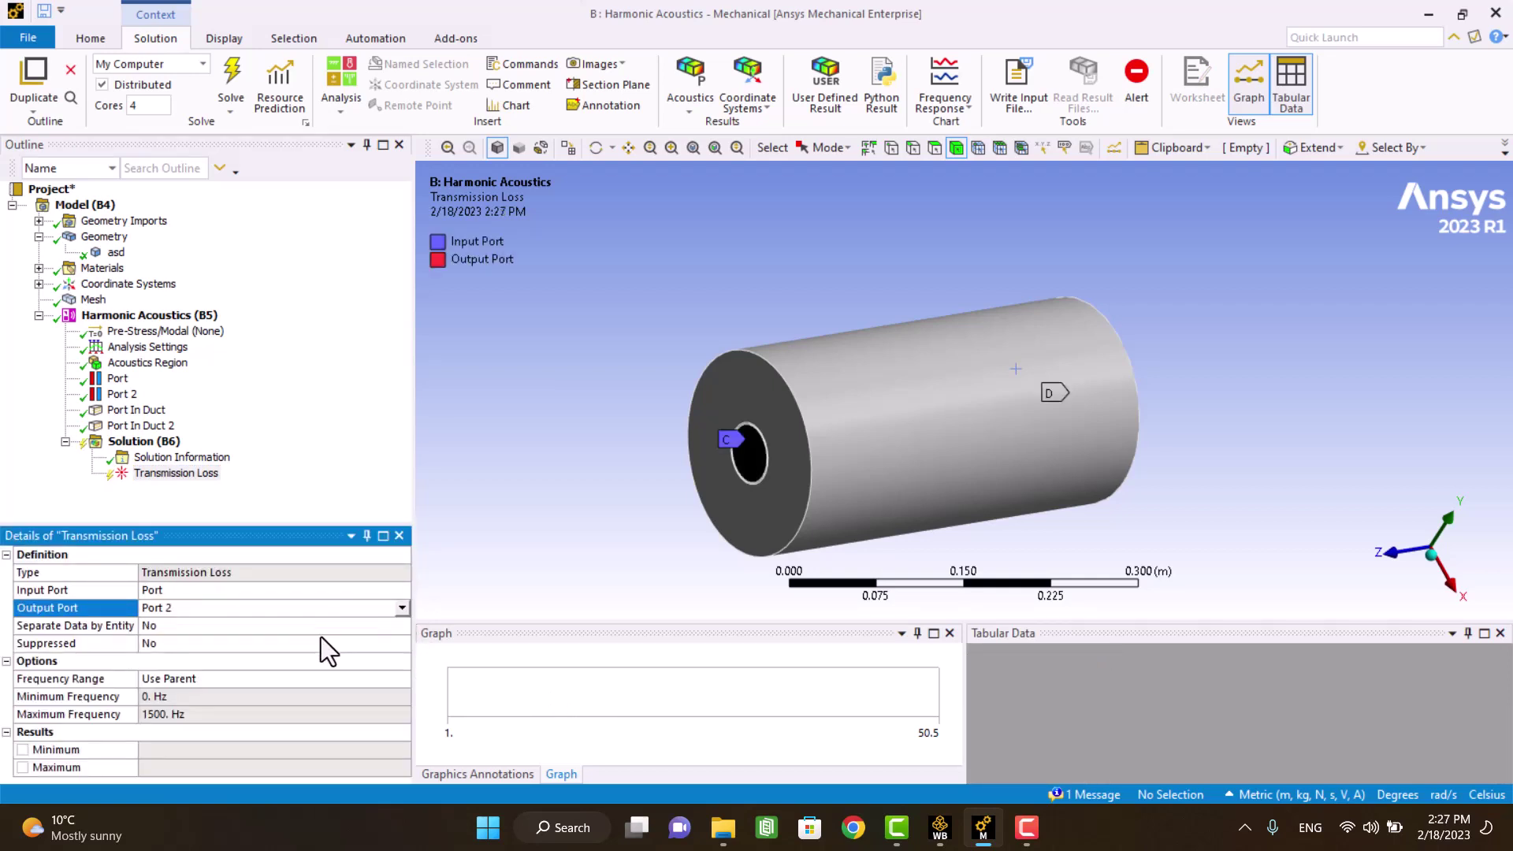
right_click(149, 479)
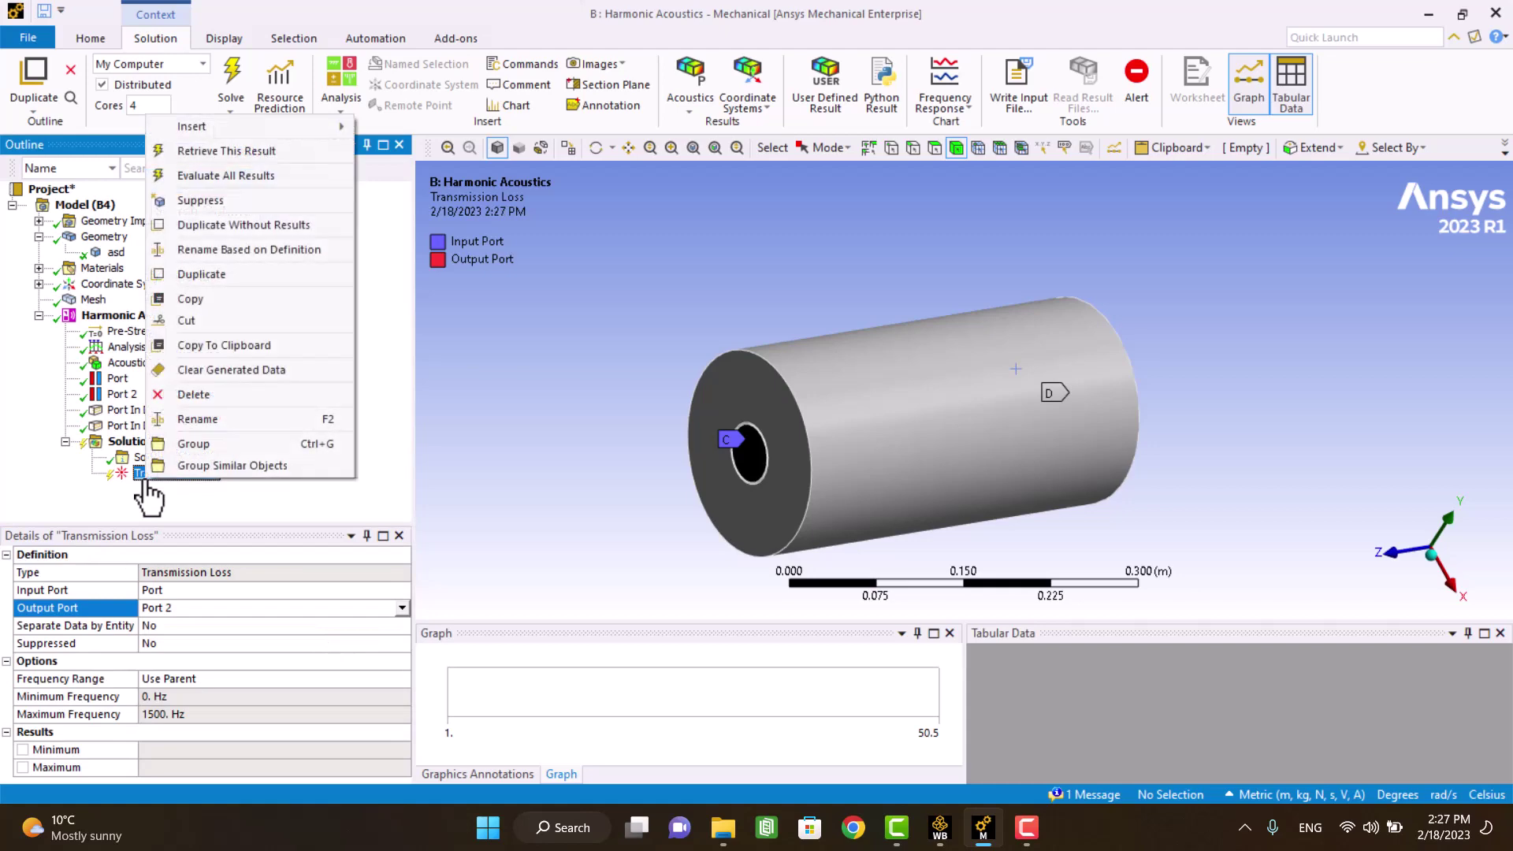
Step: Retrieve the Transmission Loss result, plotting loss versus frequency peaking near 51 dB
left_click(216, 151)
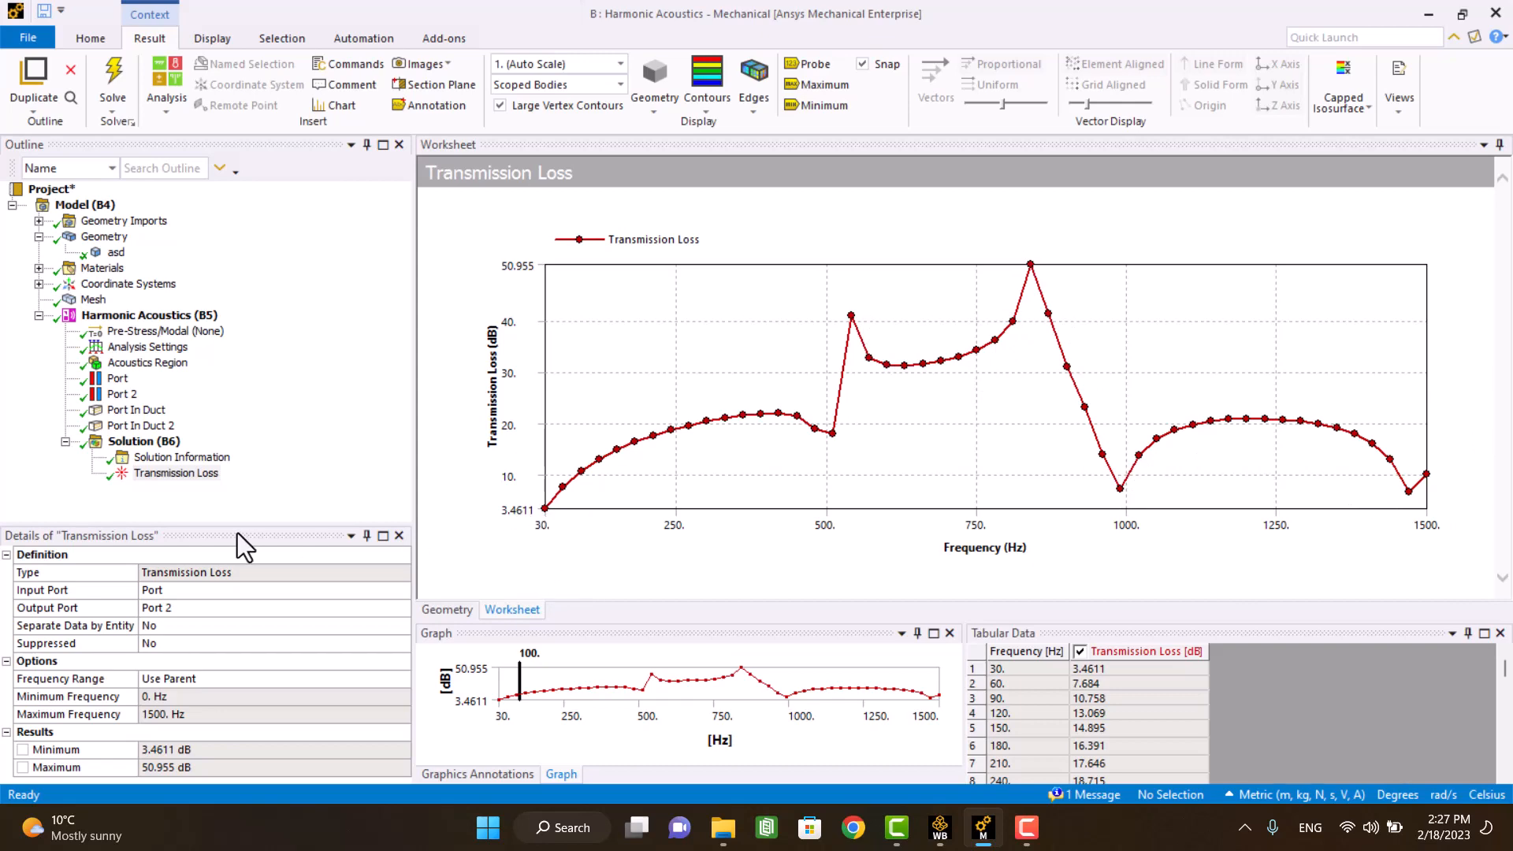
left_click(142, 346)
Step: Raise Solution Intervals to 150 and re-solve Harmonic Acoustics (B5)
left_click(197, 662)
type("150")
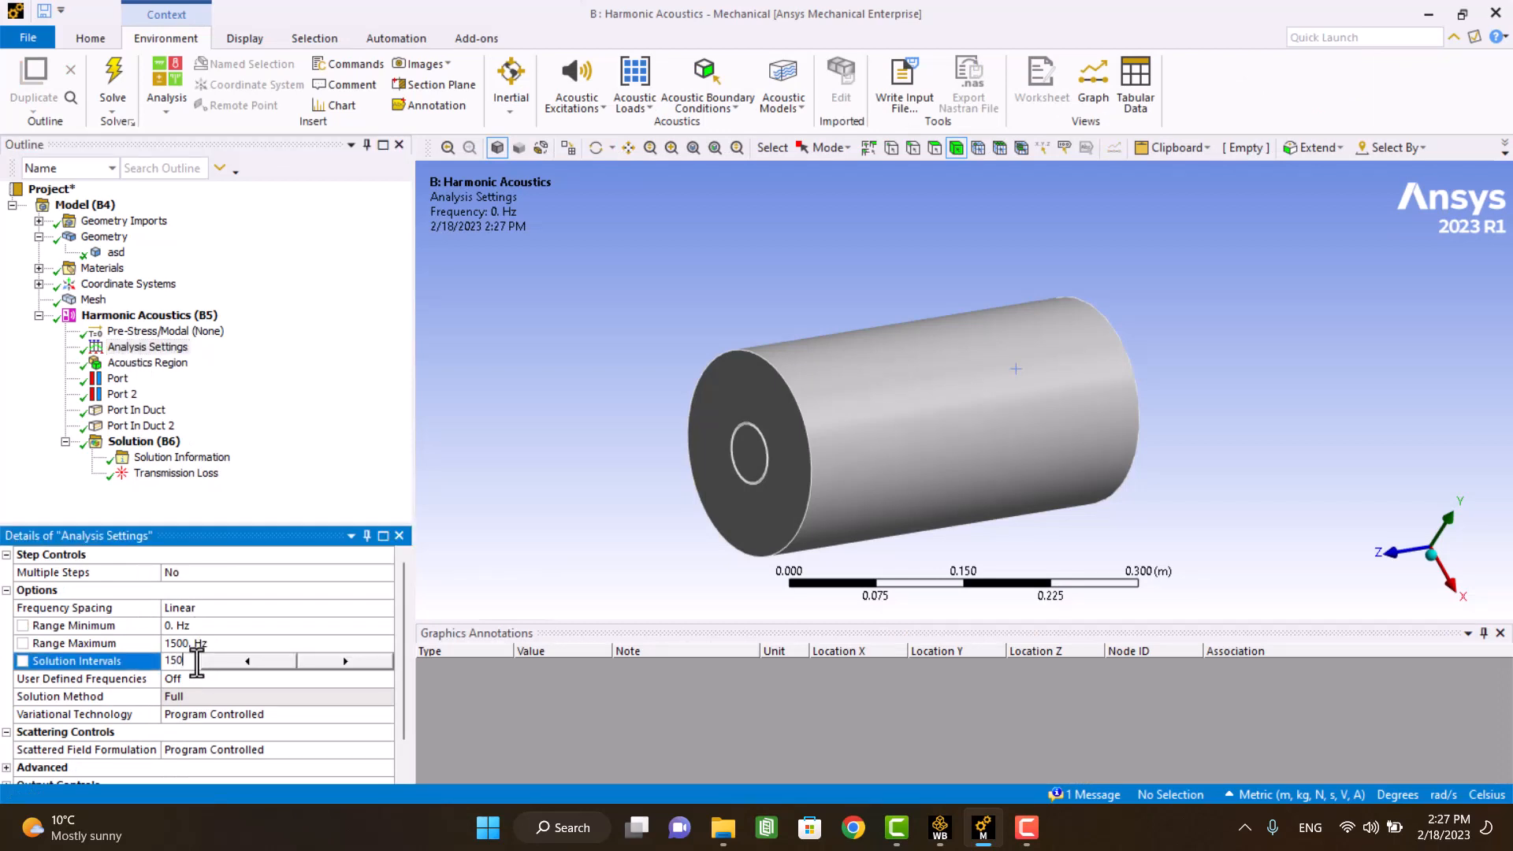
key("Return")
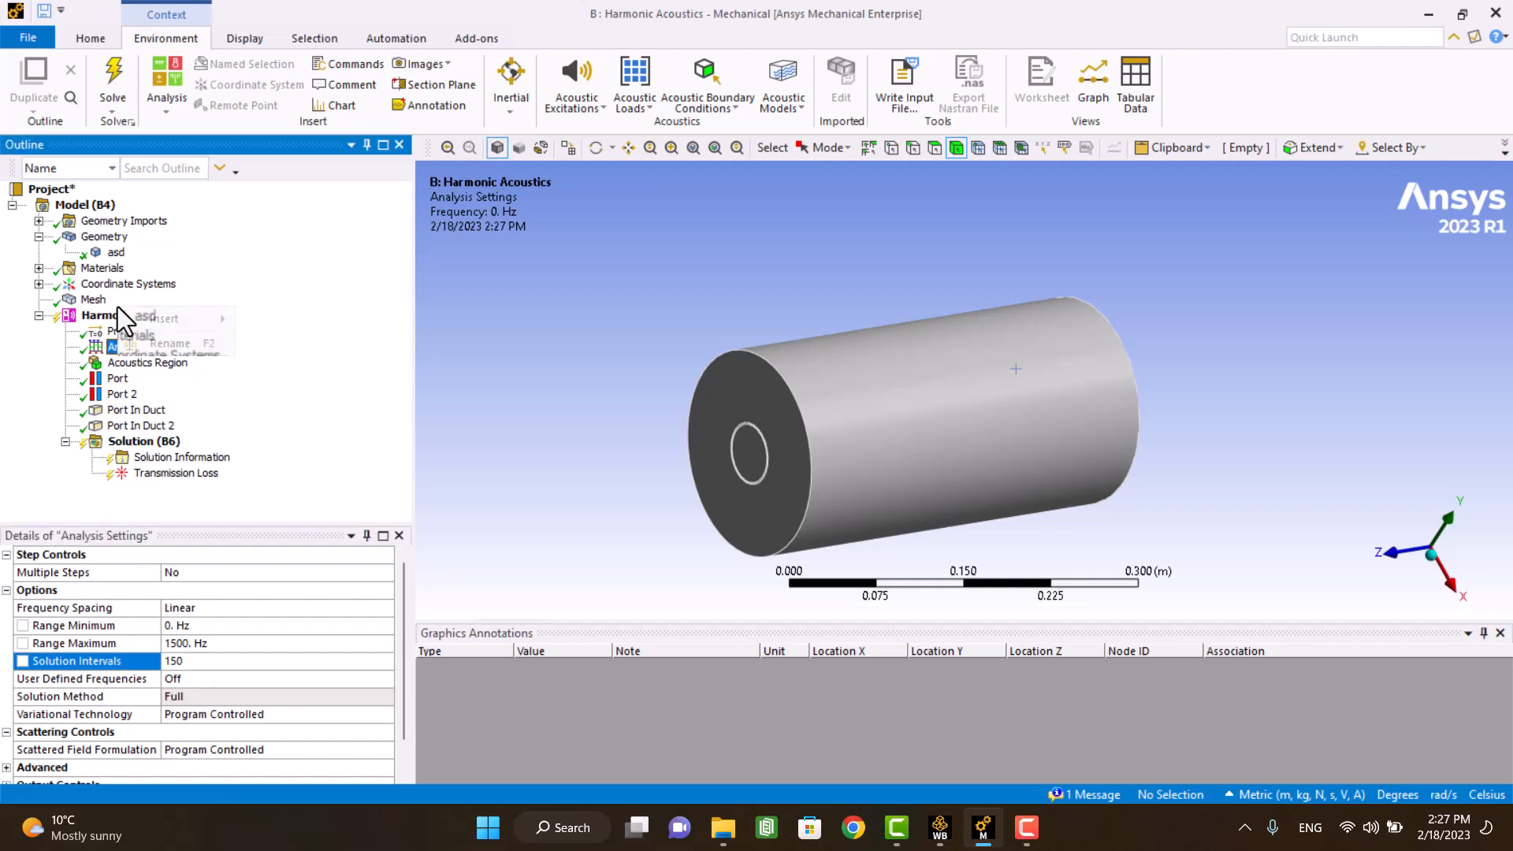
left_click(130, 315)
right_click(130, 315)
left_click(146, 350)
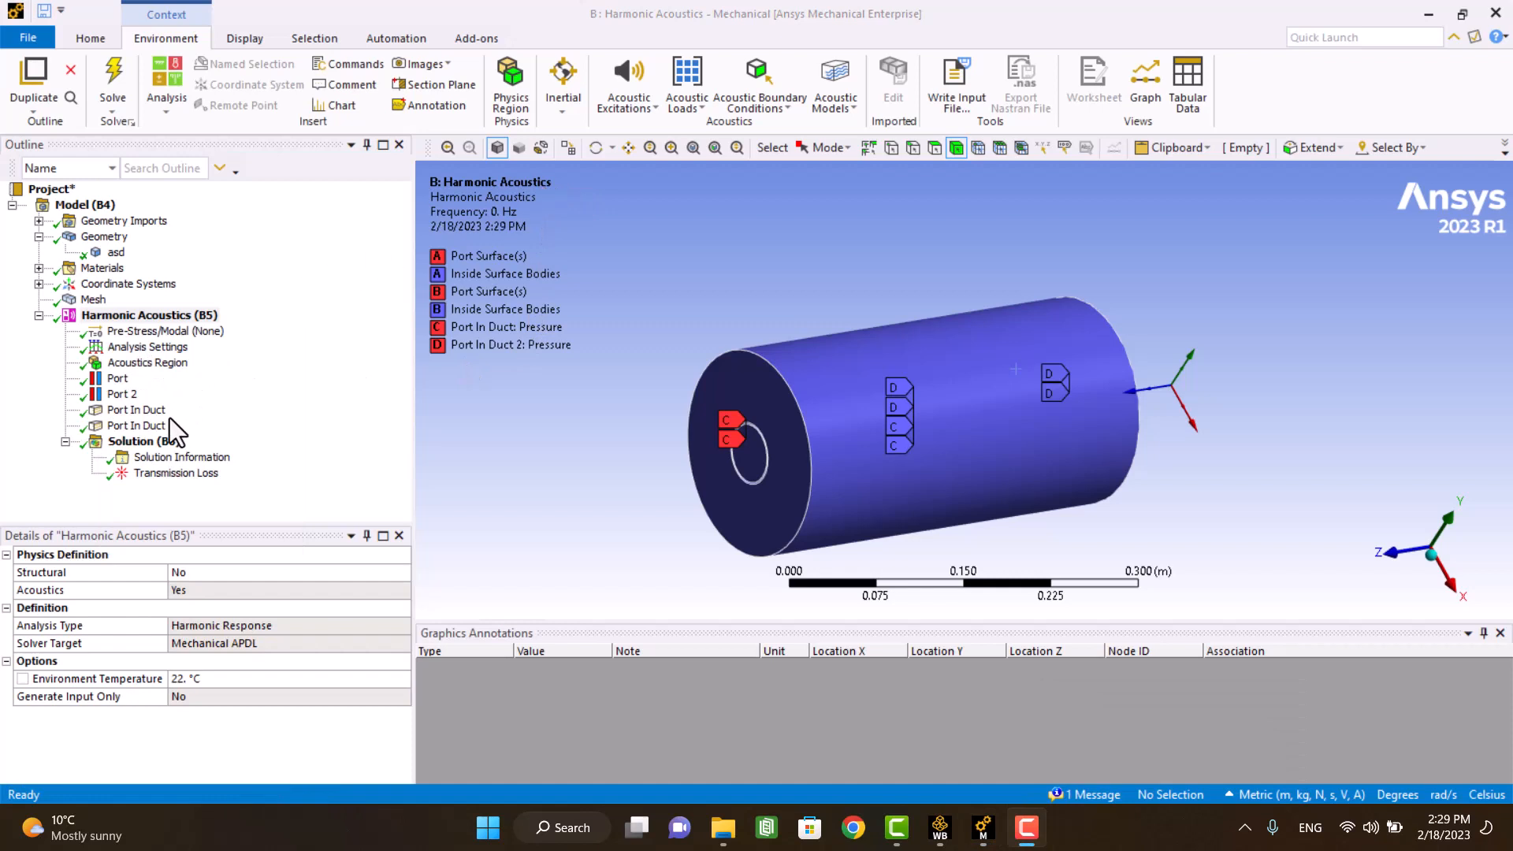
Step: Show the refined Transmission Loss curve spanning 10–1500 Hz, peaking near 68 dB
left_click(143, 442)
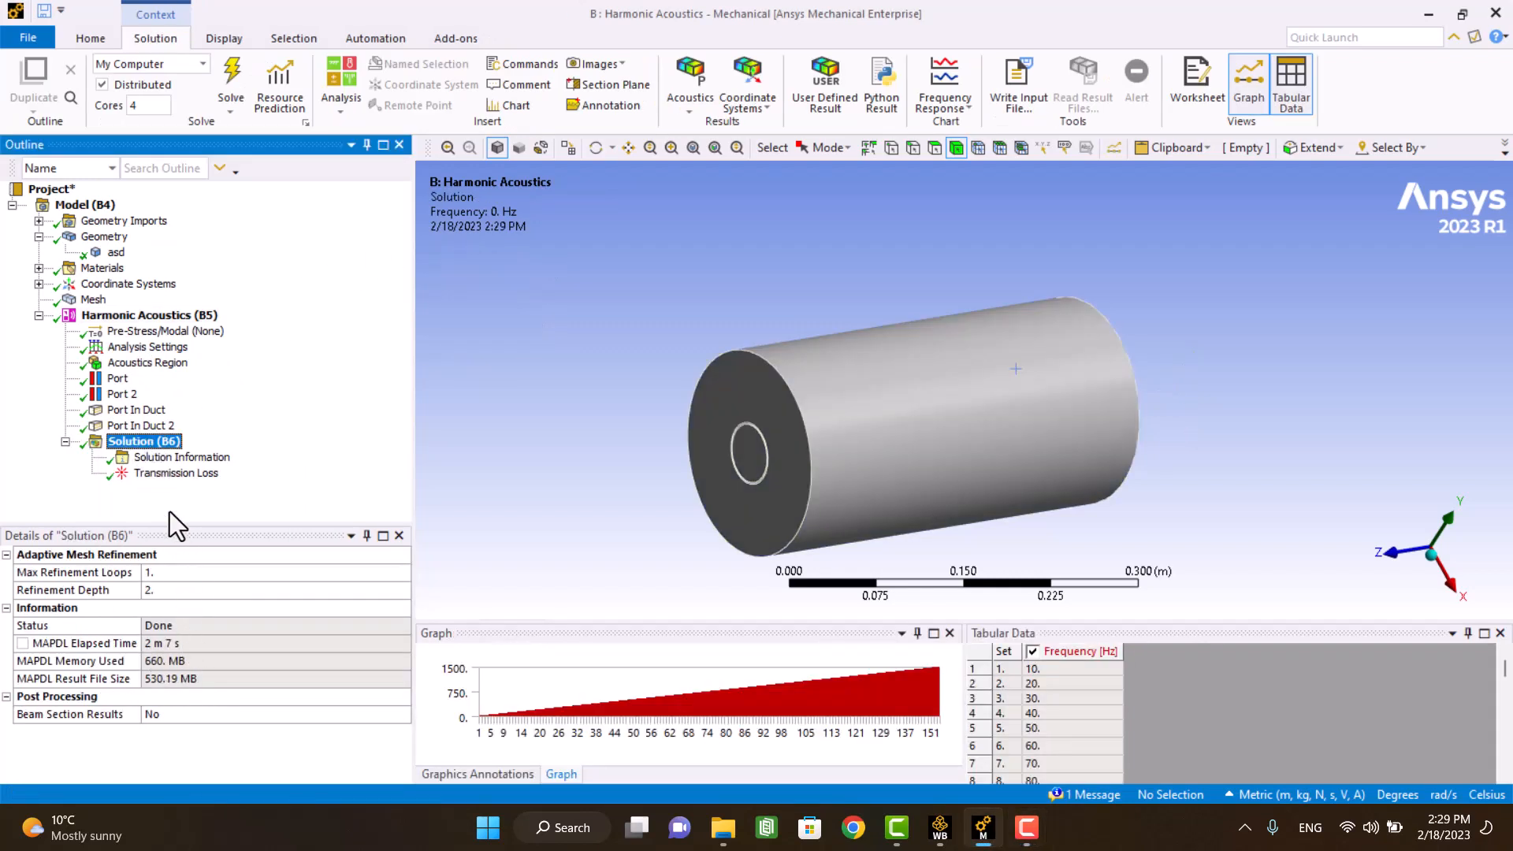
left_click(175, 473)
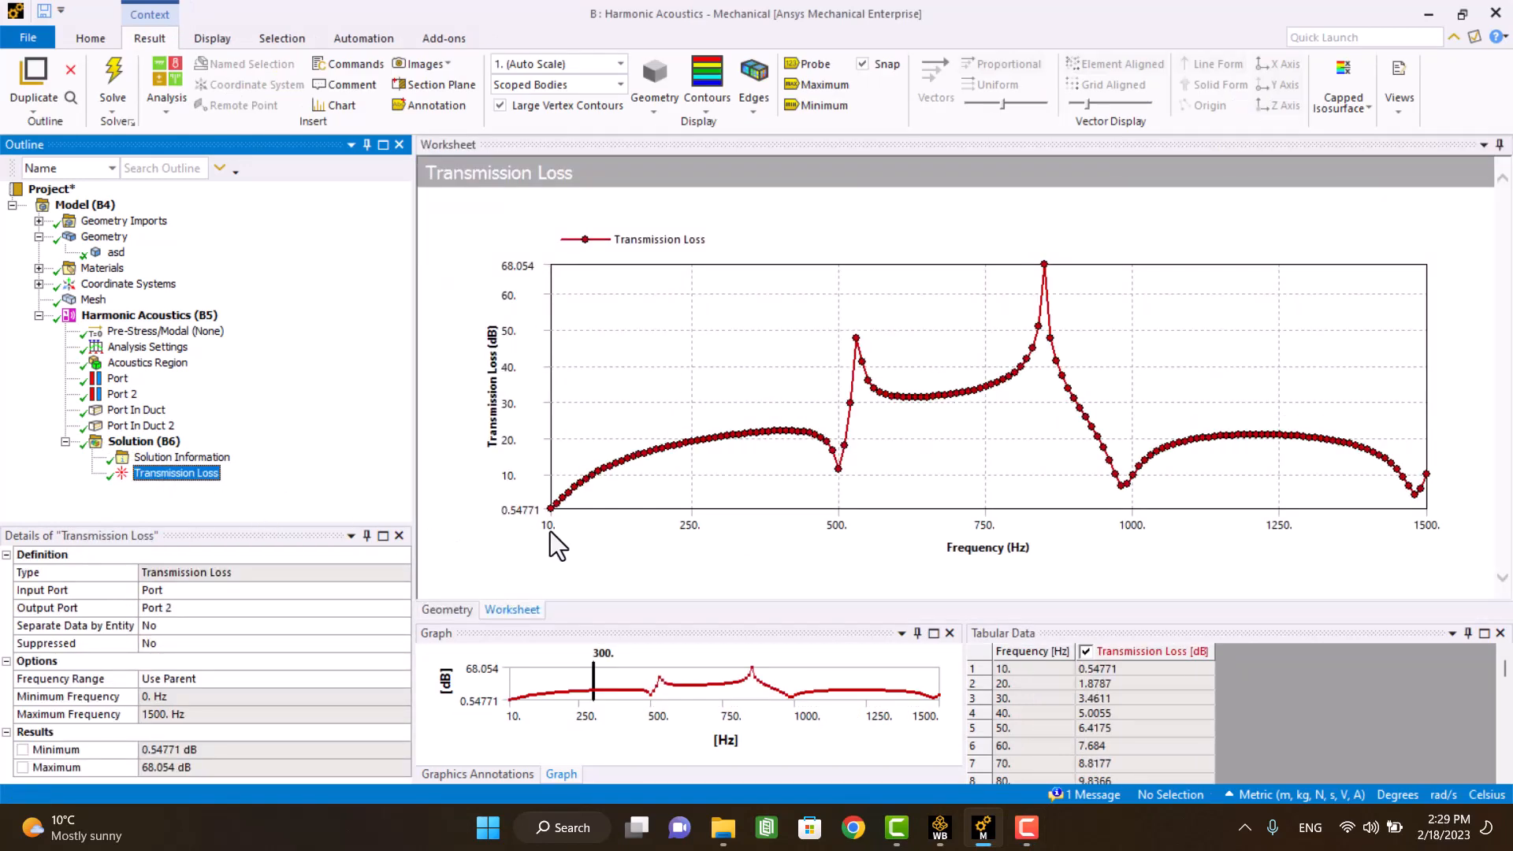